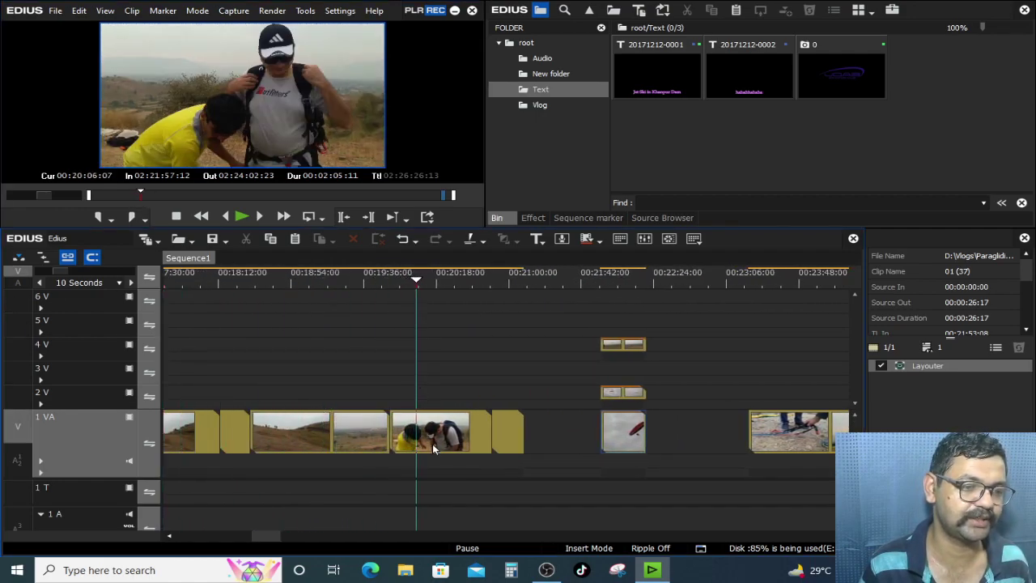
- Open the Layouter for clip 01 (34) on the 1 VA track and scale the picture down to 55.80 %
{"action": "left_click", "coordinate": [432, 443]}
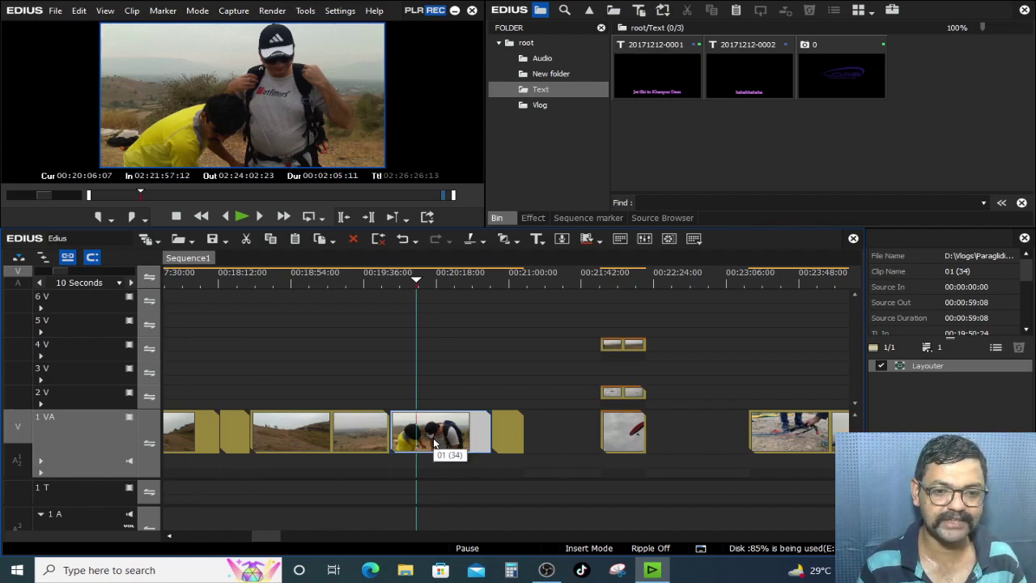
{"action": "double_click", "coordinate": [949, 368]}
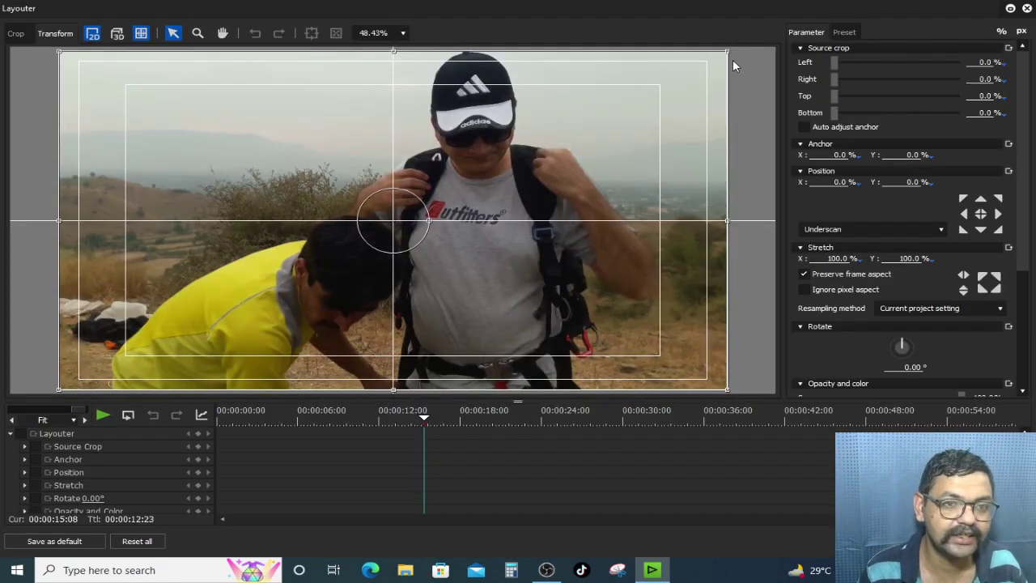
{"action": "left_click_drag", "start_coordinate": [727, 53], "coordinate": [580, 127]}
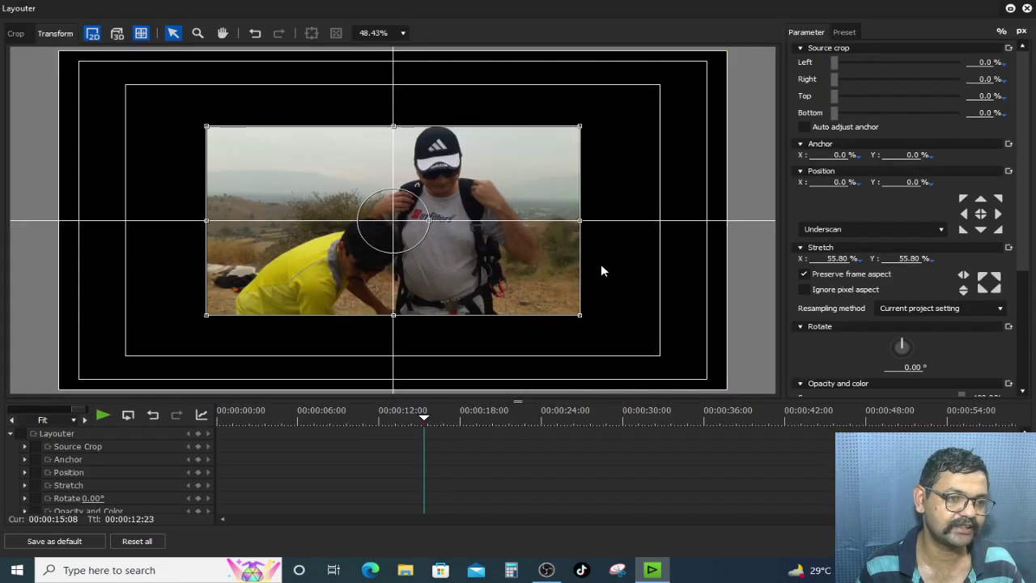
- Return to the start of the clip and enable keyframing for all Layouter parameters
{"action": "left_click_drag", "start_coordinate": [269, 416], "coordinate": [128, 432]}
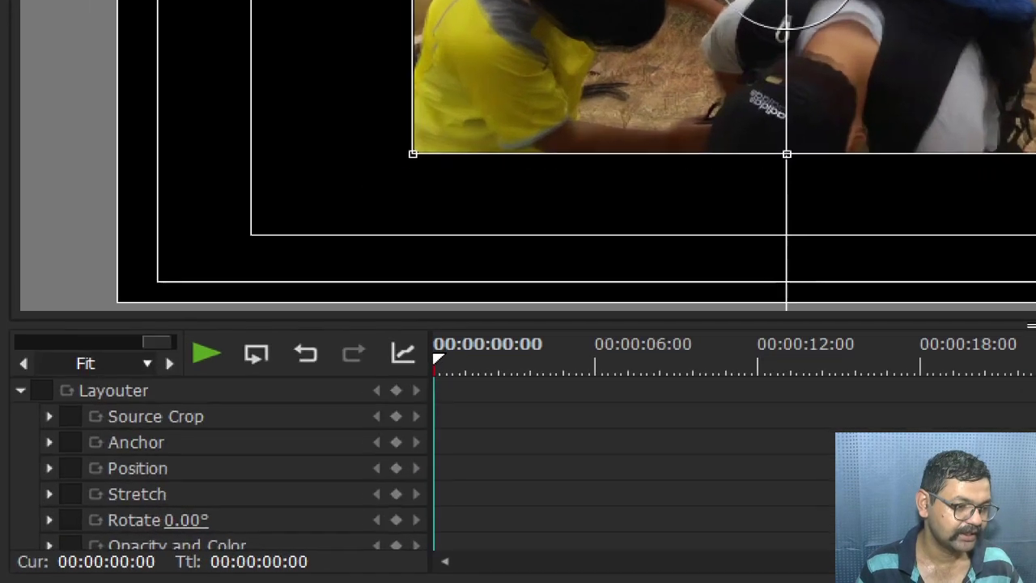
{"action": "left_click_drag", "start_coordinate": [350, 365], "coordinate": [452, 562]}
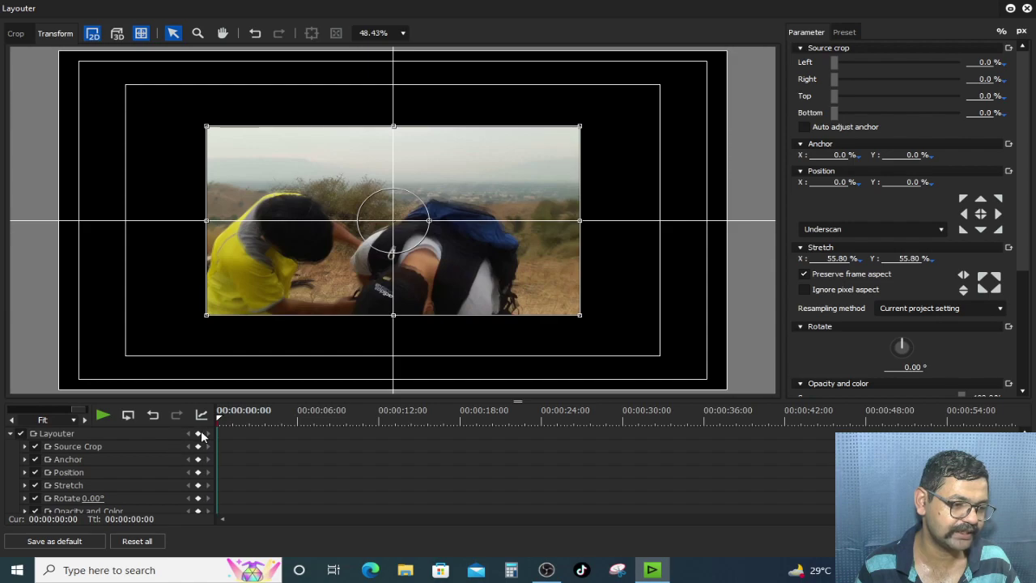
{"action": "left_click", "coordinate": [393, 424]}
{"action": "left_click_drag", "start_coordinate": [716, 457], "coordinate": [213, 433]}
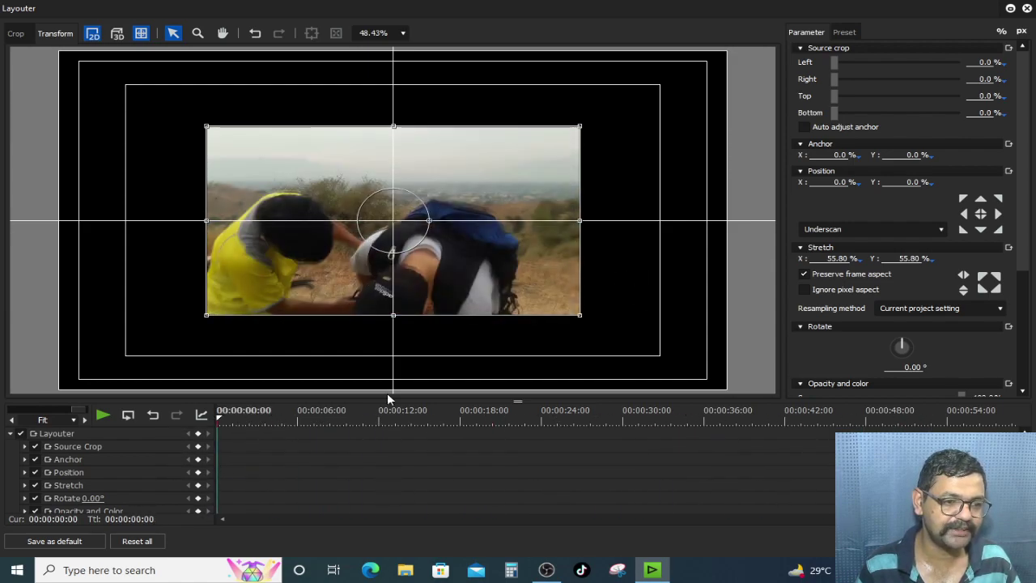
{"action": "left_click_drag", "start_coordinate": [251, 422], "coordinate": [180, 418]}
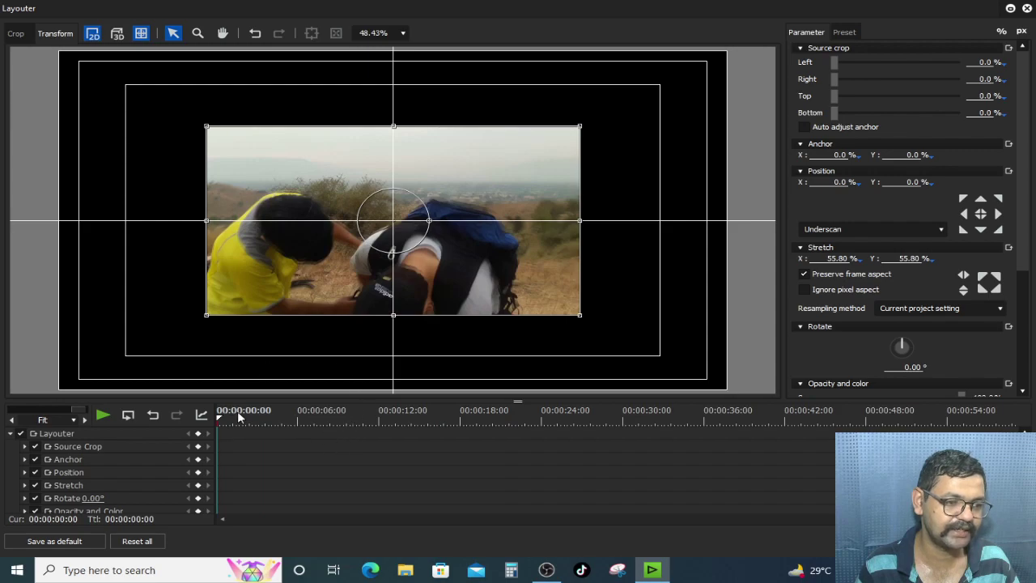
- Keyframe the picture's position from X 12.10 %, Y -10.90 % at the start to X -13.3 %, Y 8.0 % at about 28 seconds, and preview it
{"action": "left_click_drag", "start_coordinate": [336, 263], "coordinate": [416, 227]}
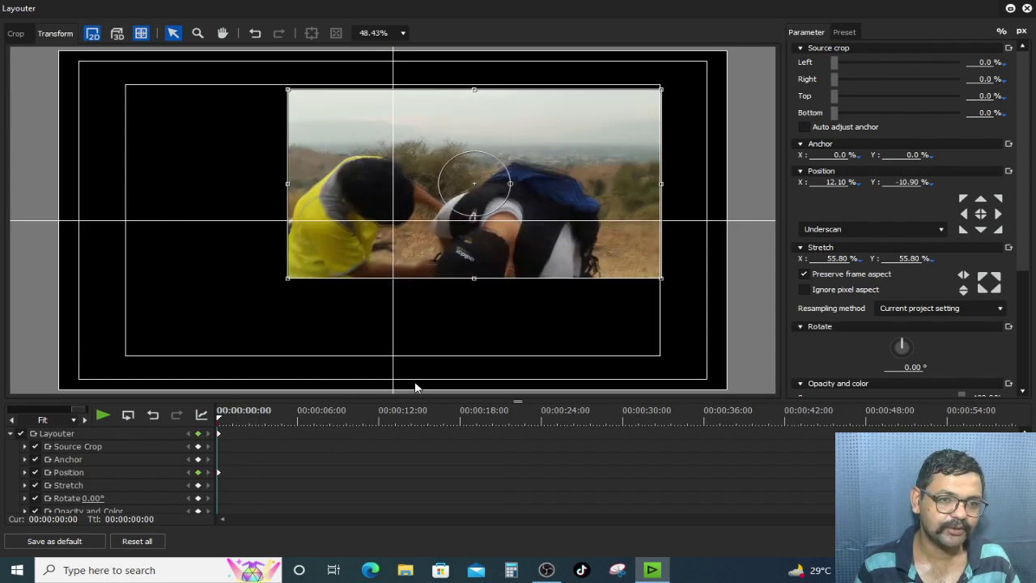
{"action": "left_click_drag", "start_coordinate": [322, 418], "coordinate": [600, 407]}
{"action": "left_click_drag", "start_coordinate": [584, 247], "coordinate": [414, 311]}
{"action": "left_click_drag", "start_coordinate": [602, 421], "coordinate": [8, 282]}
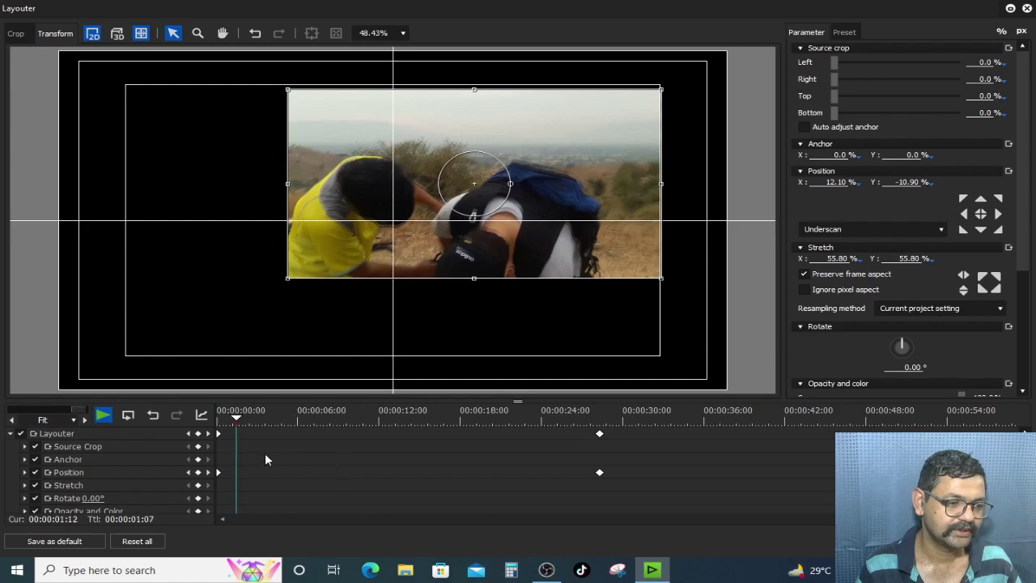
{"action": "left_click", "coordinate": [304, 413]}
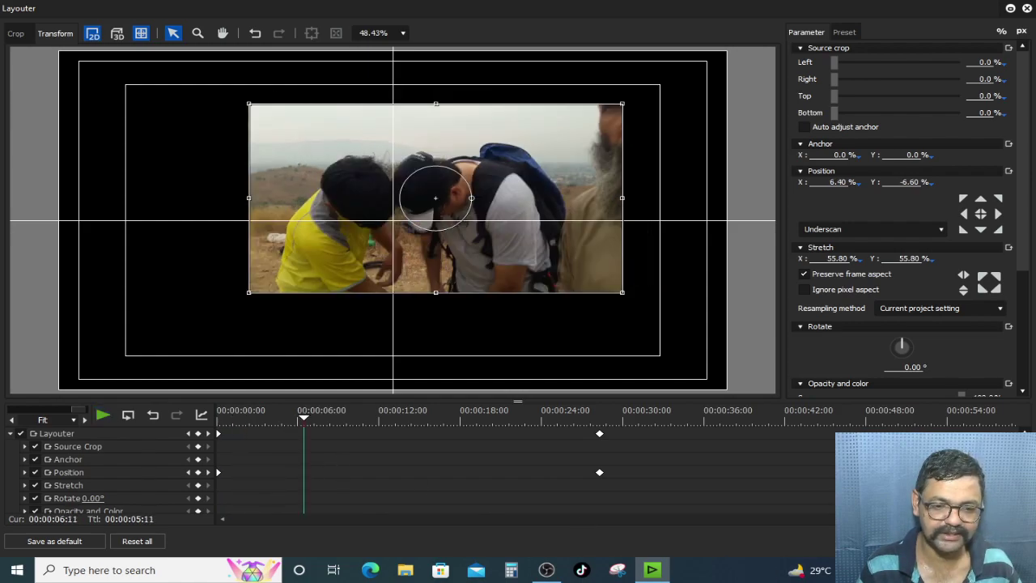
- Apply the layout, go to the start of the clip in the sequence and enlarge the preview monitor
{"action": "left_click", "coordinate": [941, 541]}
{"action": "left_click", "coordinate": [391, 279]}
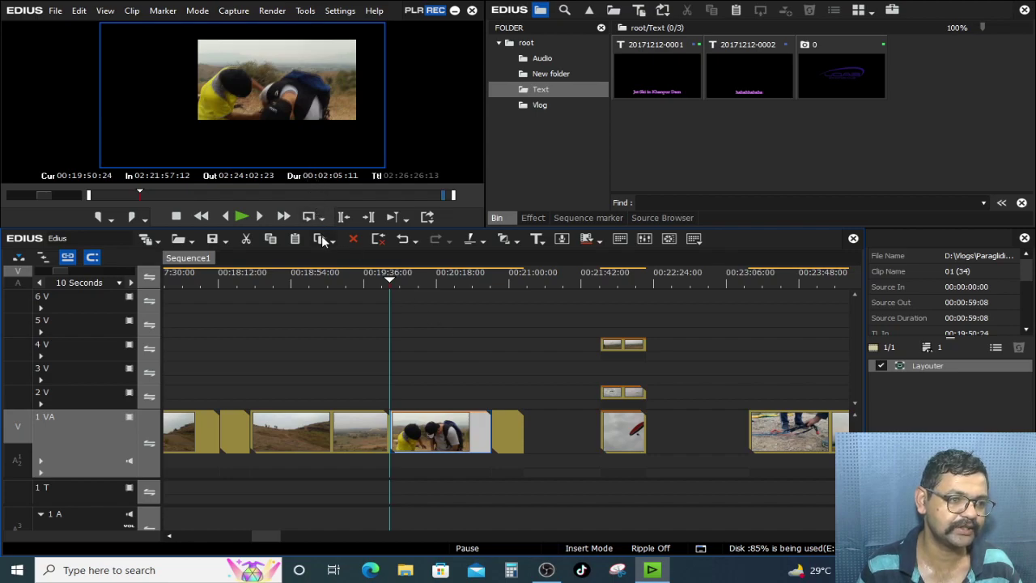
{"action": "left_click_drag", "start_coordinate": [323, 227], "coordinate": [324, 292]}
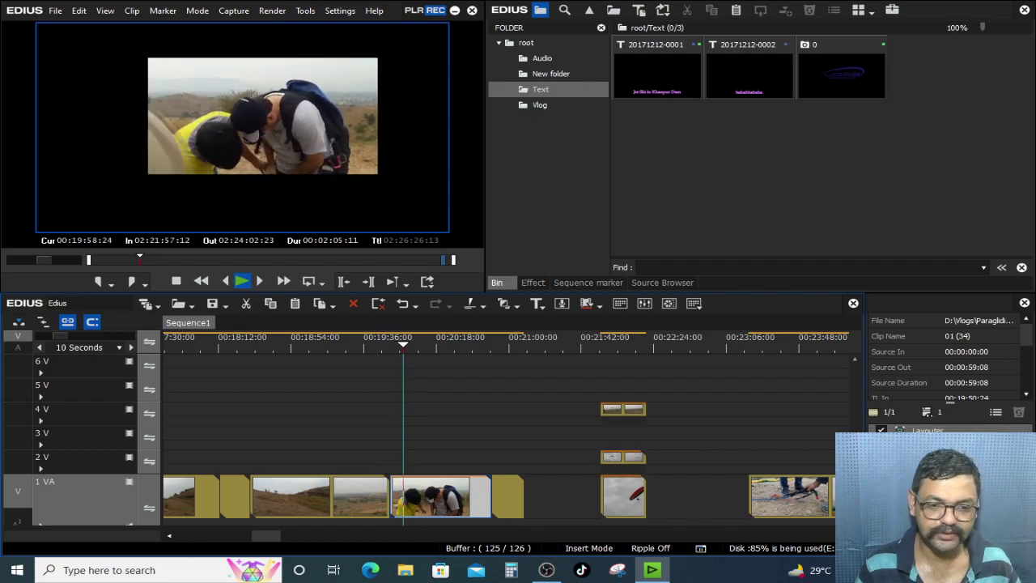
- Move the second position keyframe to about 1.5 seconds to speed up the motion, and play the clip from its start
{"action": "double_click", "coordinate": [928, 431]}
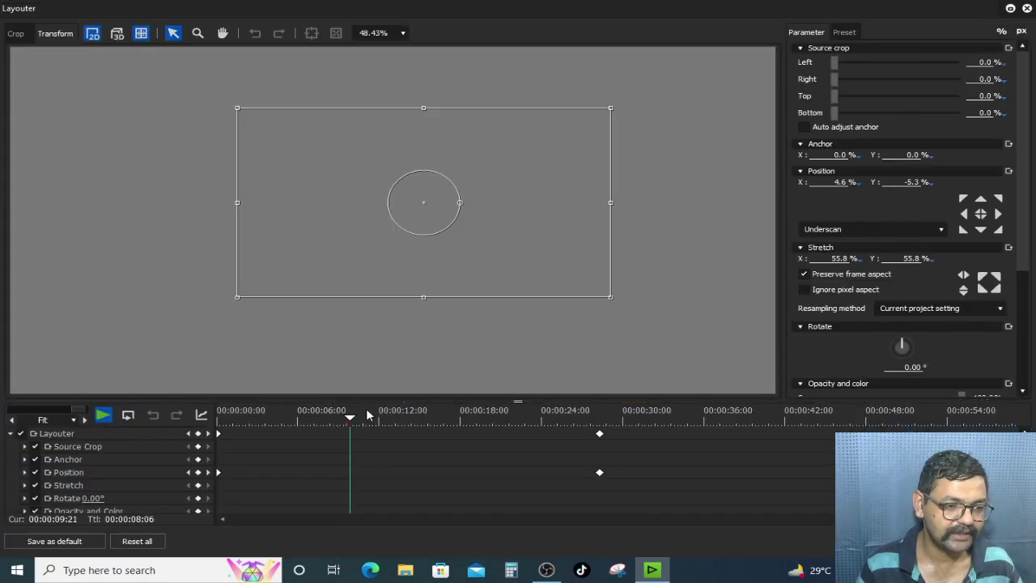
{"action": "left_click_drag", "start_coordinate": [217, 419], "coordinate": [218, 476]}
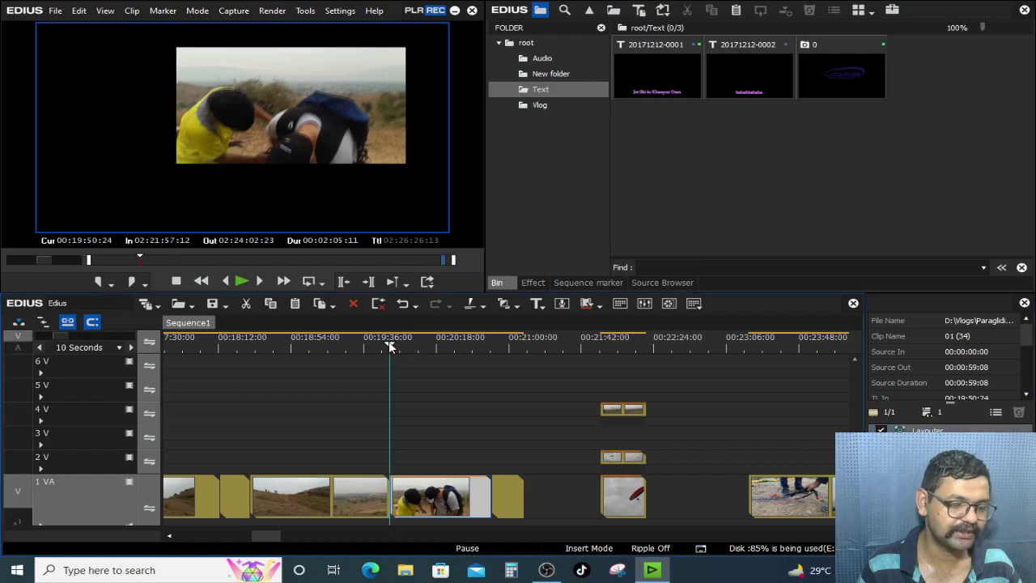
{"action": "key", "text": "space"}
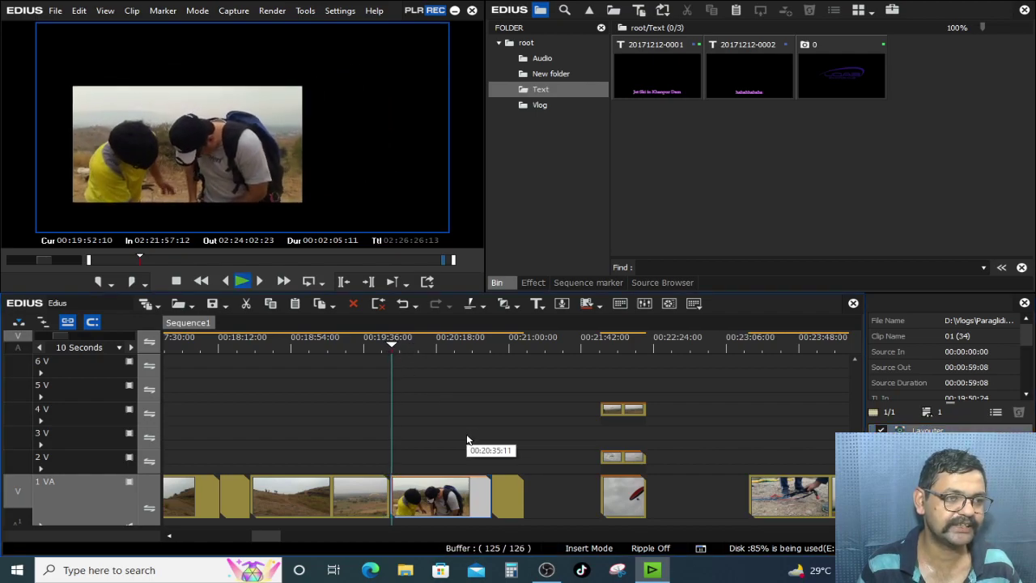
{"action": "key", "text": "space"}
{"action": "left_click", "coordinate": [389, 345]}
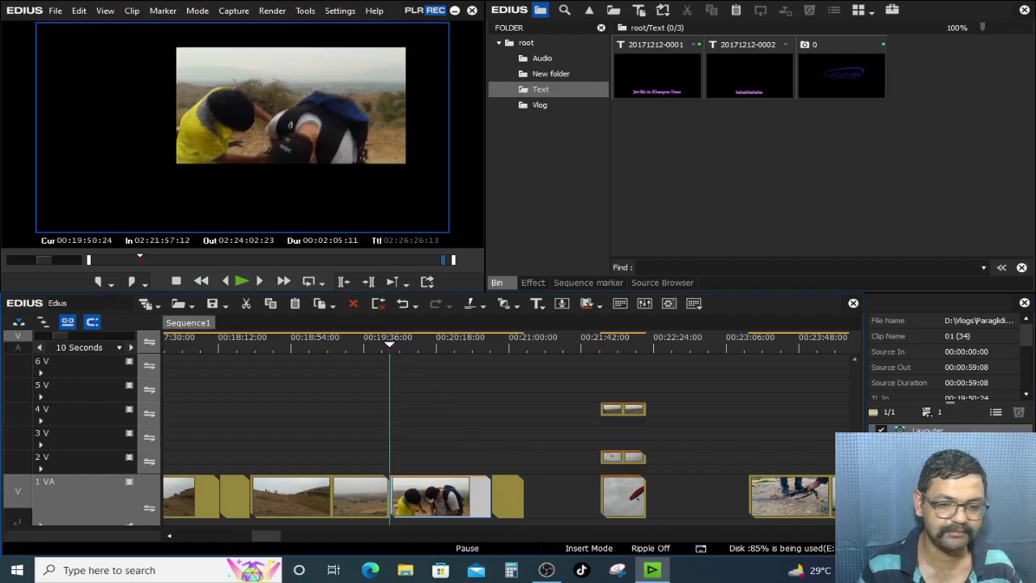
- Reopen the Layouter and try the second position keyframe near the clip's end, at about 57 seconds, for slower motion
{"action": "key", "text": "F7"}
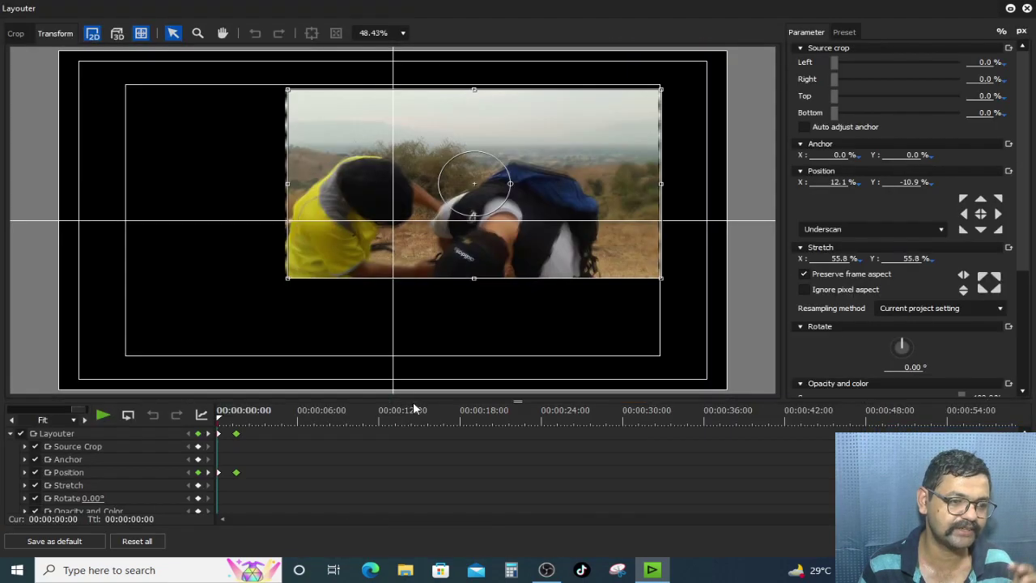
{"action": "left_click_drag", "start_coordinate": [235, 435], "coordinate": [995, 436]}
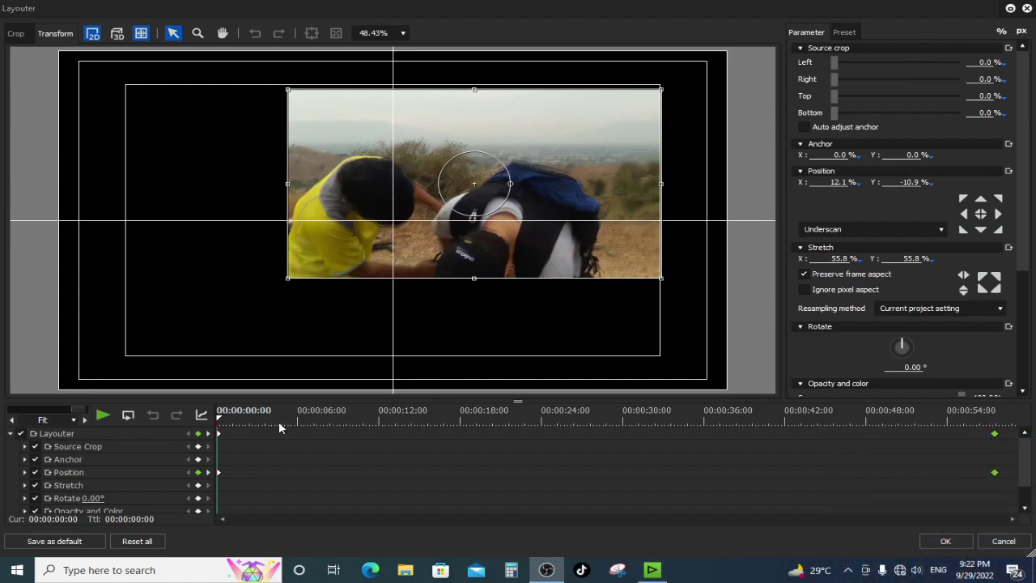
{"action": "left_click_drag", "start_coordinate": [279, 427], "coordinate": [113, 408]}
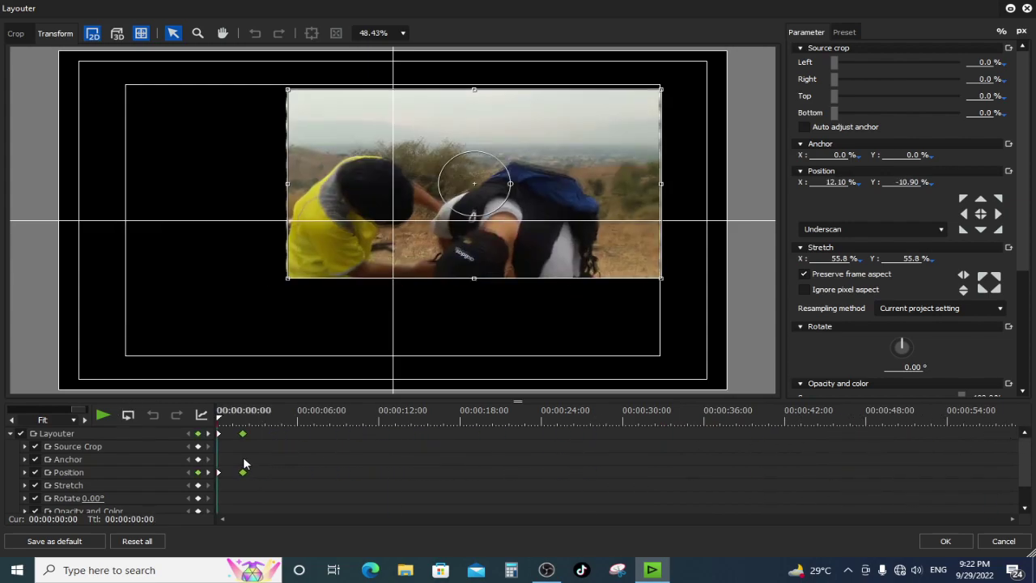
{"action": "left_click_drag", "start_coordinate": [222, 416], "coordinate": [1002, 455]}
{"action": "left_click_drag", "start_coordinate": [282, 418], "coordinate": [89, 465]}
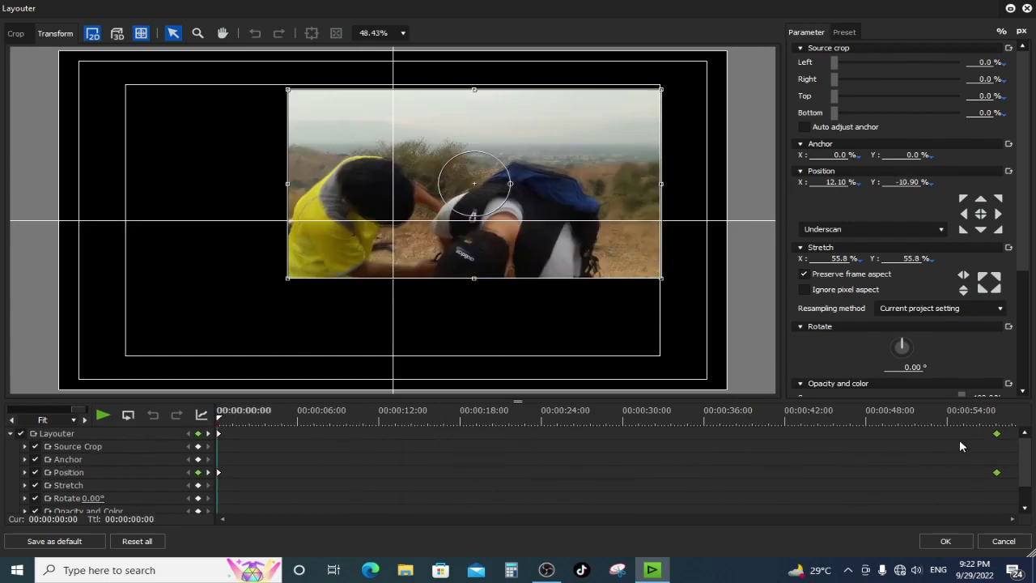
- Place the second position keyframe at about 1 second, apply the layout and play the clip
{"action": "left_click_drag", "start_coordinate": [240, 459], "coordinate": [234, 459]}
{"action": "left_click", "coordinate": [945, 542]}
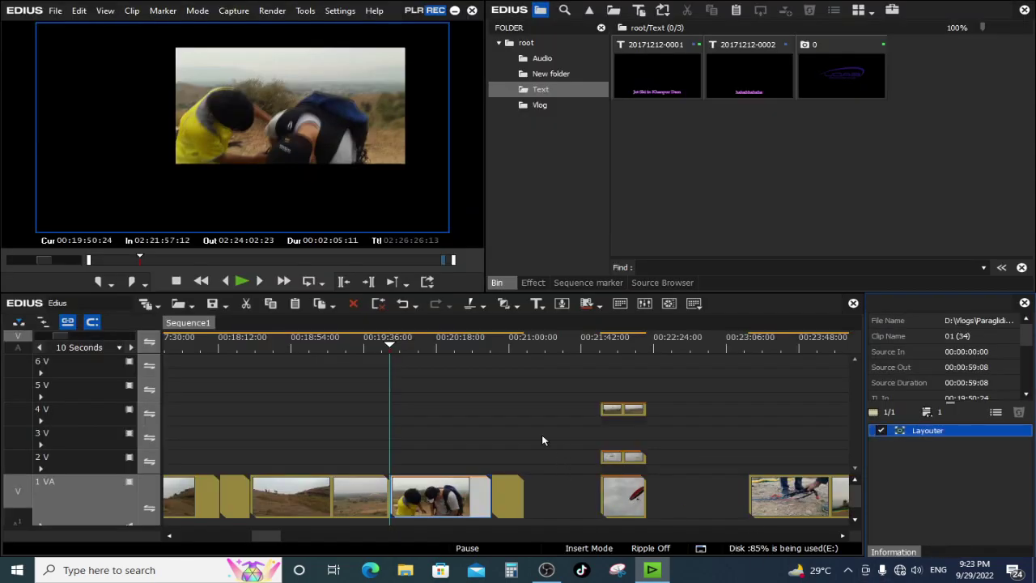
{"action": "key", "text": "space"}
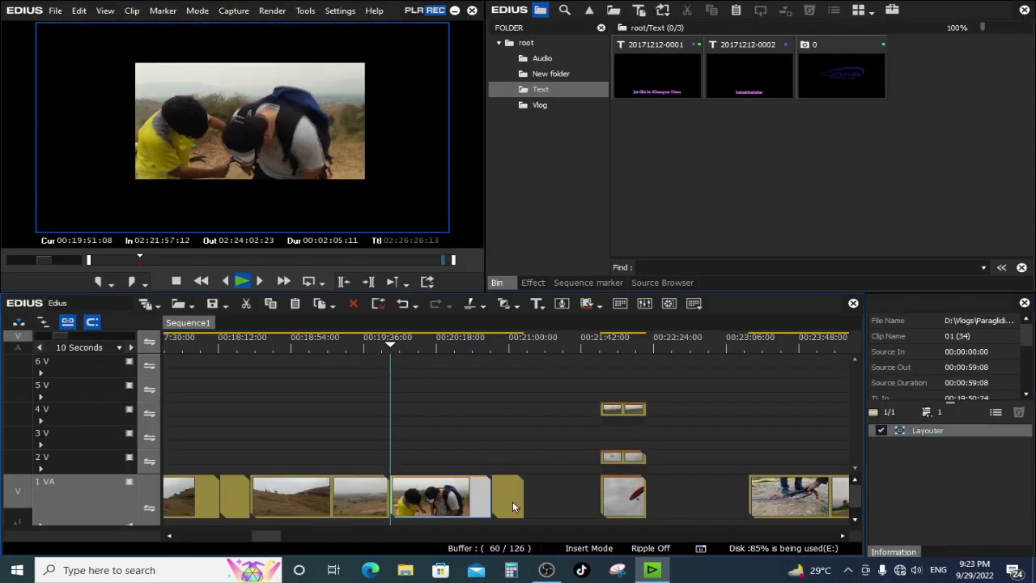
- Add position keyframes at 00:00:02:11, shifting the picture to the frame's right side, and about 2 seconds further on, shifting it up and left
{"action": "double_click", "coordinate": [966, 432]}
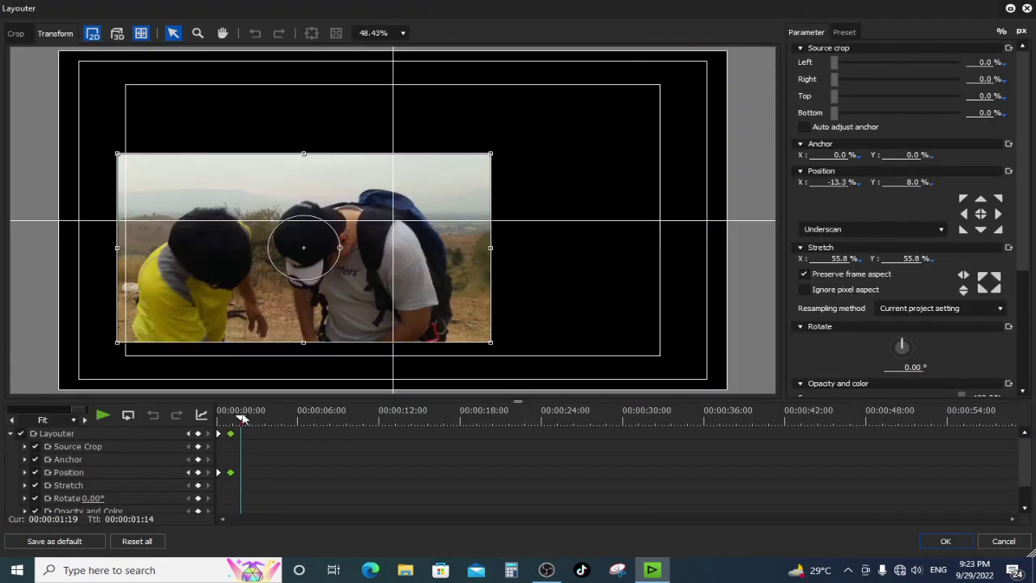
{"action": "left_click_drag", "start_coordinate": [248, 418], "coordinate": [249, 423]}
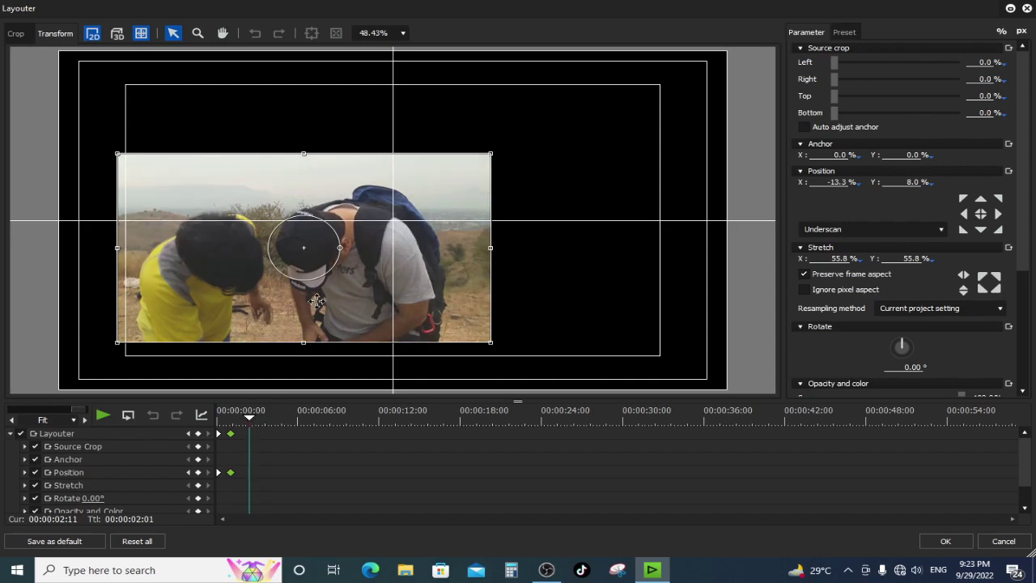
{"action": "left_click_drag", "start_coordinate": [311, 310], "coordinate": [479, 310]}
{"action": "left_click", "coordinate": [223, 418]}
{"action": "left_click_drag", "start_coordinate": [224, 418], "coordinate": [276, 419]}
{"action": "left_click_drag", "start_coordinate": [584, 287], "coordinate": [429, 220]}
- Add a position keyframe at 00:00:06:07 with X -0.20 %, Y 0.20 %, and one at 00:00:08:09 with X 0.0 %, Y 18.5 %
{"action": "left_click_drag", "start_coordinate": [276, 418], "coordinate": [301, 418]}
{"action": "left_click_drag", "start_coordinate": [371, 126], "coordinate": [447, 166]}
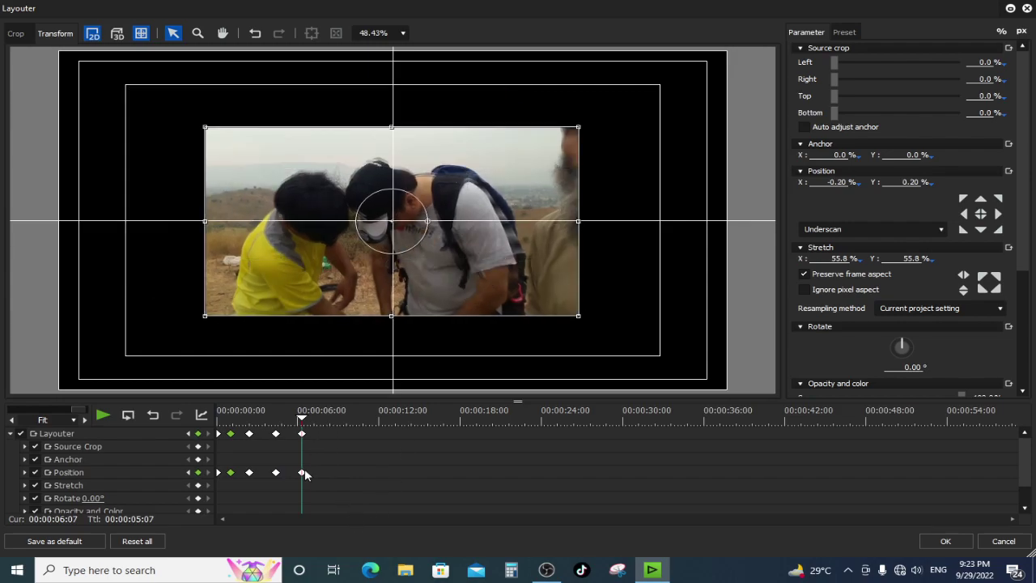
{"action": "left_click_drag", "start_coordinate": [326, 423], "coordinate": [332, 421]}
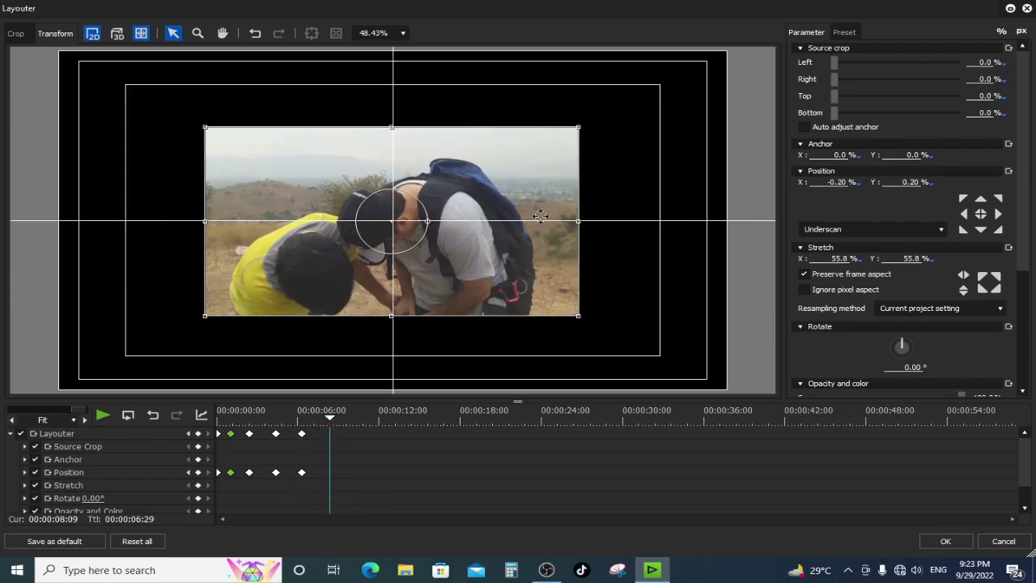
{"action": "left_click_drag", "start_coordinate": [527, 189], "coordinate": [528, 250]}
- Return to the clip's start, apply the keyframed layout and play back the motion in the sequence
{"action": "left_click_drag", "start_coordinate": [262, 429], "coordinate": [215, 430]}
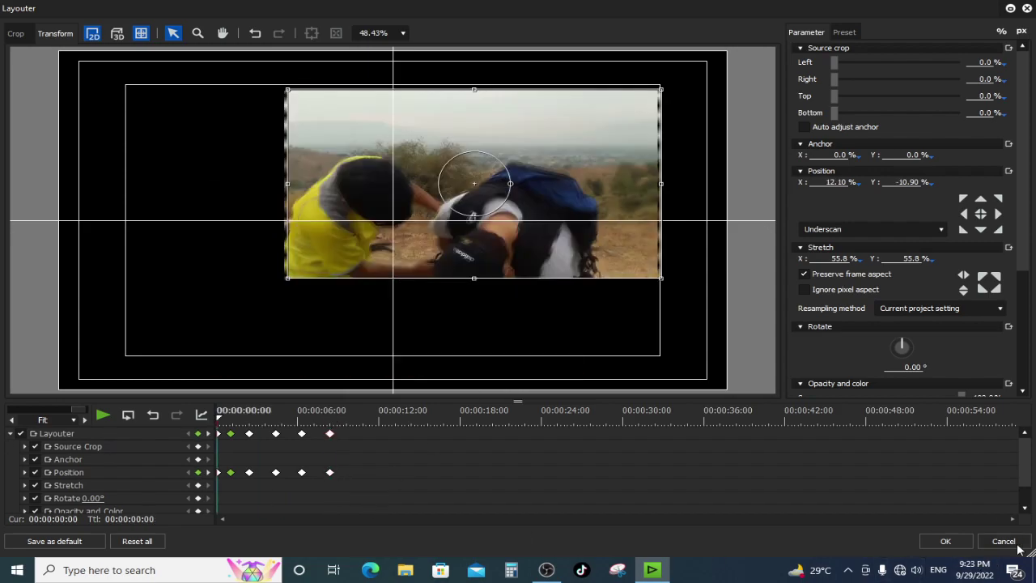
{"action": "left_click", "coordinate": [944, 542]}
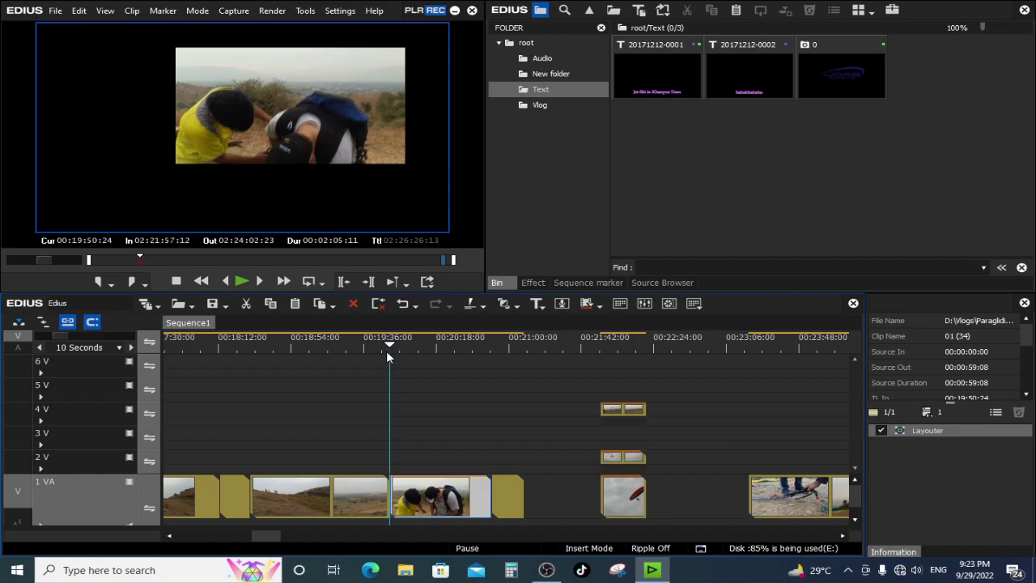
{"action": "key", "text": "space"}
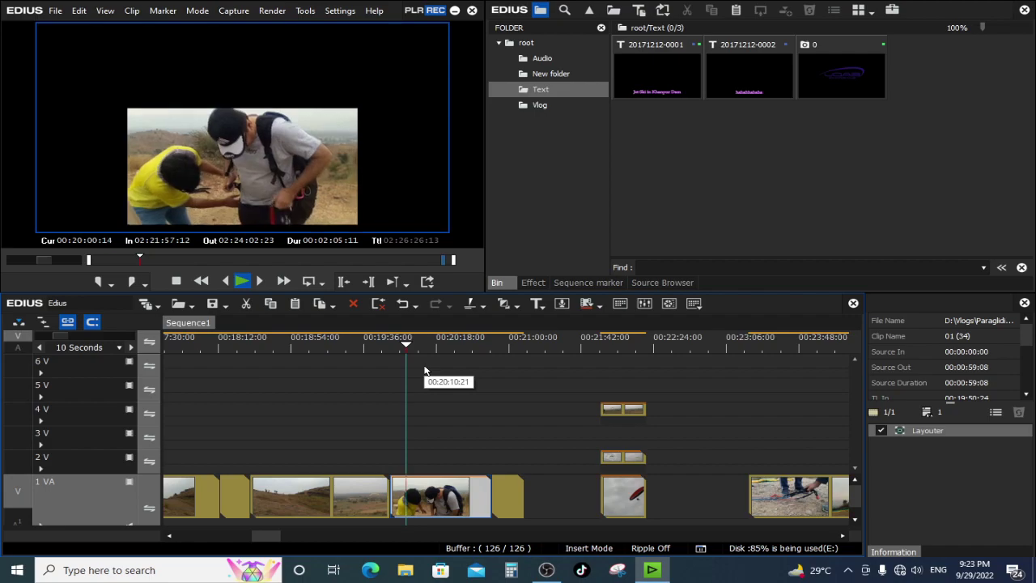
- Reopen the clip's Layouter and scrub through the frames following the last position keyframe
{"action": "double_click", "coordinate": [922, 429]}
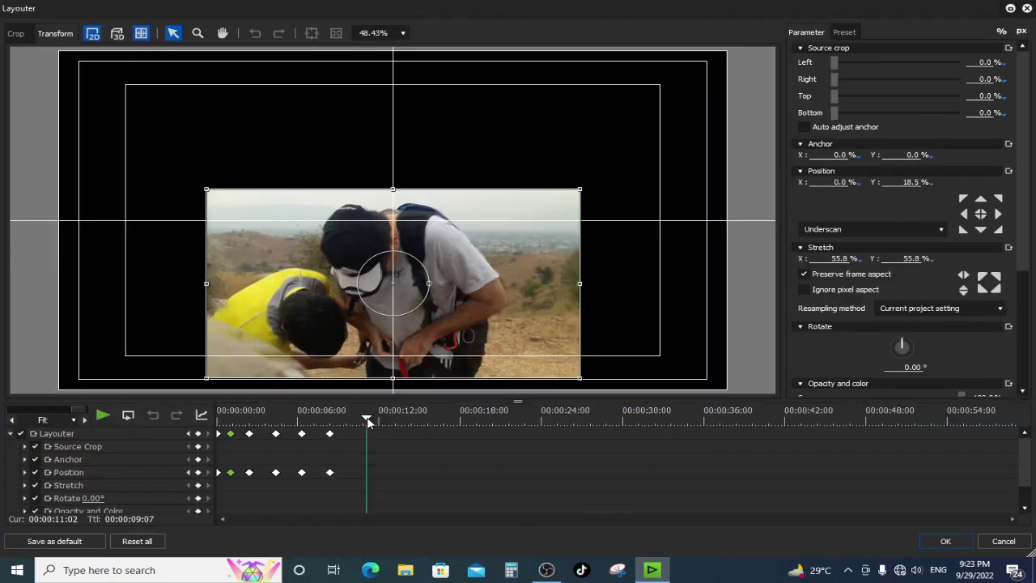
{"action": "left_click_drag", "start_coordinate": [367, 423], "coordinate": [437, 427]}
{"action": "left_click_drag", "start_coordinate": [471, 458], "coordinate": [415, 462]}
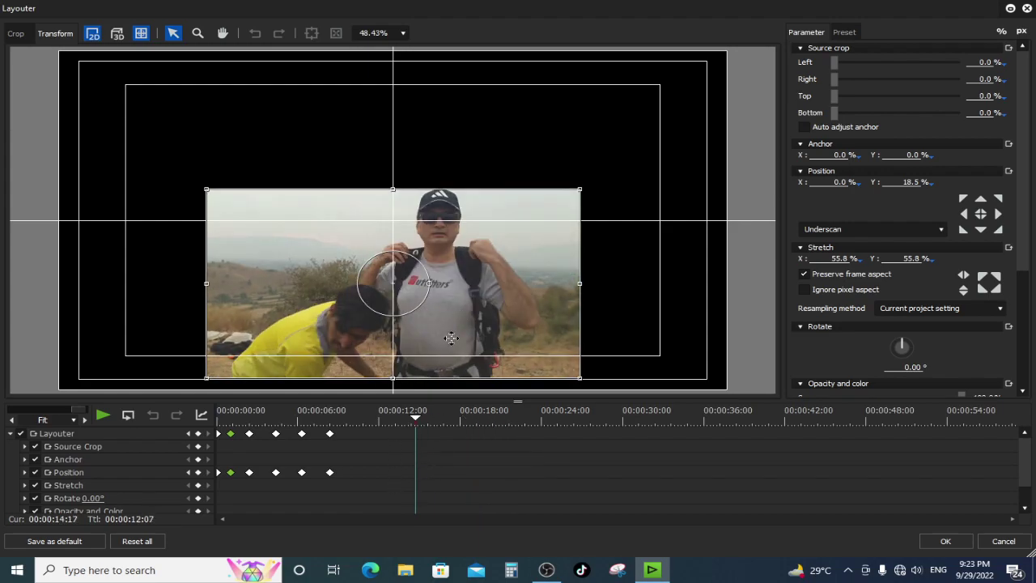
{"action": "left_click_drag", "start_coordinate": [402, 416], "coordinate": [356, 415]}
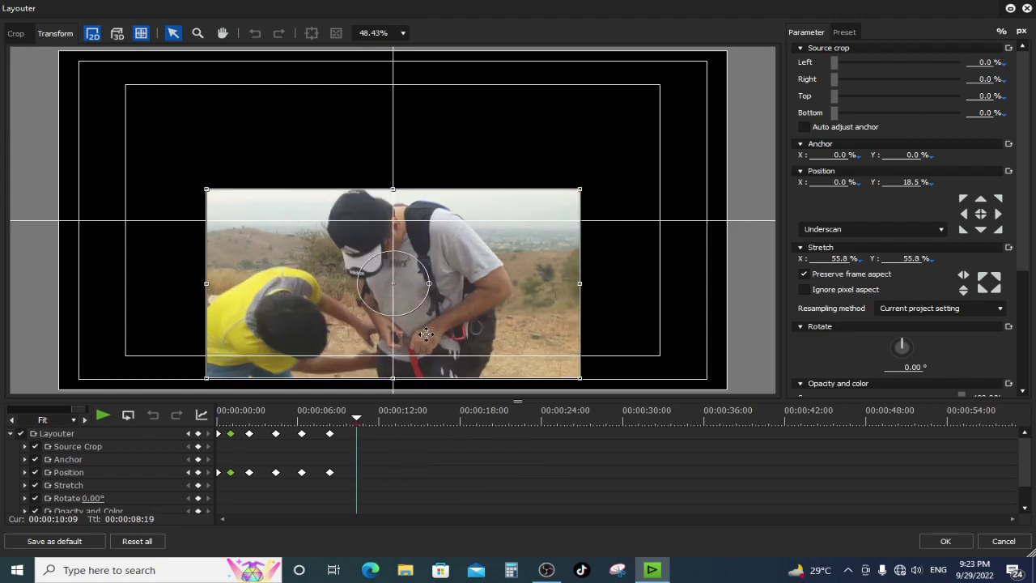
{"action": "left_click_drag", "start_coordinate": [426, 346], "coordinate": [423, 248]}
{"action": "left_click_drag", "start_coordinate": [354, 419], "coordinate": [407, 435]}
{"action": "key", "text": "ctrl+z"}
- Add a position keyframe at 00:00:13:17 holding the current position, and another at 00:00:15:00 with X -0.10 %, Y -14.70 %
{"action": "left_click_drag", "start_coordinate": [348, 421], "coordinate": [402, 436]}
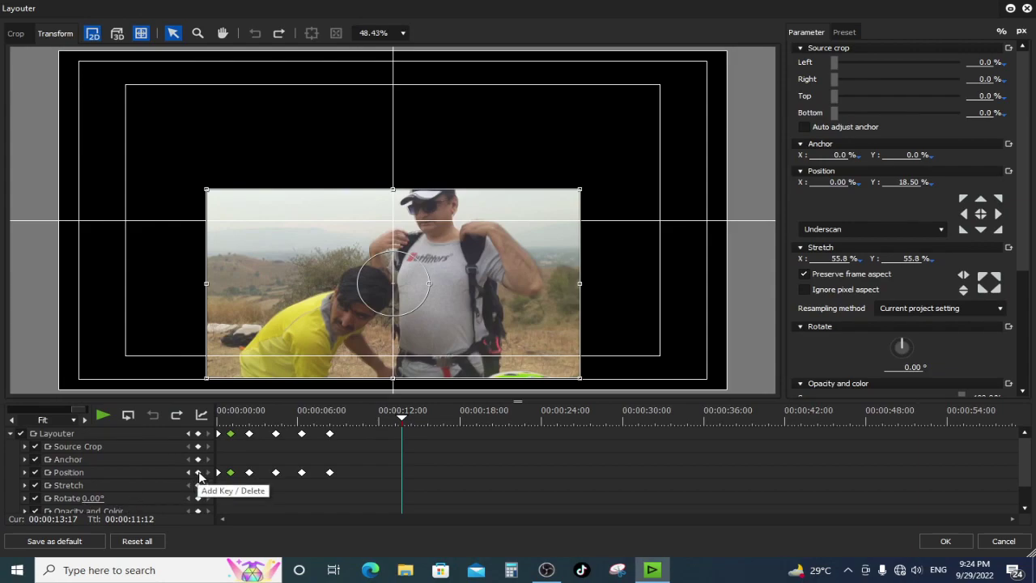
{"action": "left_click", "coordinate": [200, 473]}
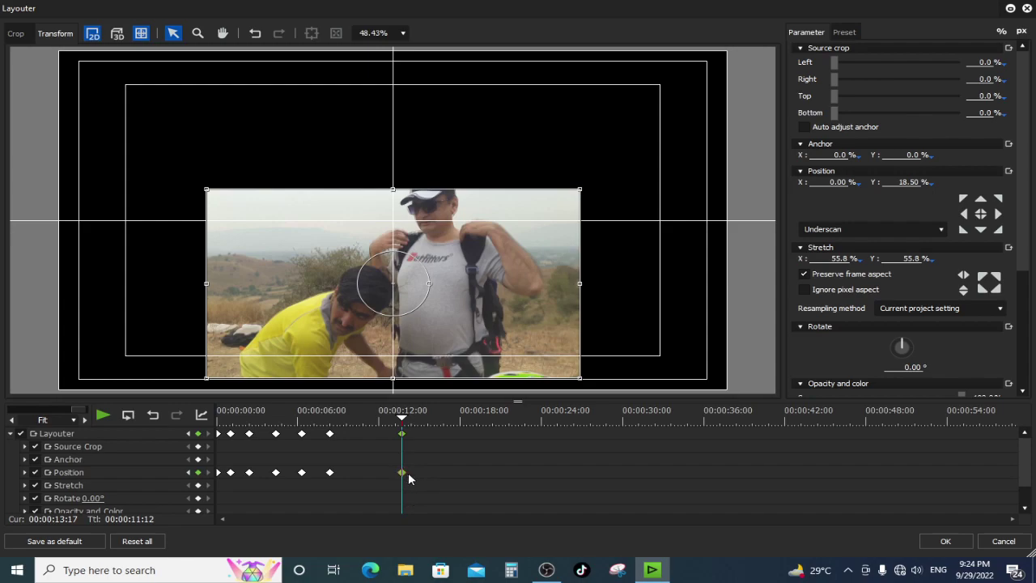
{"action": "mouse_move", "coordinate": [414, 416]}
{"action": "left_mouse_down"}
{"action": "mouse_move", "coordinate": [332, 417]}
{"action": "mouse_move", "coordinate": [421, 430]}
{"action": "left_mouse_up"}
{"action": "left_click_drag", "start_coordinate": [453, 320], "coordinate": [453, 207]}
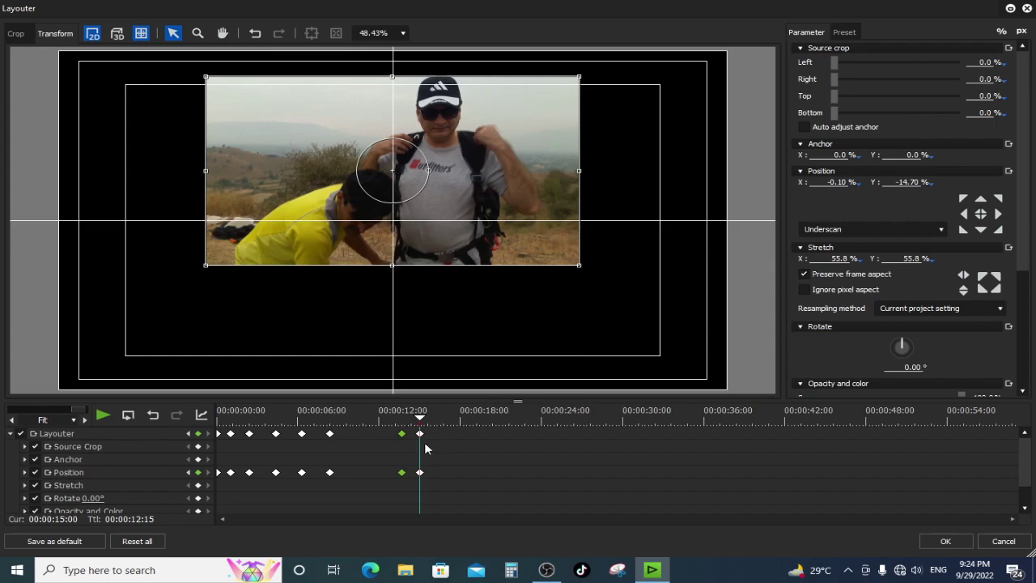
- Apply the keyframed layout and play back the clip's motion in the sequence
{"action": "left_click", "coordinate": [945, 541]}
{"action": "left_click_drag", "start_coordinate": [414, 341], "coordinate": [407, 344]}
{"action": "key", "text": "space"}
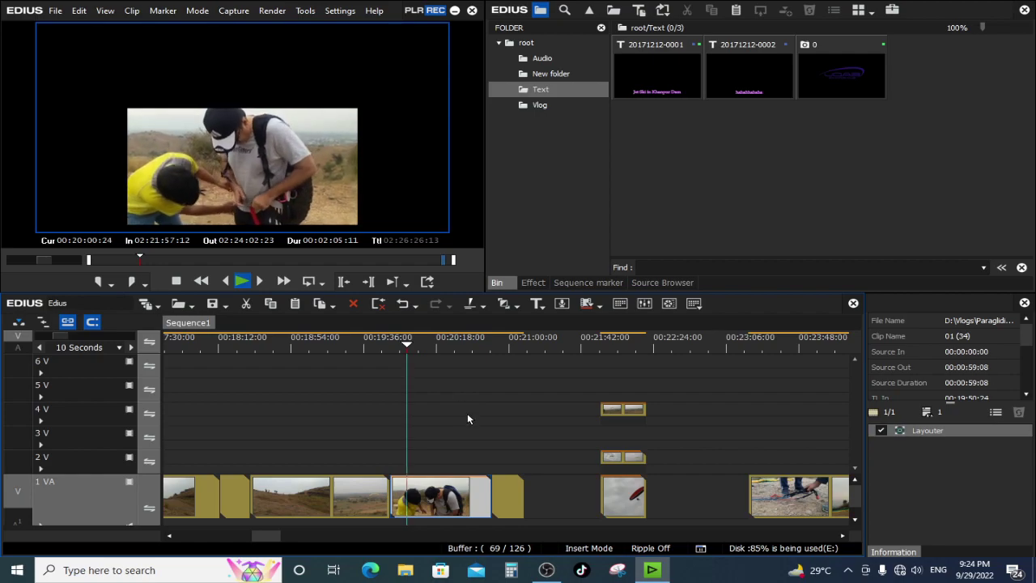
{"action": "left_click", "coordinate": [398, 348]}
{"action": "key", "text": "space"}
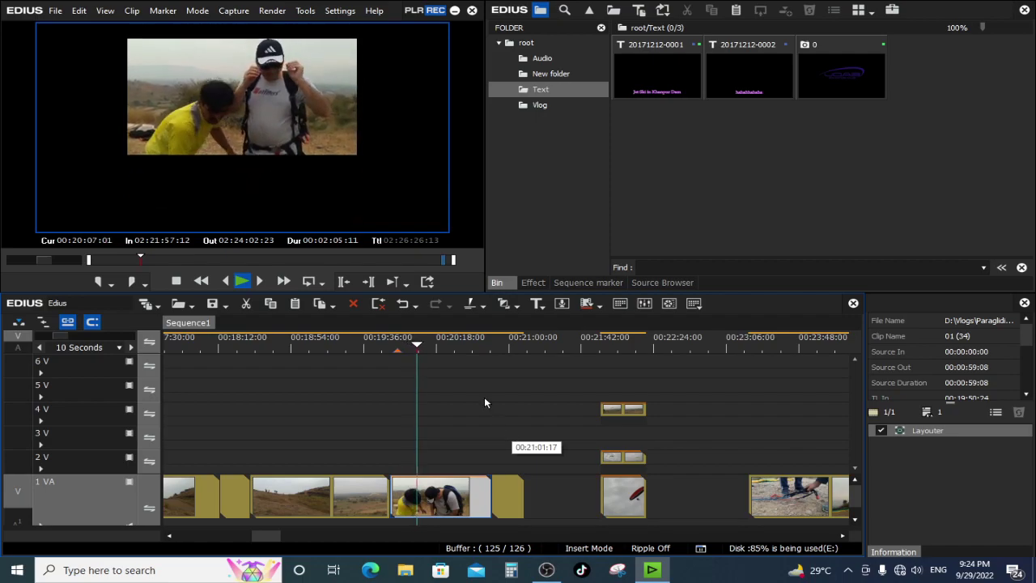
{"action": "key", "text": "space"}
- Reopen the clip's Layouter, try adding a keyframe for all parameters at 00:00:25:24, and undo it
{"action": "left_click", "coordinate": [922, 431]}
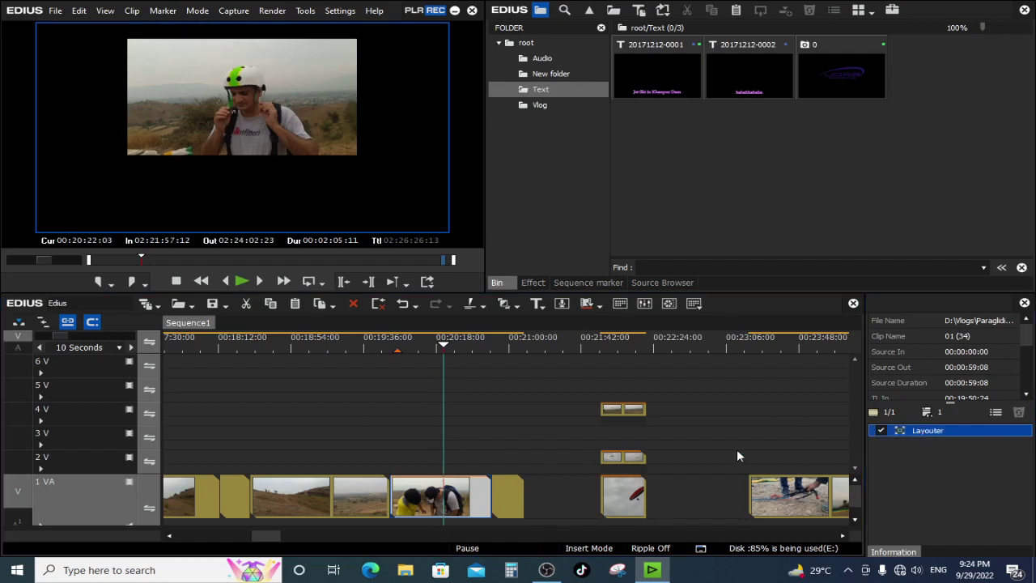
{"action": "key", "text": "F7"}
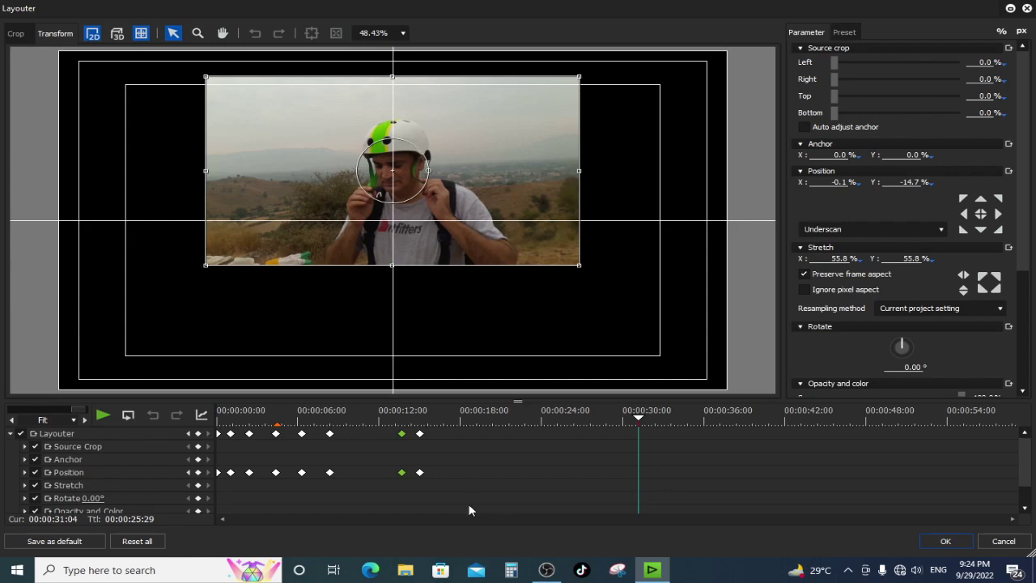
{"action": "left_click_drag", "start_coordinate": [663, 420], "coordinate": [567, 447]}
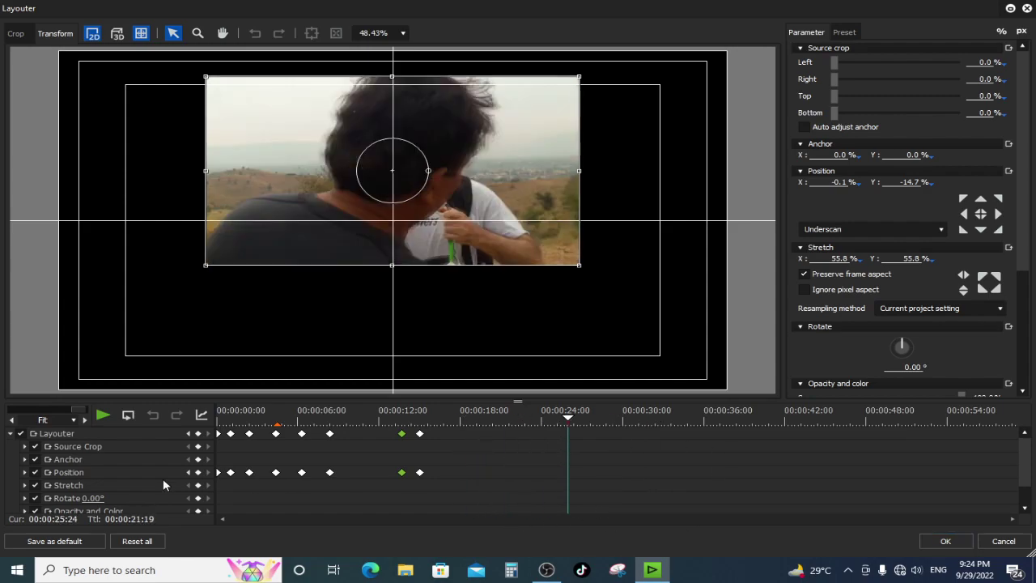
{"action": "left_click", "coordinate": [200, 432]}
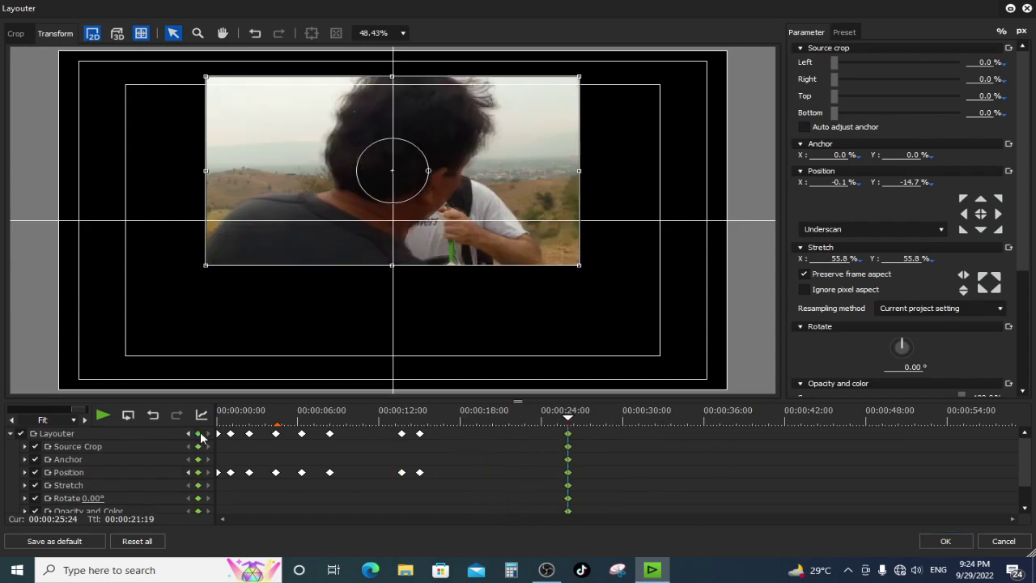
{"action": "key", "text": "ctrl+z"}
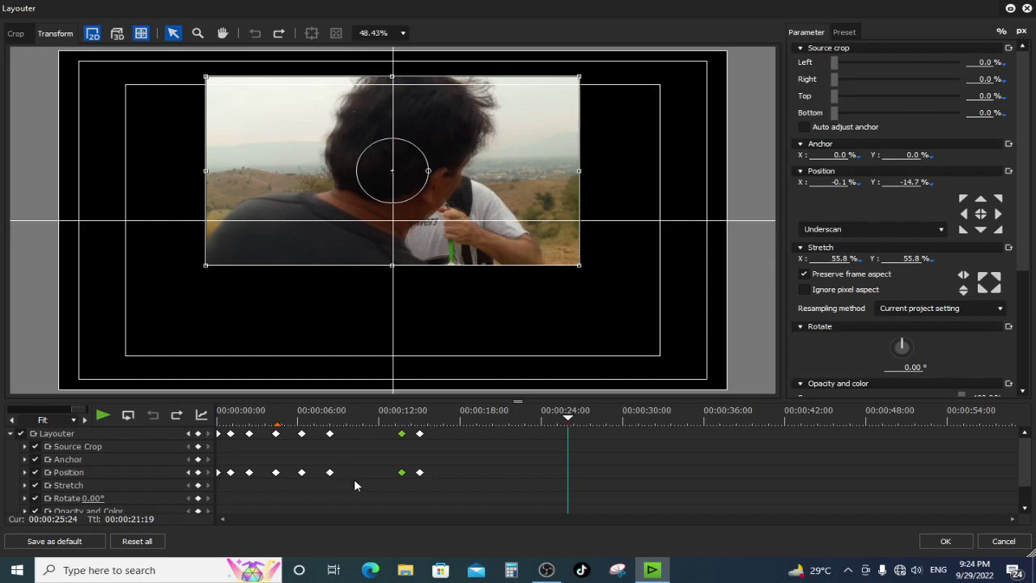
{"action": "left_click", "coordinate": [198, 473]}
{"action": "left_click", "coordinate": [199, 433]}
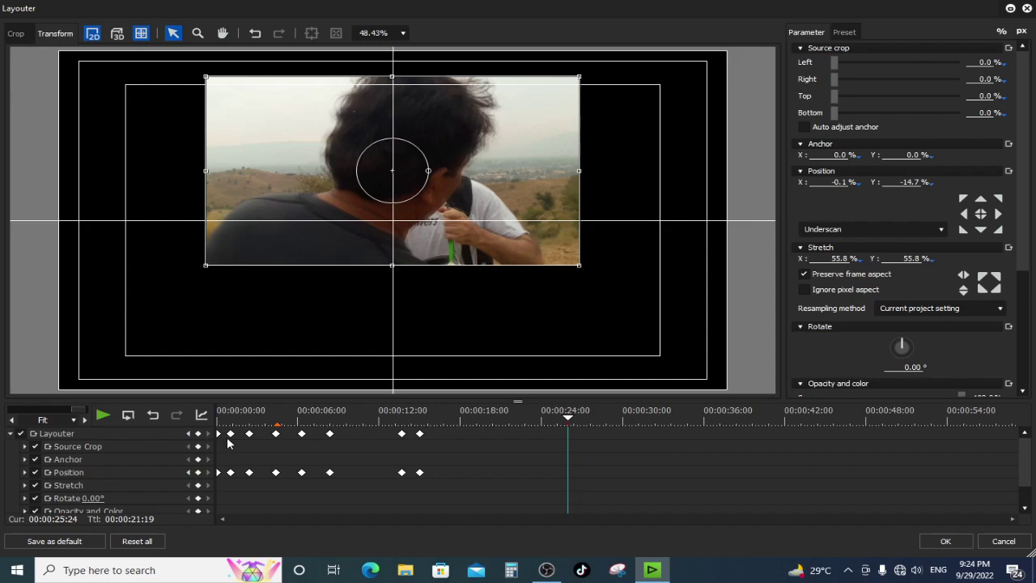
{"action": "left_click", "coordinate": [199, 433]}
{"action": "key", "text": "ctrl+z"}
- Add a position keyframe about 21 seconds into the clip, apply the layout and play from the clip's start
{"action": "left_click_drag", "start_coordinate": [472, 429], "coordinate": [663, 418]}
{"action": "left_click", "coordinate": [198, 473]}
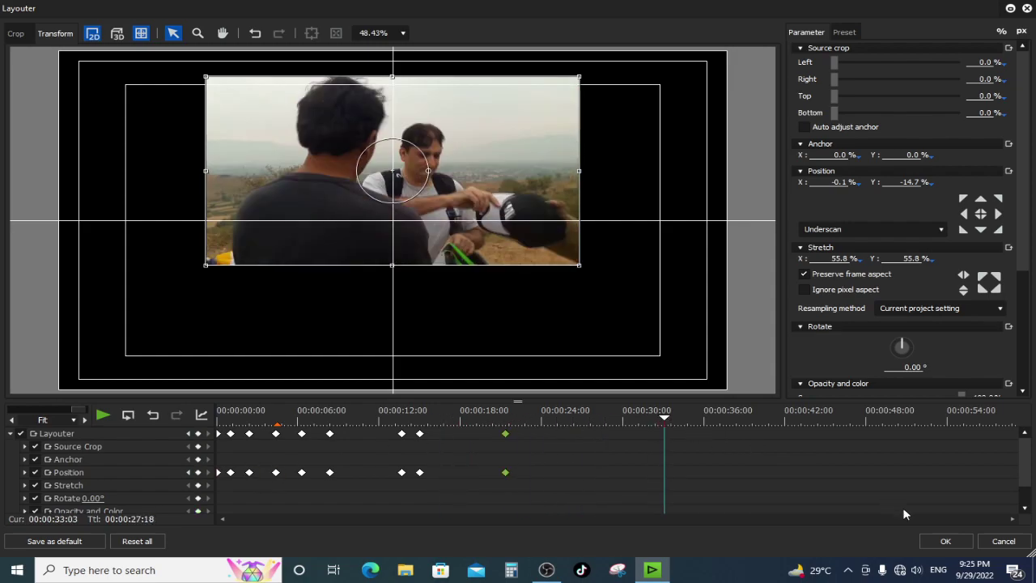
{"action": "left_click", "coordinate": [943, 541]}
{"action": "left_click_drag", "start_coordinate": [415, 342], "coordinate": [392, 347]}
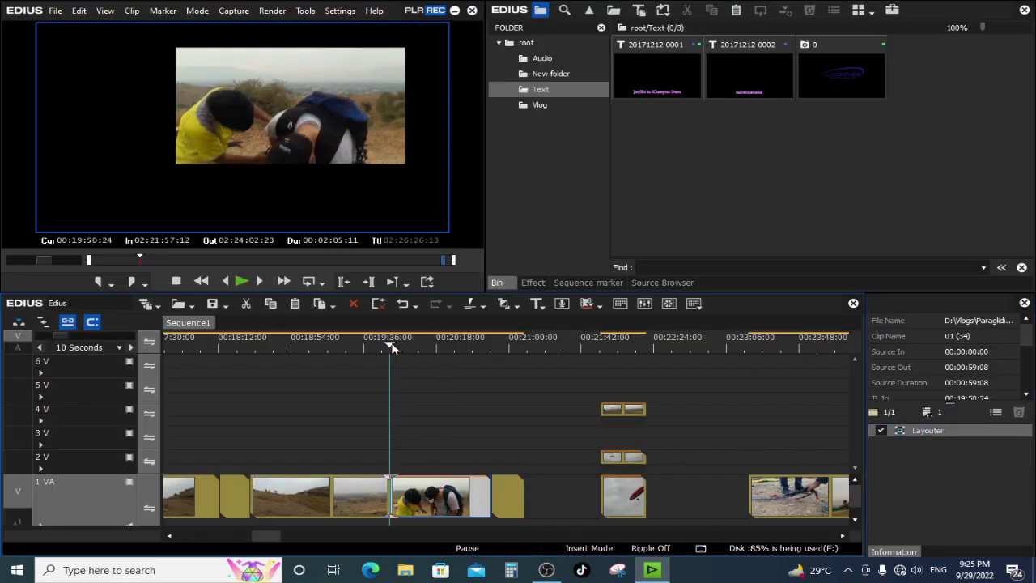
{"action": "key", "text": "space"}
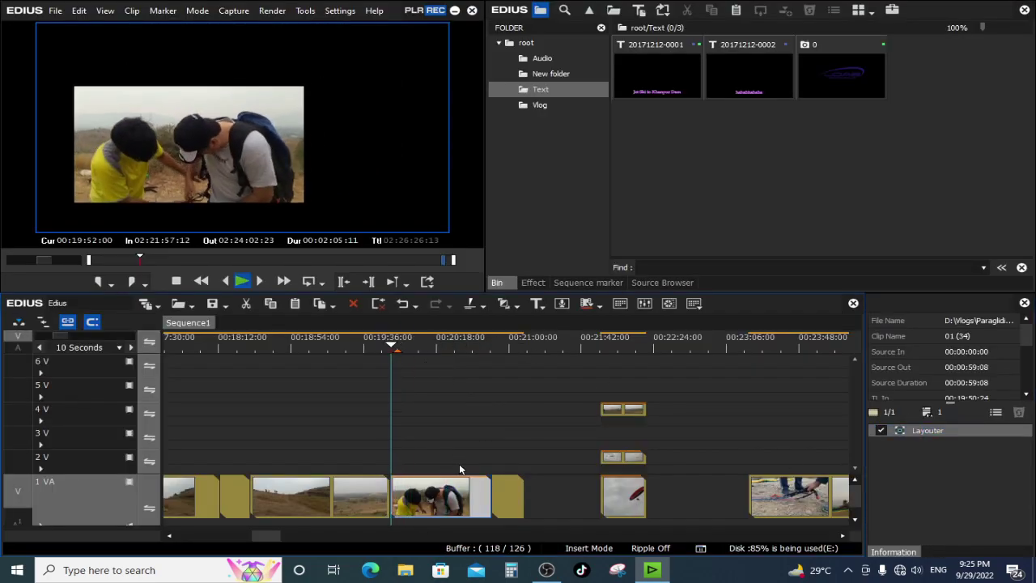
- Reopen the Layouter and remove the position keyframes at 00:00:15:00 and 00:00:02:11
{"action": "double_click", "coordinate": [925, 429]}
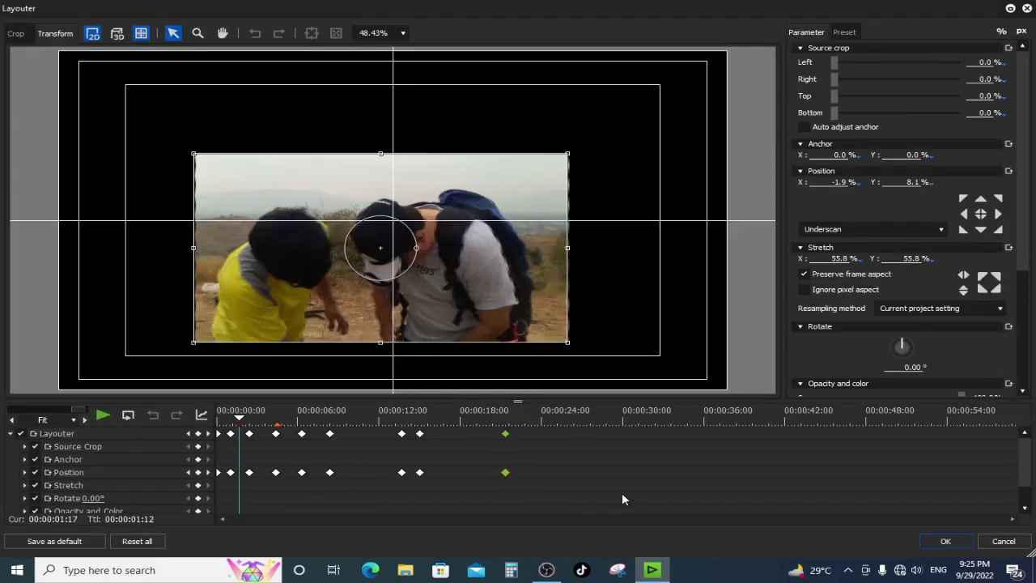
{"action": "left_click", "coordinate": [622, 496]}
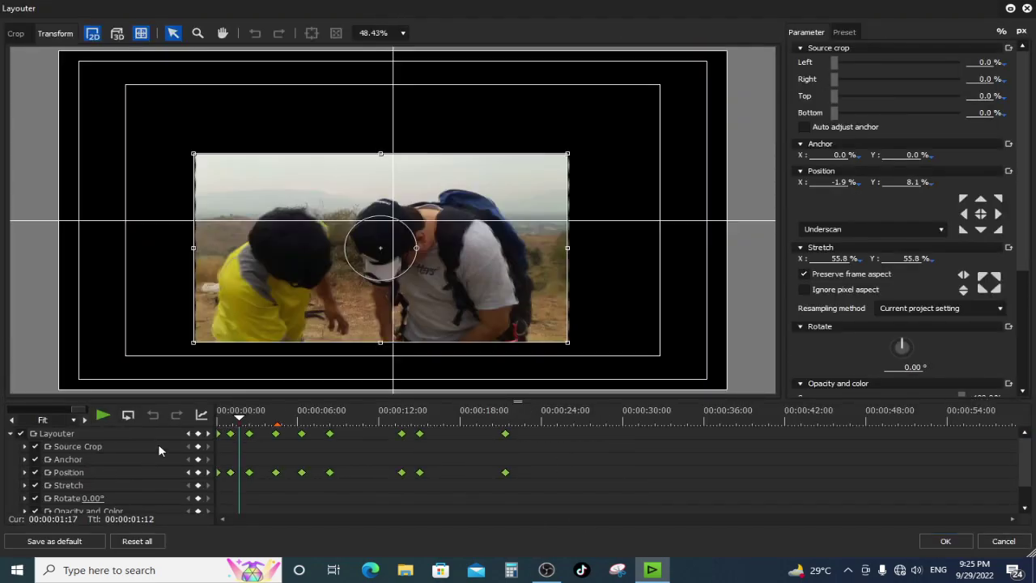
{"action": "left_click", "coordinate": [501, 500]}
{"action": "left_click", "coordinate": [419, 472]}
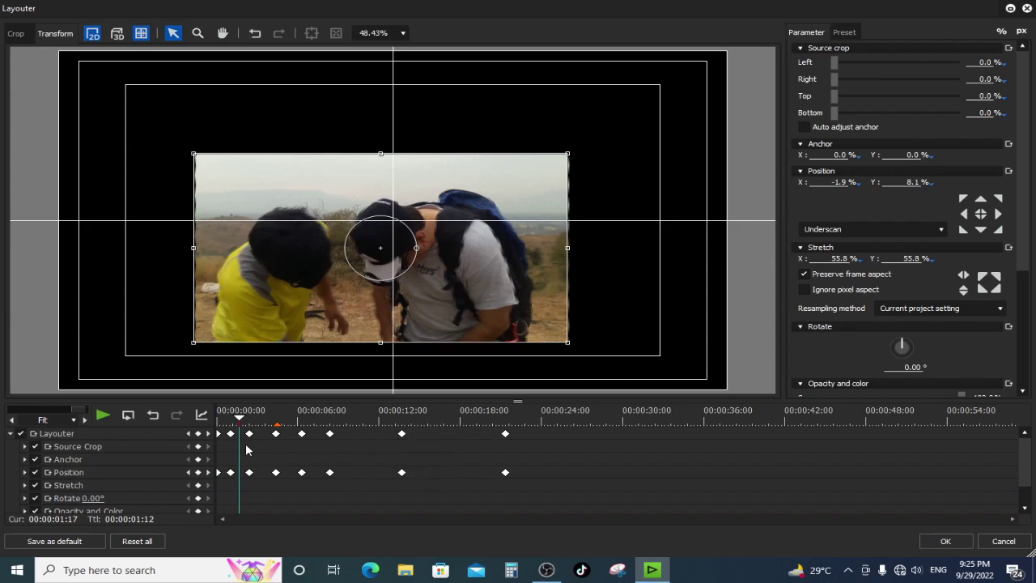
{"action": "left_click_drag", "start_coordinate": [283, 417], "coordinate": [251, 416]}
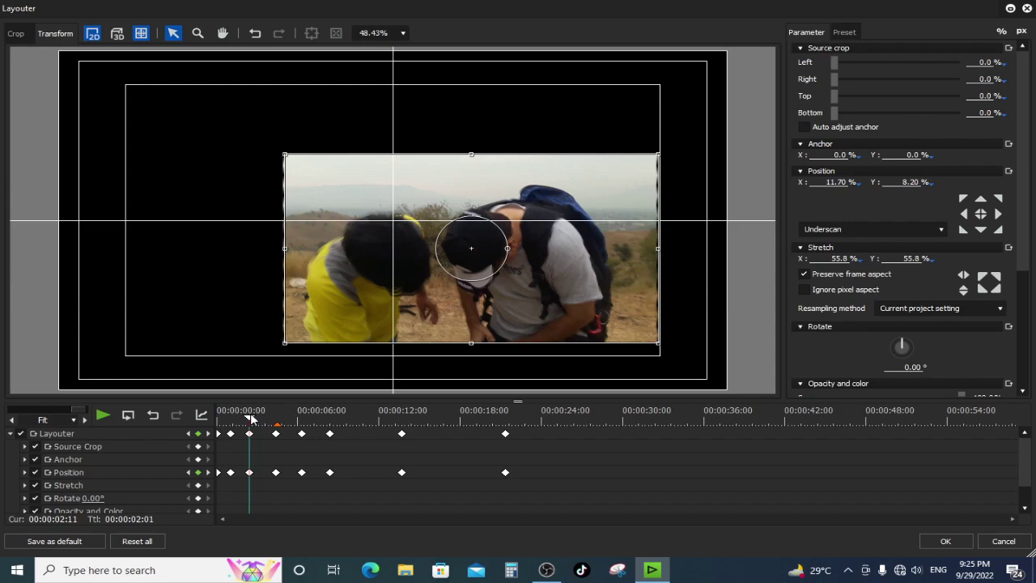
{"action": "left_click", "coordinate": [198, 433]}
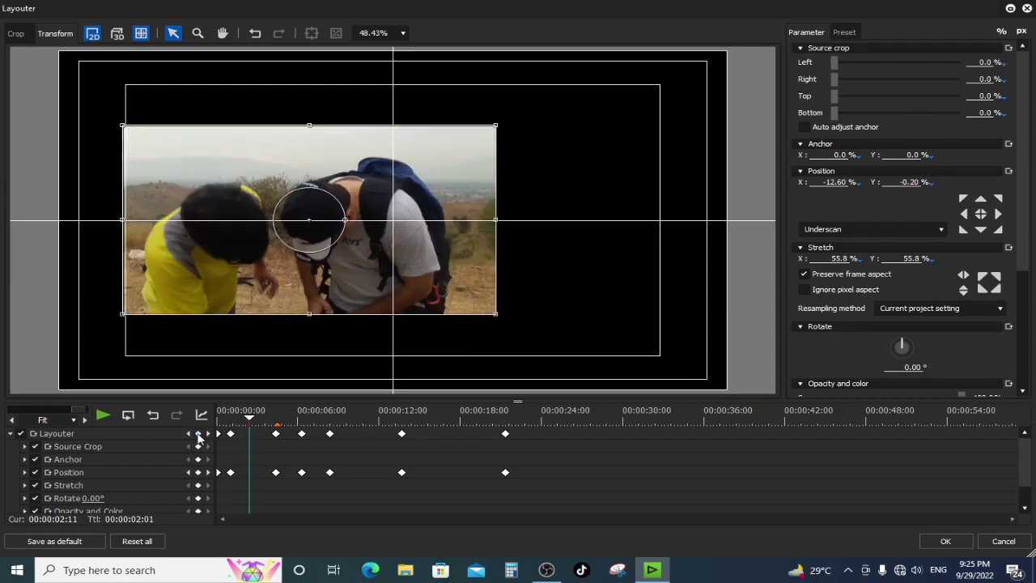
- Delete all remaining Layouter keyframes, preview the clip without them and apply the layout
{"action": "left_click", "coordinate": [218, 421]}
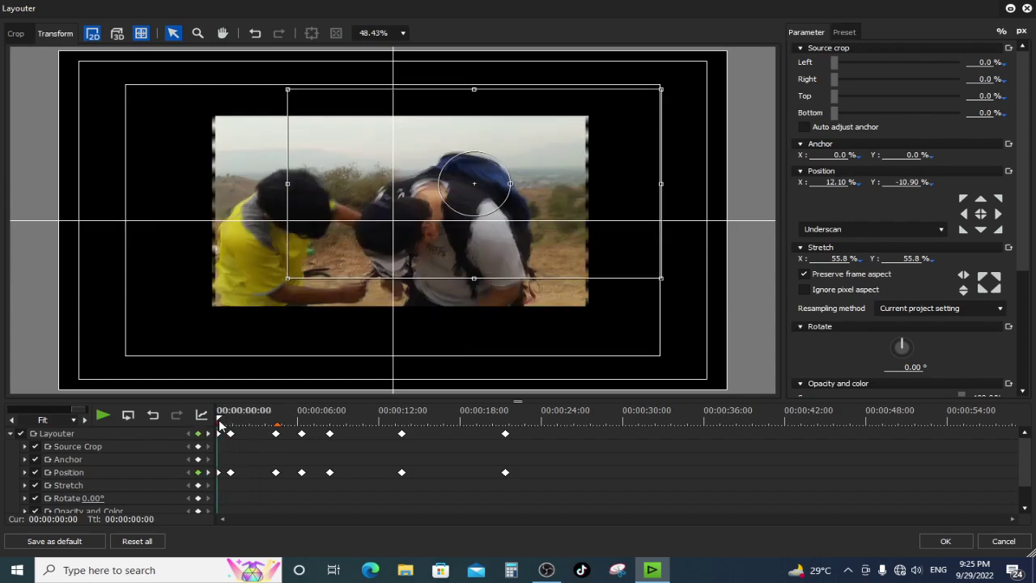
{"action": "left_click_drag", "start_coordinate": [560, 495], "coordinate": [1, 304]}
{"action": "key", "text": "Delete"}
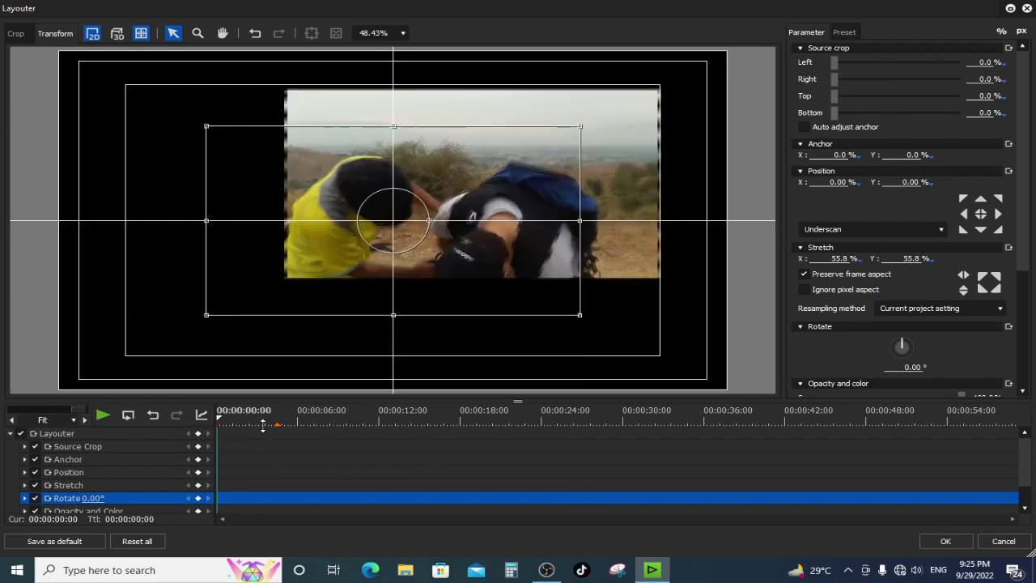
{"action": "left_click_drag", "start_coordinate": [255, 419], "coordinate": [144, 467]}
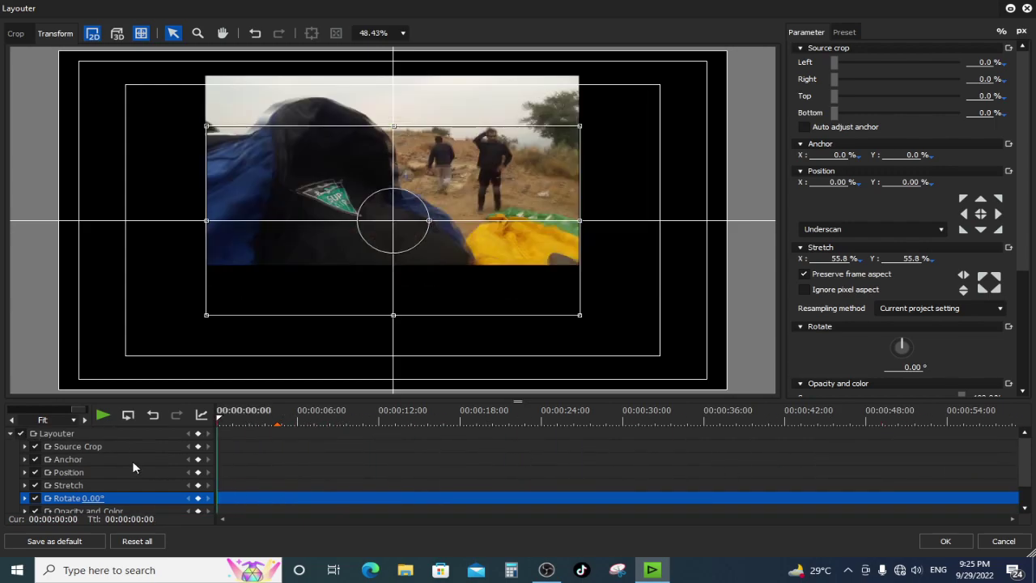
{"action": "left_click_drag", "start_coordinate": [48, 456], "coordinate": [2, 385]}
{"action": "key", "text": "space"}
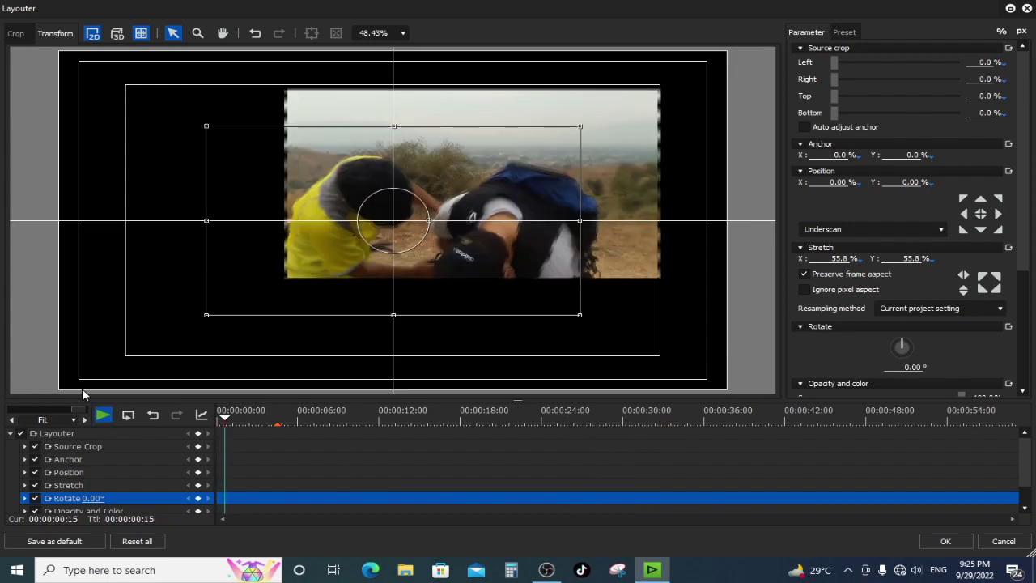
{"action": "left_click", "coordinate": [931, 541]}
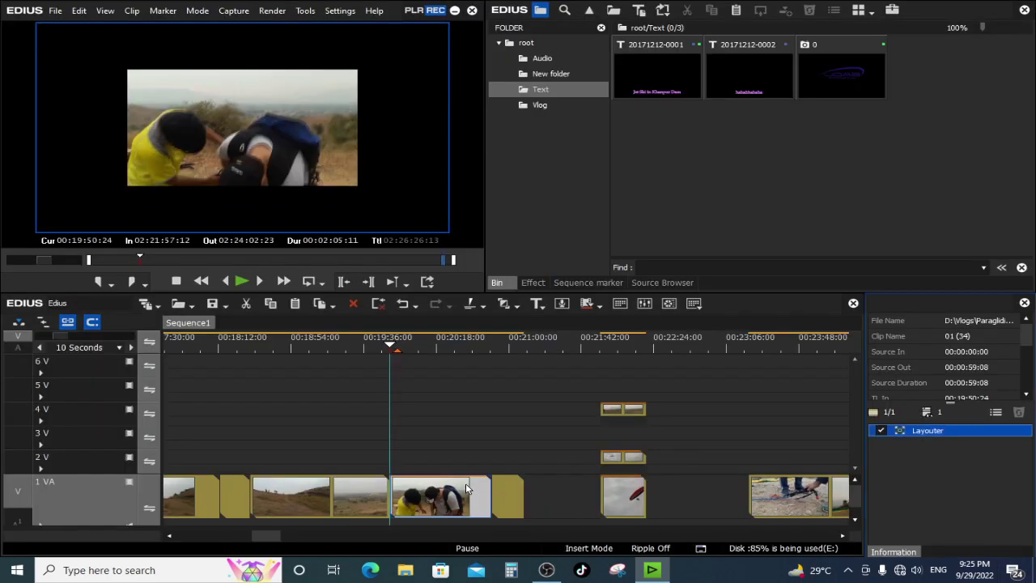
- Return to the clip's start in the sequence and reopen its Layouter
{"action": "mouse_move", "coordinate": [402, 360]}
{"action": "left_mouse_down"}
{"action": "mouse_move", "coordinate": [418, 348]}
{"action": "mouse_move", "coordinate": [475, 363]}
{"action": "mouse_move", "coordinate": [394, 376]}
{"action": "left_mouse_up"}
{"action": "left_click", "coordinate": [924, 429]}
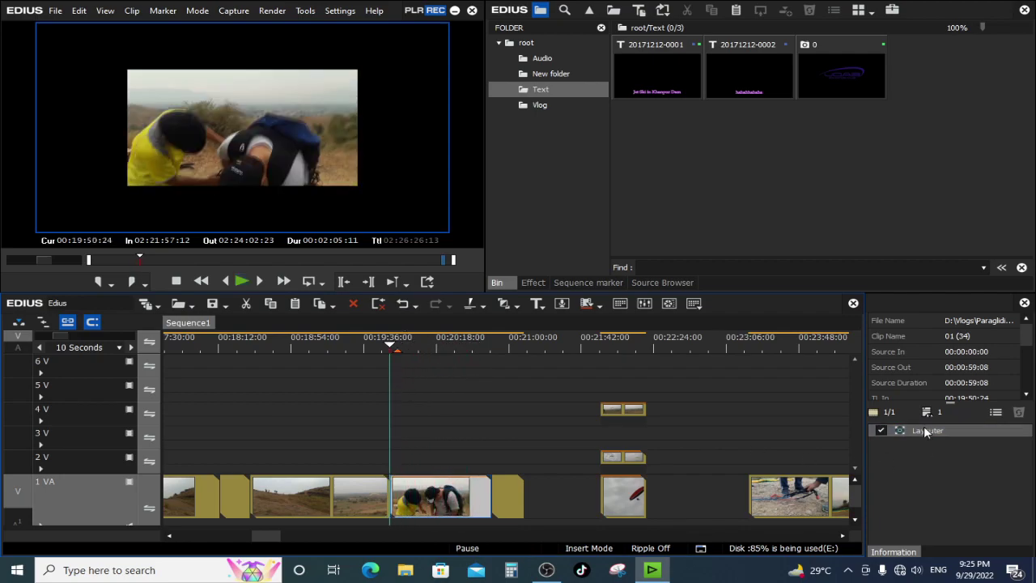
{"action": "double_click", "coordinate": [921, 430]}
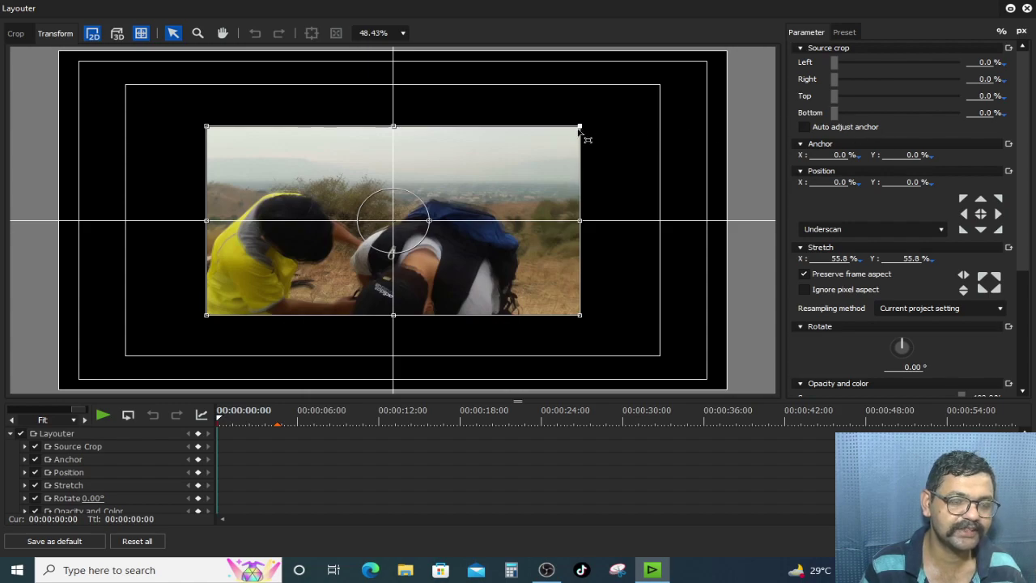
- Try moving the image to X 18.70 %, Y 1.50 % at the first frame and undo the move
{"action": "left_click_drag", "start_coordinate": [434, 144], "coordinate": [559, 149]}
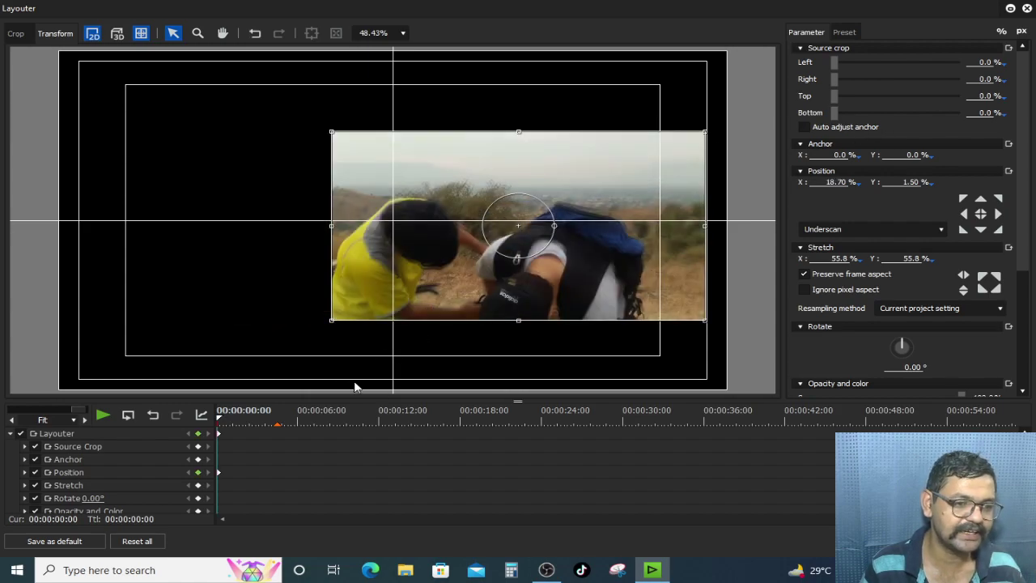
{"action": "left_click", "coordinate": [170, 408]}
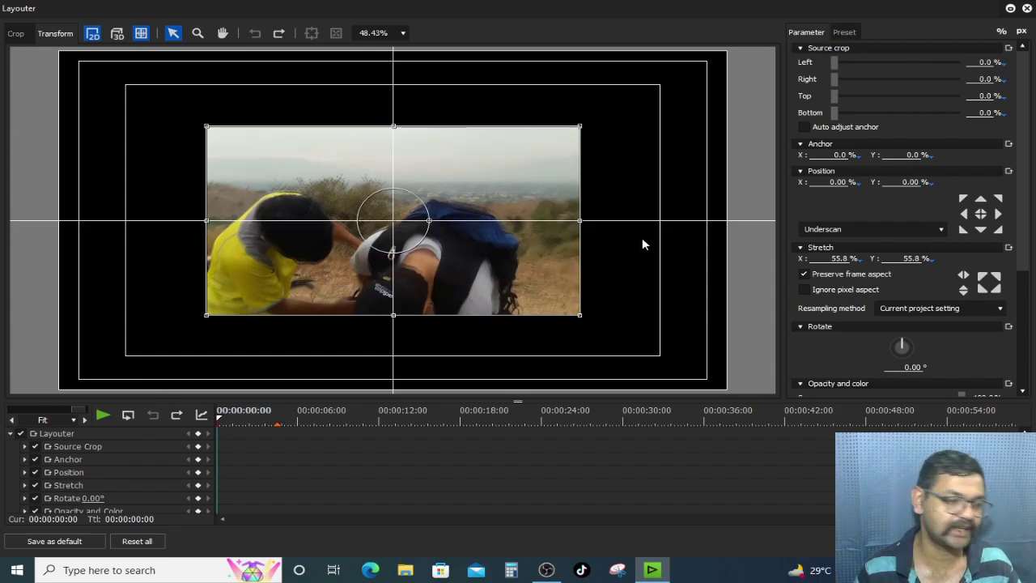
- With Layouter keyframing disabled, move the image outside the frame to X -79.30 %, Y -22.70 %, and re-enable keyframing
{"action": "left_click", "coordinate": [21, 435]}
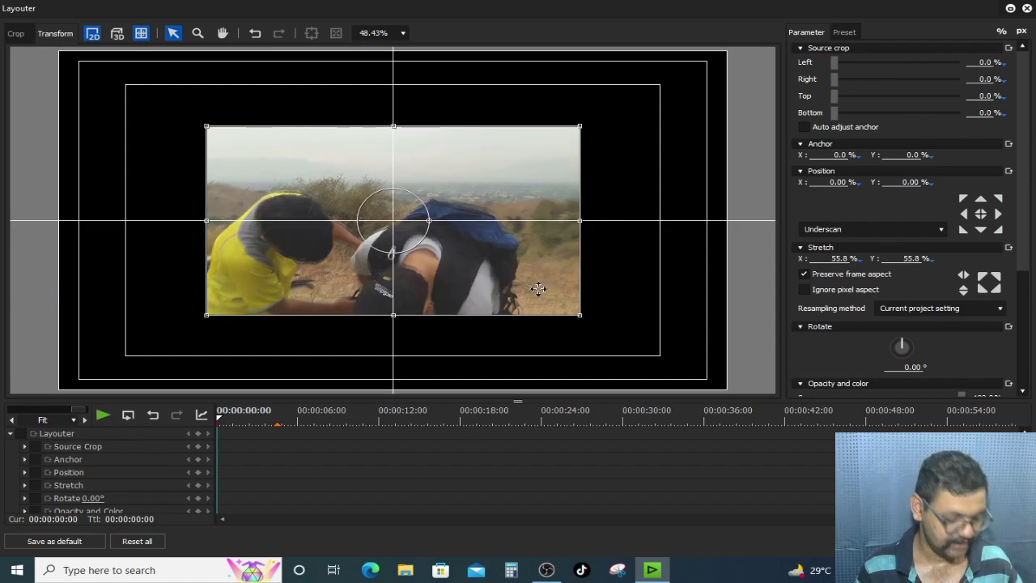
{"action": "scroll", "coordinate": [536, 271], "scroll_direction": "down", "scroll_amount": 3}
{"action": "scroll", "coordinate": [509, 264], "scroll_direction": "down", "scroll_amount": 3}
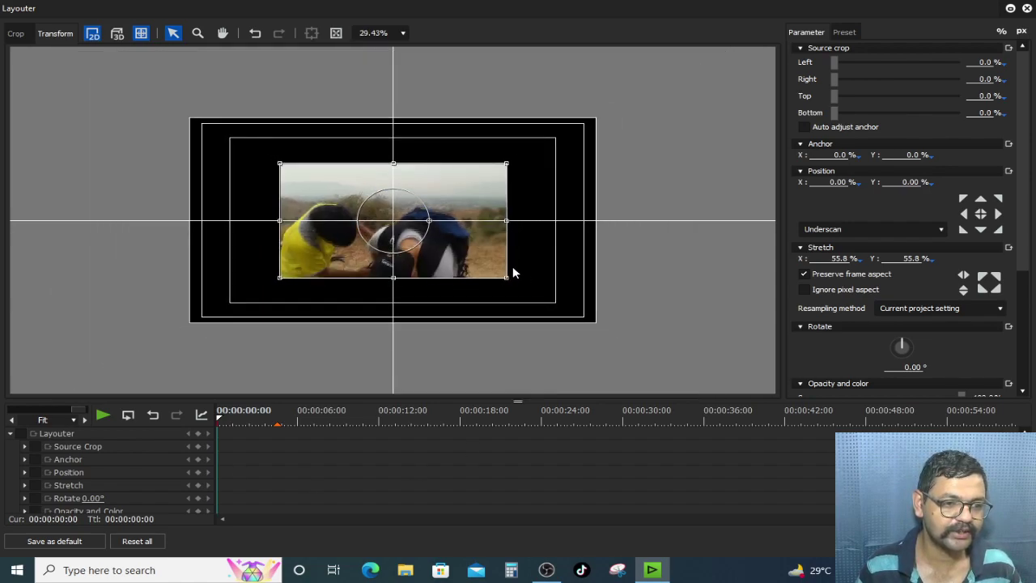
{"action": "left_click_drag", "start_coordinate": [444, 234], "coordinate": [219, 204]}
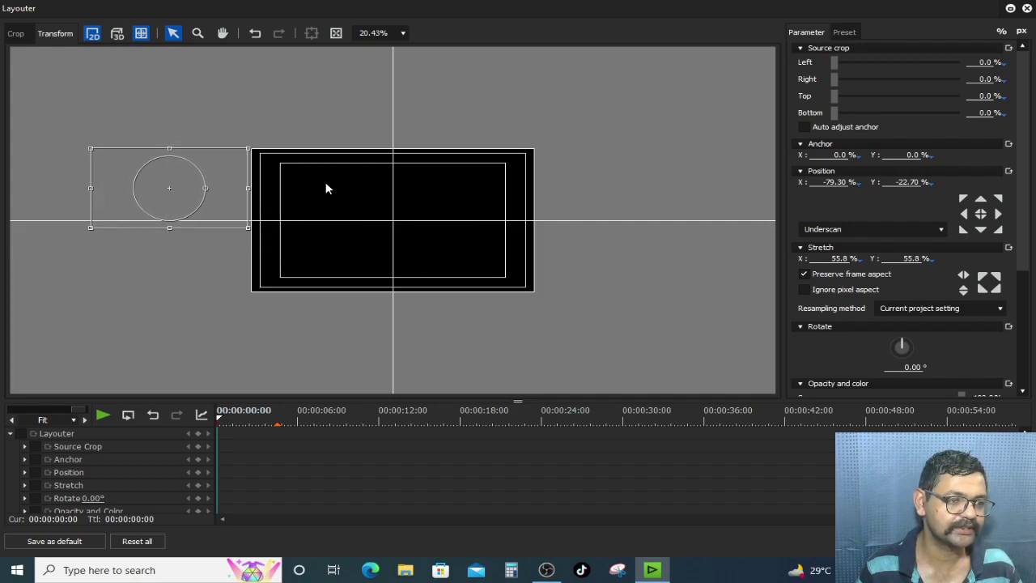
{"action": "left_click", "coordinate": [22, 433]}
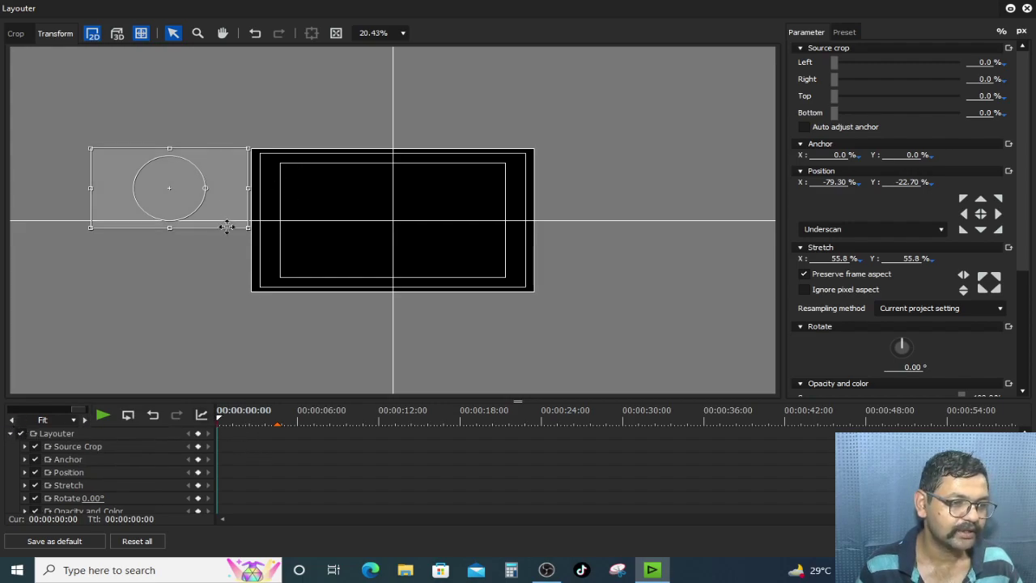
- Try animating the image to the frame's centre at 00:00:04:14 without a starting keyframe, and undo the move
{"action": "left_click_drag", "start_coordinate": [228, 423], "coordinate": [280, 463]}
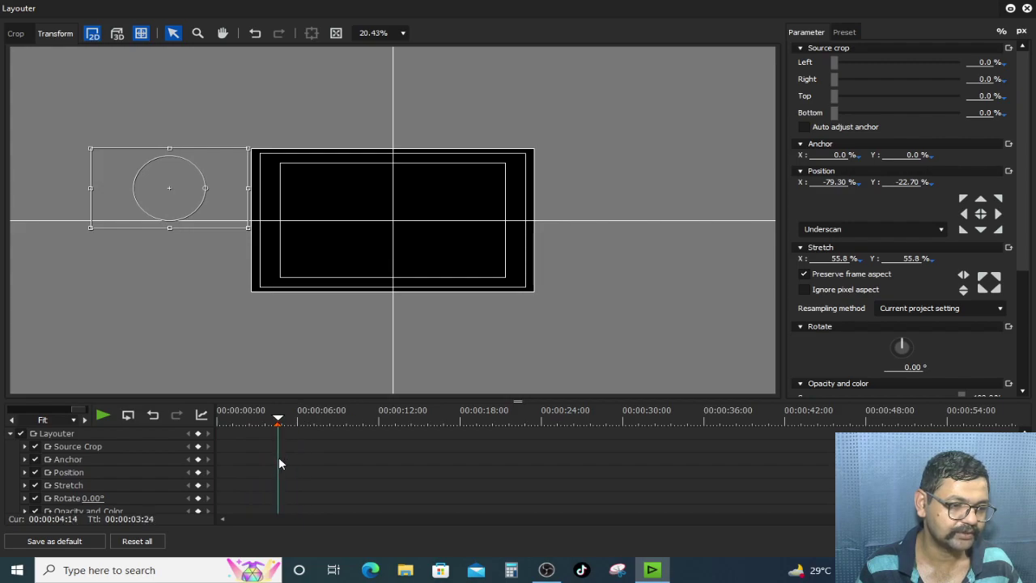
{"action": "left_click_drag", "start_coordinate": [175, 192], "coordinate": [397, 224]}
{"action": "left_click_drag", "start_coordinate": [280, 420], "coordinate": [218, 420]}
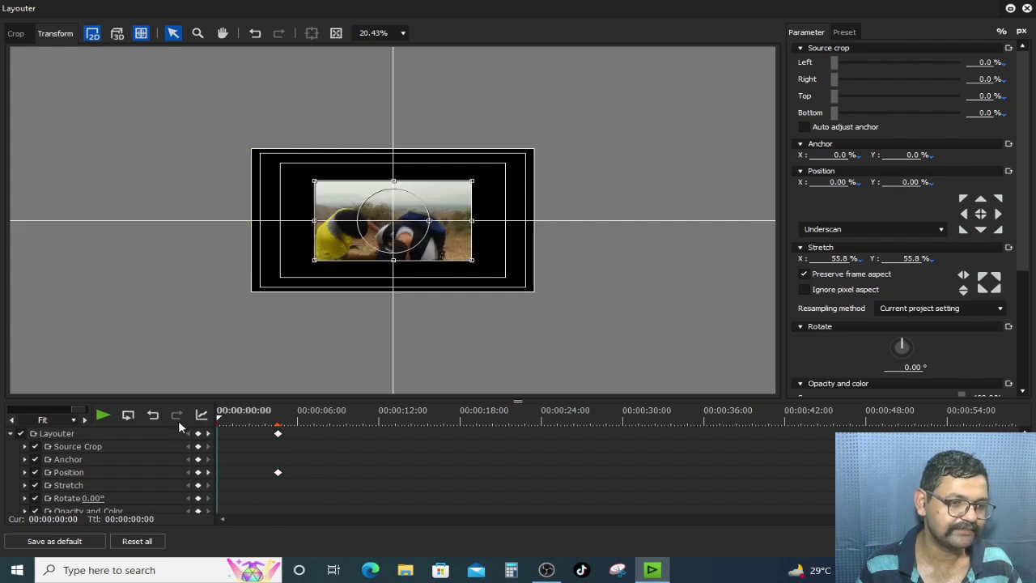
{"action": "key", "text": "ctrl+z"}
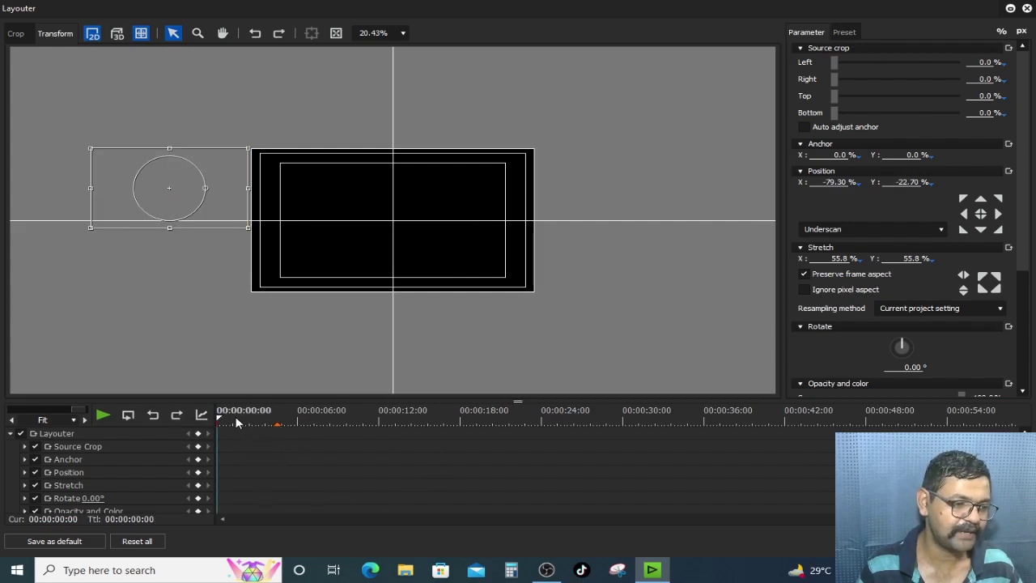
- Add a keyframe for all Layouter parameters at 00:00:00:00, and move the image to the frame's centre at 00:00:04:10
{"action": "left_click", "coordinate": [198, 433]}
{"action": "left_click_drag", "start_coordinate": [231, 420], "coordinate": [276, 441]}
{"action": "left_click_drag", "start_coordinate": [167, 194], "coordinate": [387, 225]}
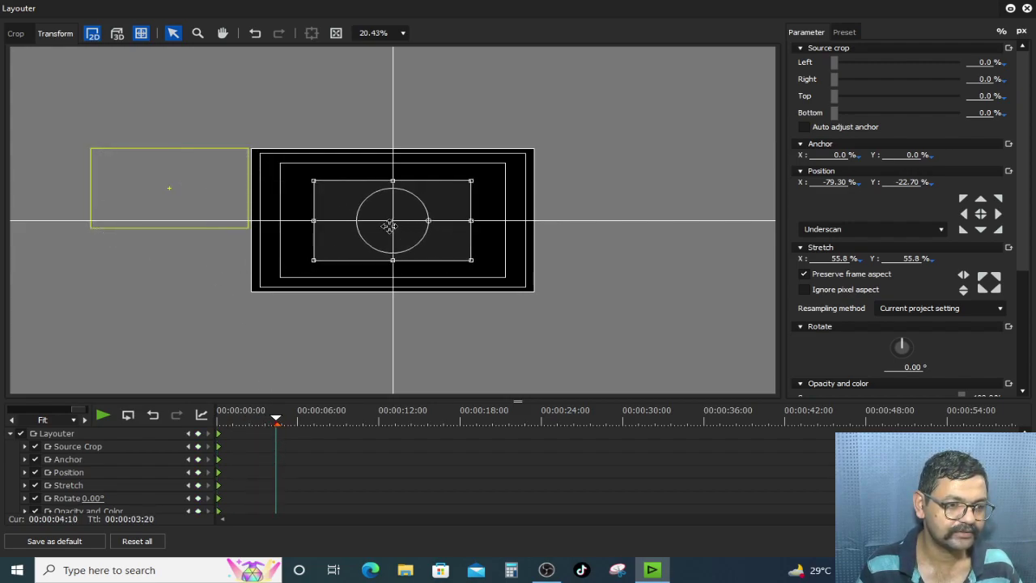
- Return to the clip's start, apply the layout and play the entrance motion full screen
{"action": "left_click_drag", "start_coordinate": [278, 419], "coordinate": [150, 420]}
{"action": "key", "text": "space"}
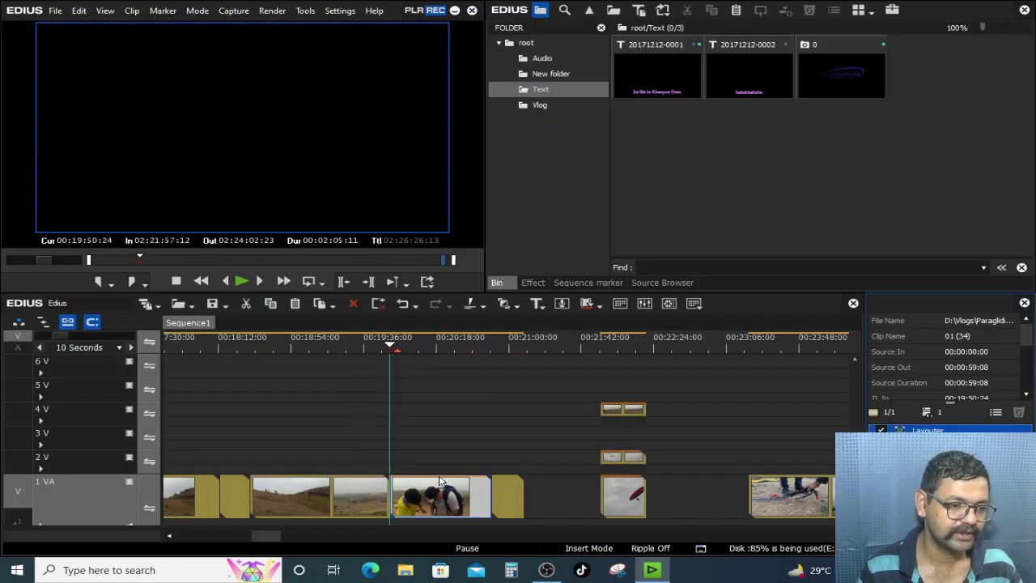
{"action": "double_click", "coordinate": [266, 178]}
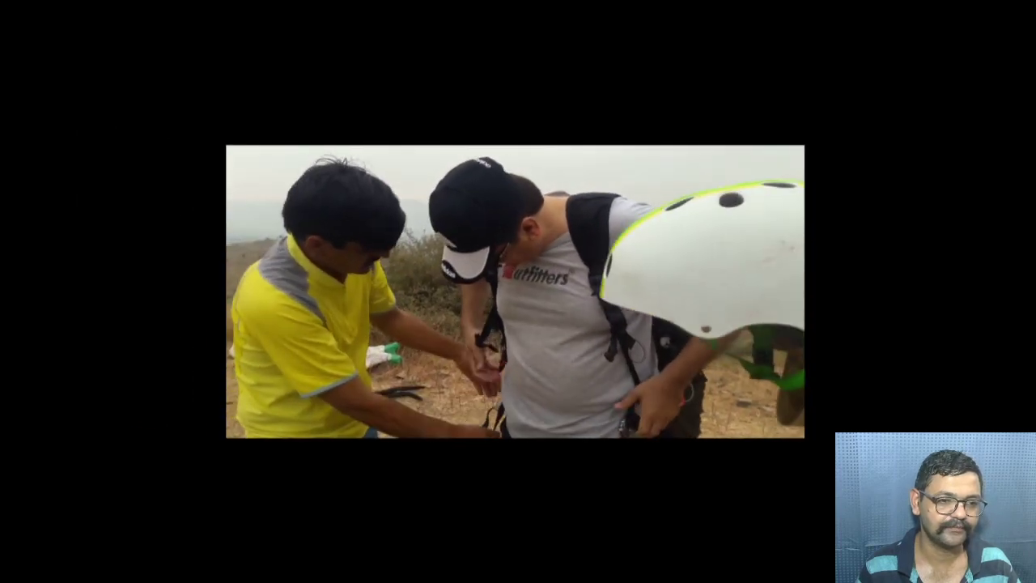
- Leave full-screen playback, reopen the clip's layout from its start, and add a keyframe for all Layouter parameters at 00:00:05:16
{"action": "key", "text": "Escape"}
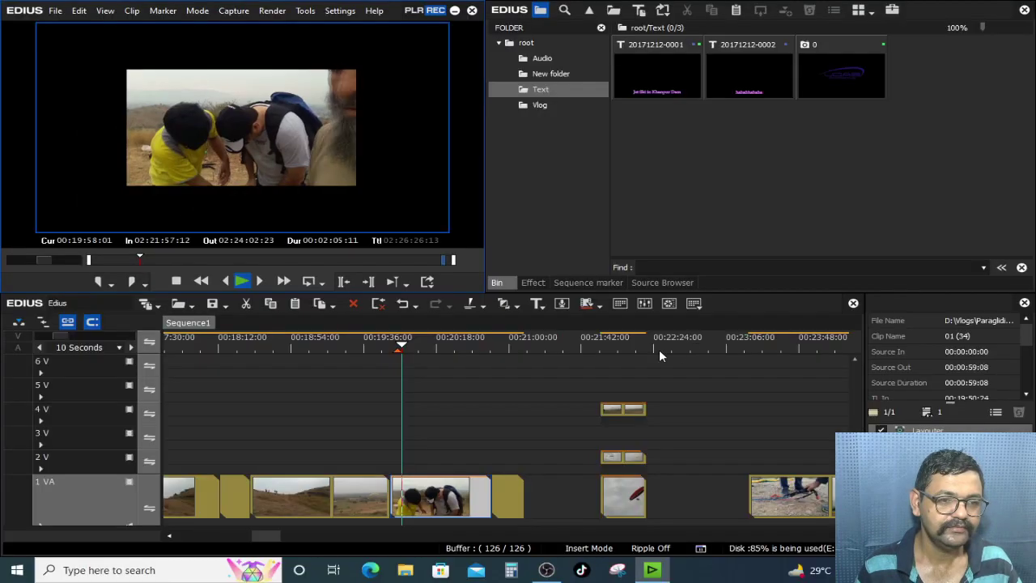
{"action": "mouse_move", "coordinate": [403, 349]}
{"action": "left_mouse_down"}
{"action": "mouse_move", "coordinate": [389, 349]}
{"action": "mouse_move", "coordinate": [411, 354]}
{"action": "mouse_move", "coordinate": [404, 360]}
{"action": "mouse_move", "coordinate": [389, 359]}
{"action": "left_mouse_up"}
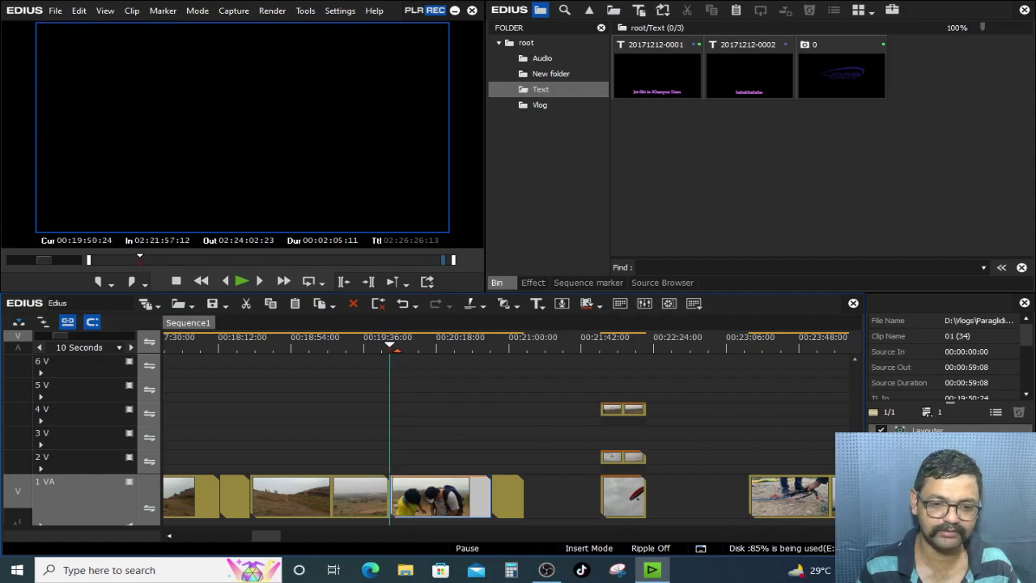
{"action": "key", "text": "F7"}
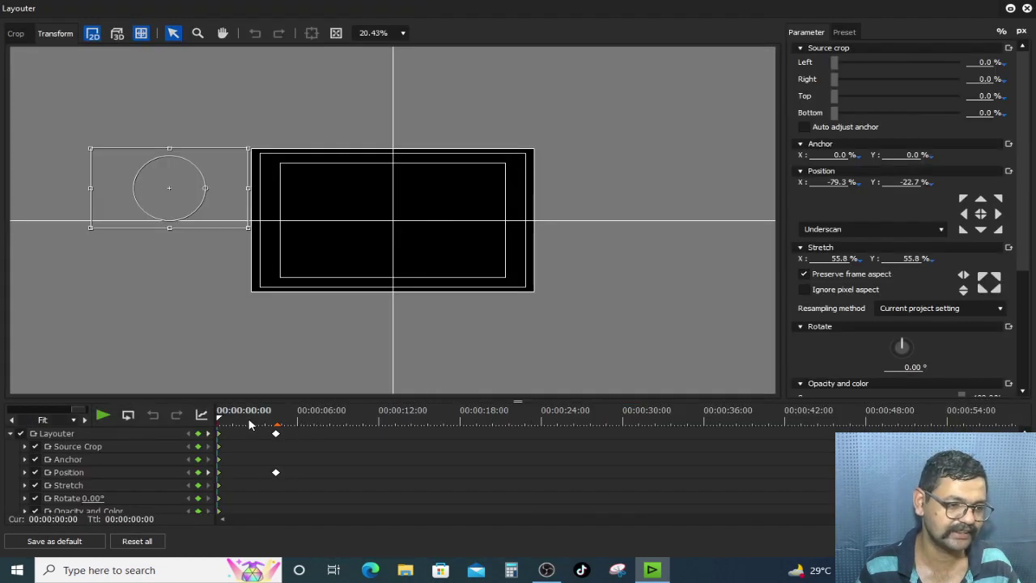
{"action": "left_click_drag", "start_coordinate": [261, 422], "coordinate": [293, 422]}
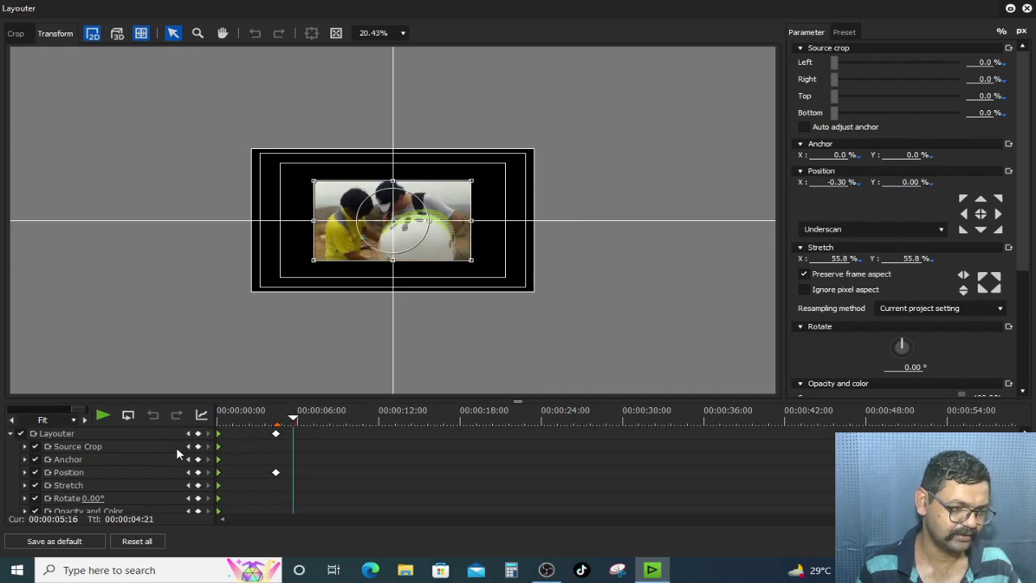
{"action": "left_click", "coordinate": [199, 435]}
- Enlarge the image to a stretch of 100 % at 00:00:07:15 and apply the layout
{"action": "left_click_drag", "start_coordinate": [294, 420], "coordinate": [319, 420]}
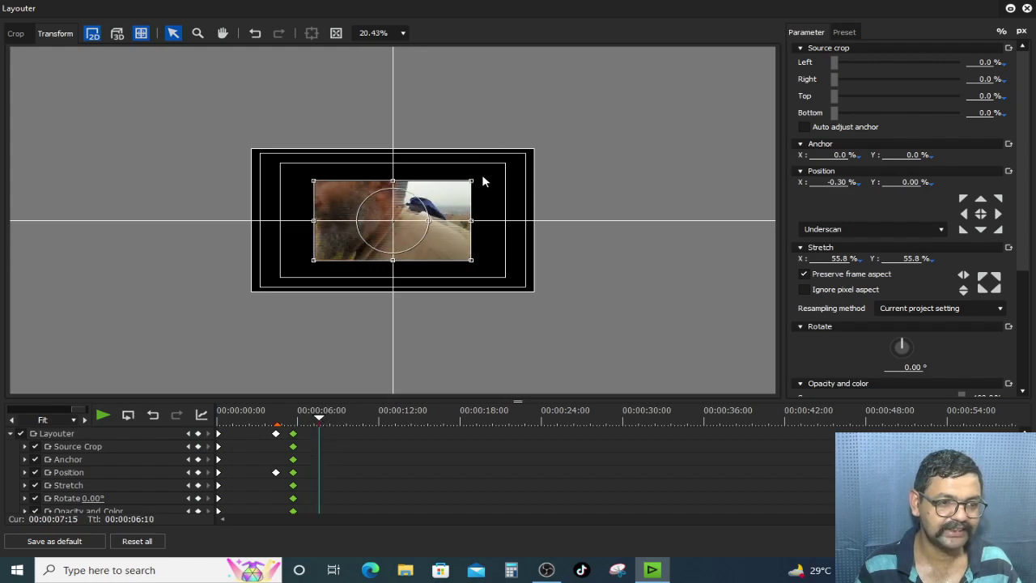
{"action": "left_click_drag", "start_coordinate": [473, 184], "coordinate": [550, 154]}
{"action": "left_click_drag", "start_coordinate": [552, 150], "coordinate": [553, 149]}
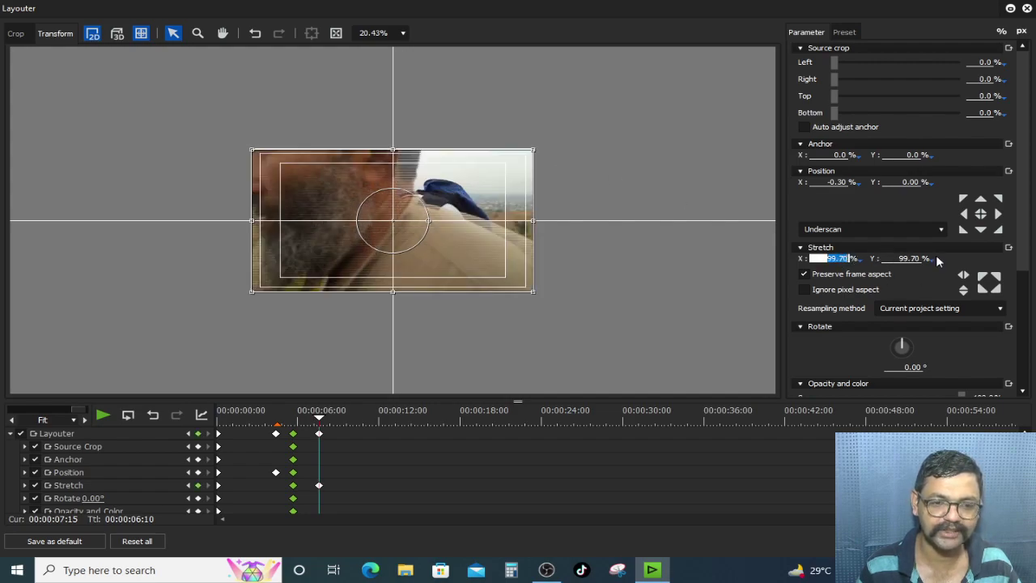
{"action": "type", "text": "10"}
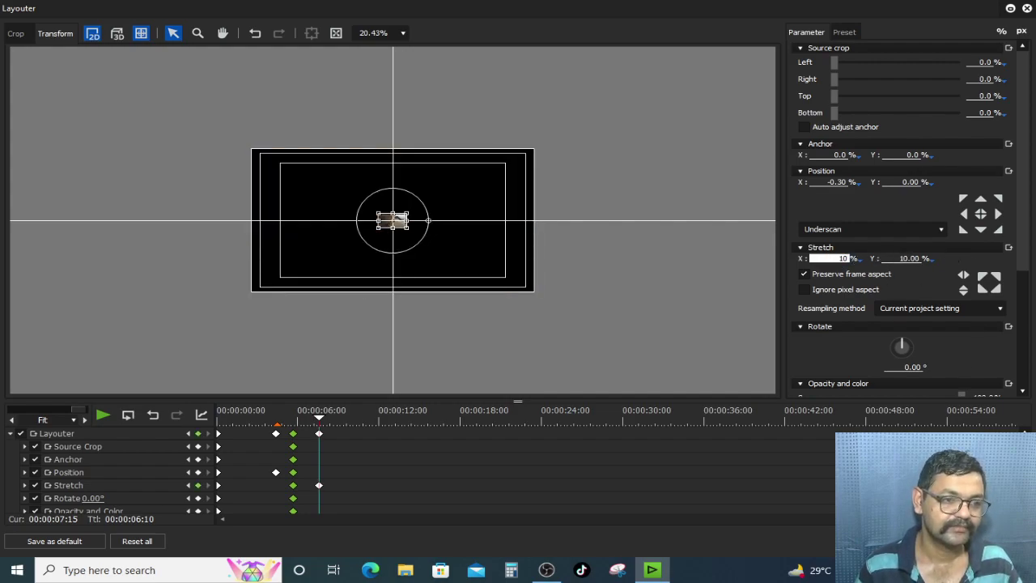
{"action": "type", "text": "0"}
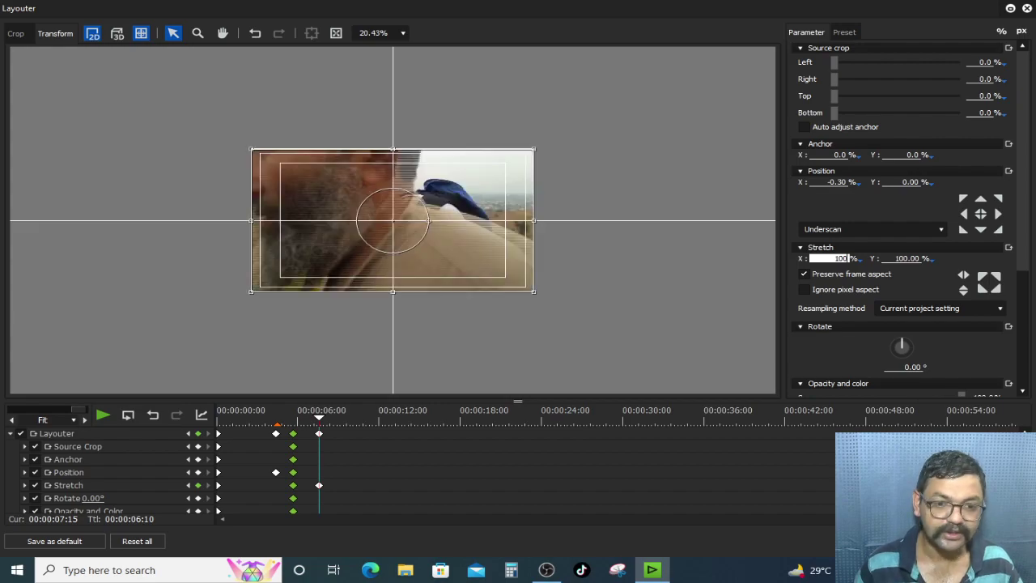
{"action": "key", "text": "Return"}
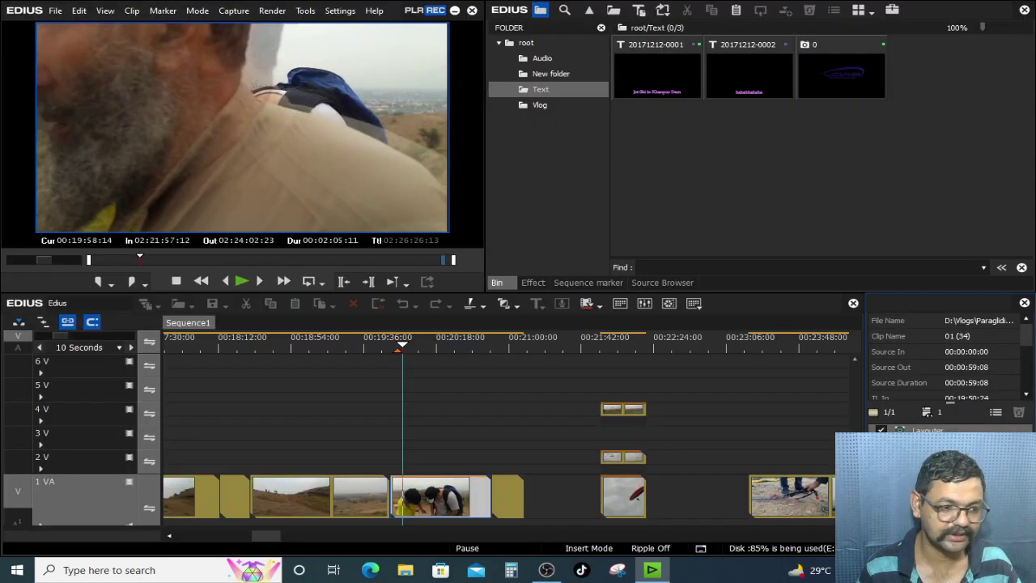
- Play the clip from its start full screen to review the entrance followed by the enlargement
{"action": "left_click", "coordinate": [387, 343]}
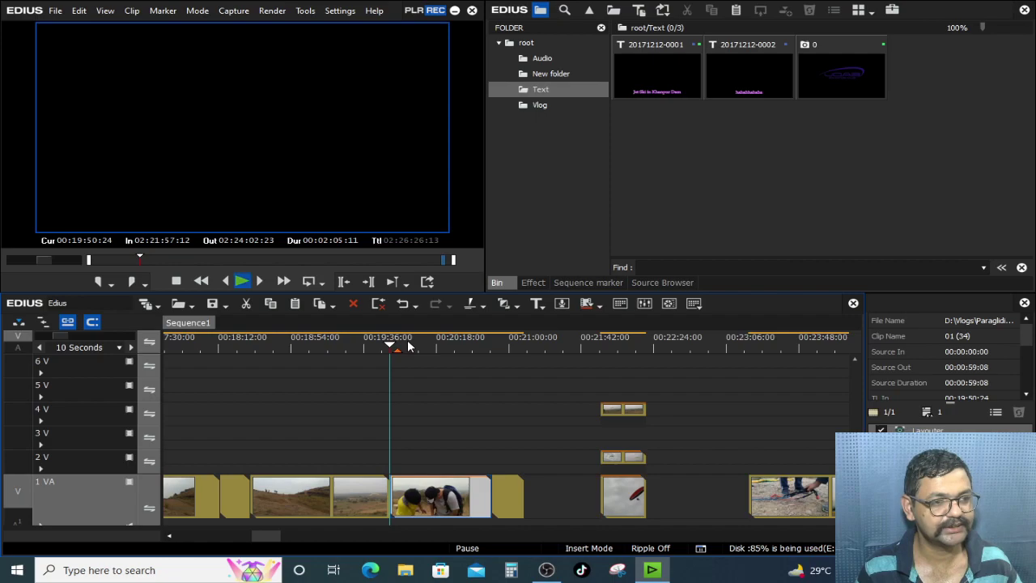
{"action": "key", "text": "space"}
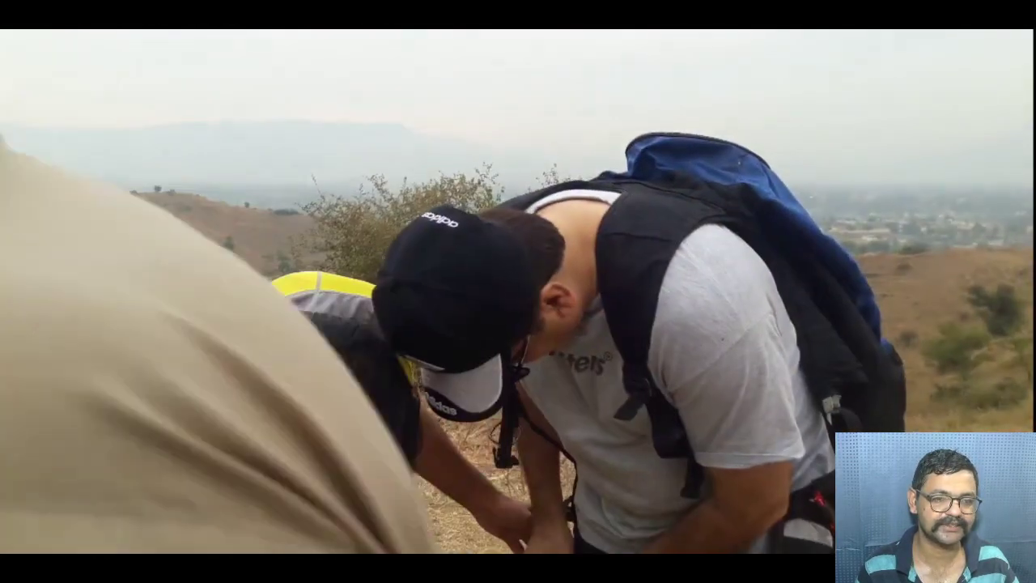
{"action": "key", "text": "Escape"}
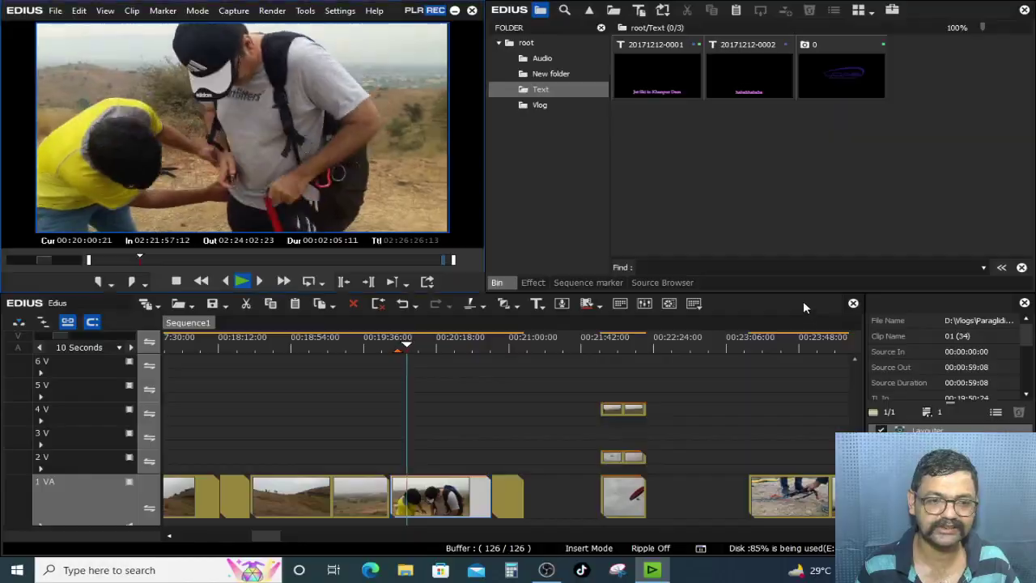
- Add a keyframe for all Layouter parameters at 00:00:08:19, and shrink the image to a stretch of 65.30 % at 00:00:11:17
{"action": "left_click", "coordinate": [397, 340]}
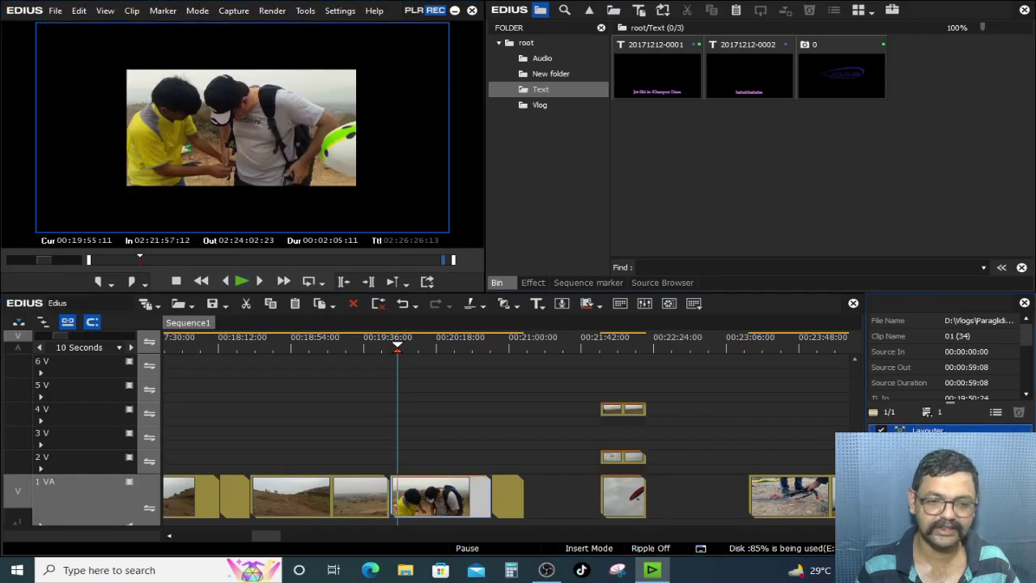
{"action": "key", "text": "F7"}
{"action": "left_click_drag", "start_coordinate": [315, 419], "coordinate": [361, 426]}
{"action": "left_click", "coordinate": [199, 434]}
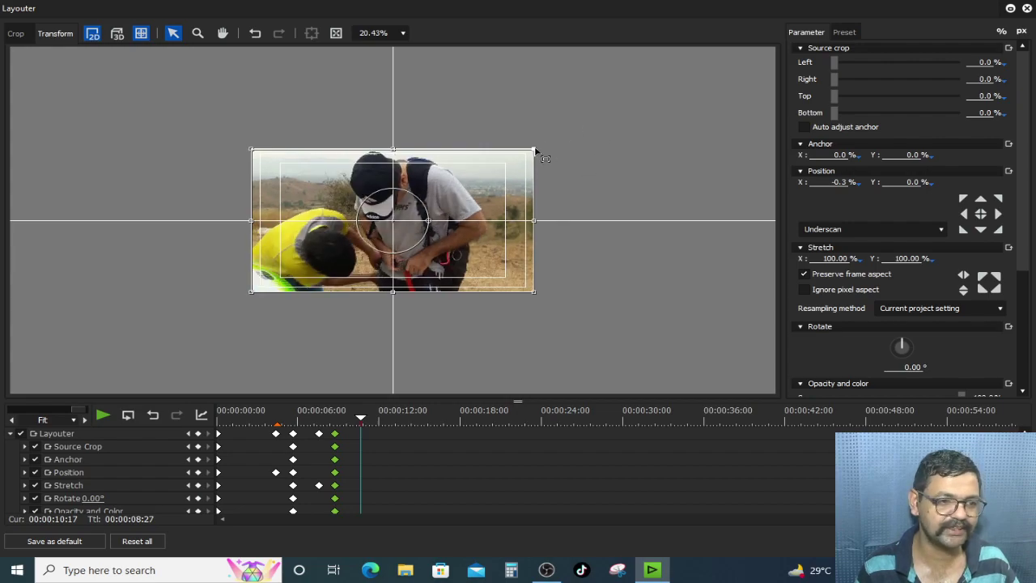
{"action": "left_click_drag", "start_coordinate": [363, 420], "coordinate": [339, 417]}
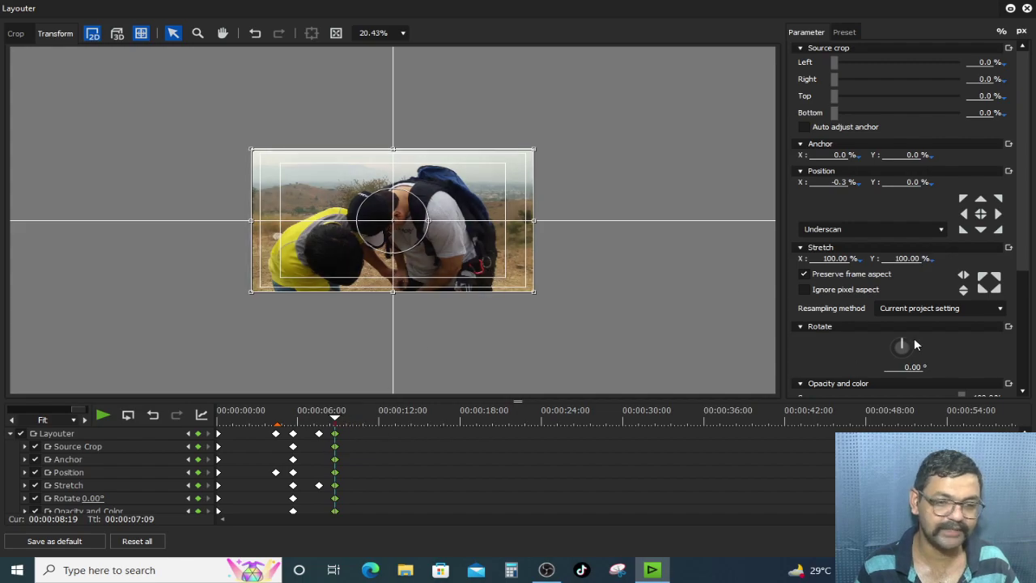
{"action": "left_click_drag", "start_coordinate": [366, 431], "coordinate": [374, 434]}
{"action": "left_click_drag", "start_coordinate": [537, 150], "coordinate": [514, 178]}
- Enable a soft edge of 150.9 px on the image at 00:00:11:17 and apply the layout
{"action": "left_click_drag", "start_coordinate": [1021, 226], "coordinate": [1028, 356]}
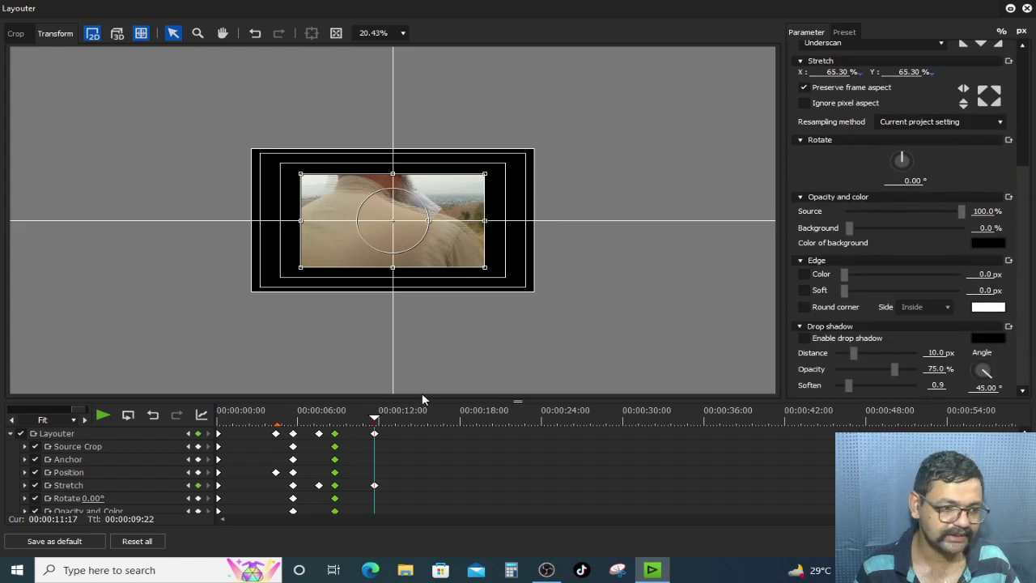
{"action": "left_click_drag", "start_coordinate": [380, 417], "coordinate": [335, 416]}
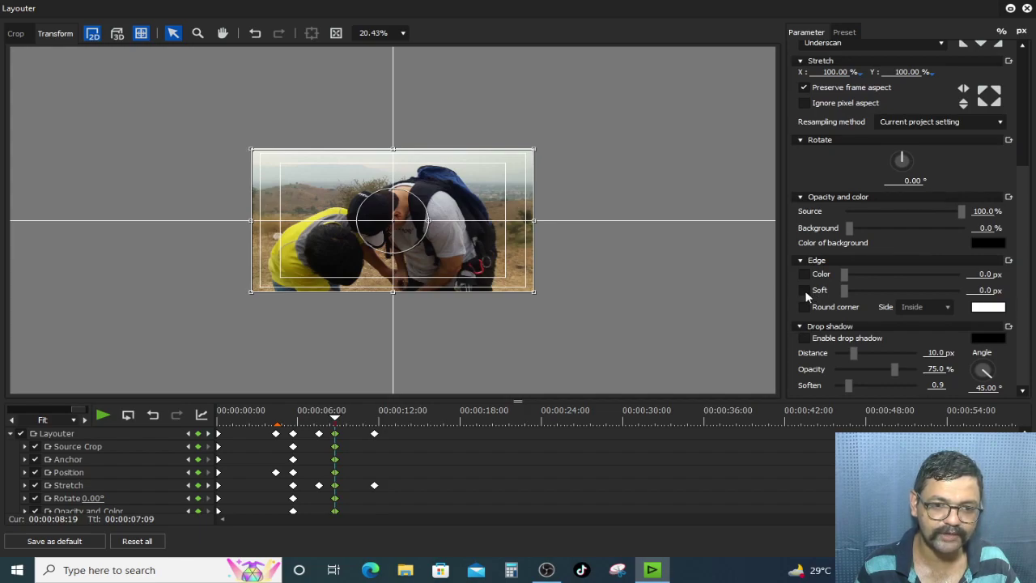
{"action": "left_click_drag", "start_coordinate": [336, 418], "coordinate": [374, 417]}
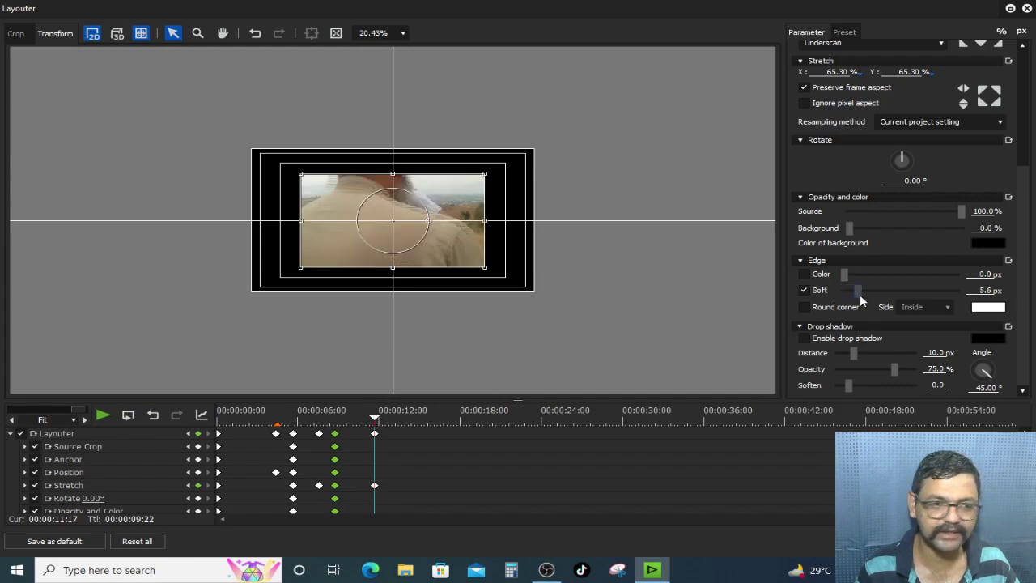
{"action": "left_click_drag", "start_coordinate": [867, 296], "coordinate": [896, 299]}
{"action": "left_click_drag", "start_coordinate": [386, 418], "coordinate": [397, 418]}
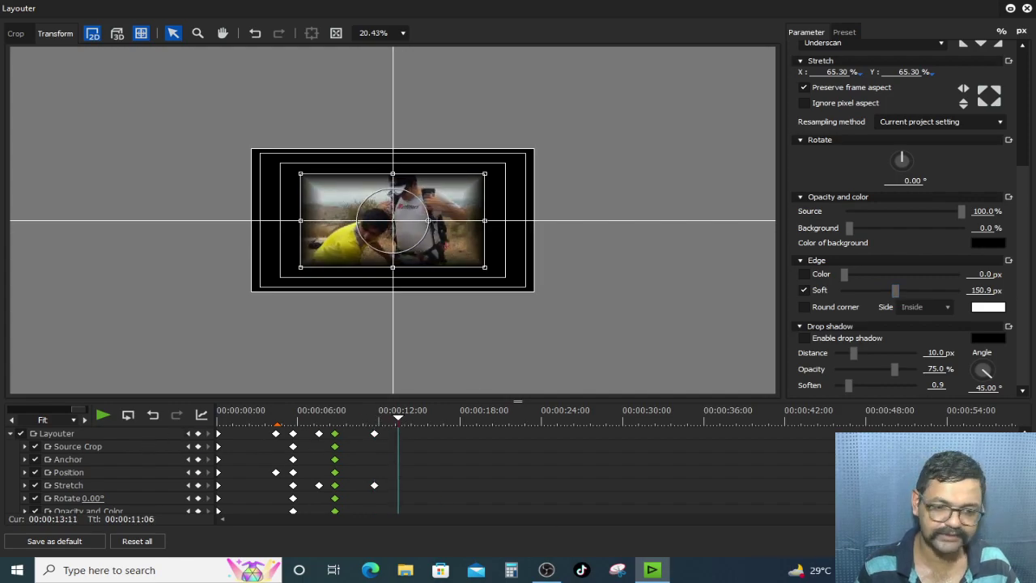
{"action": "left_click", "coordinate": [946, 540]}
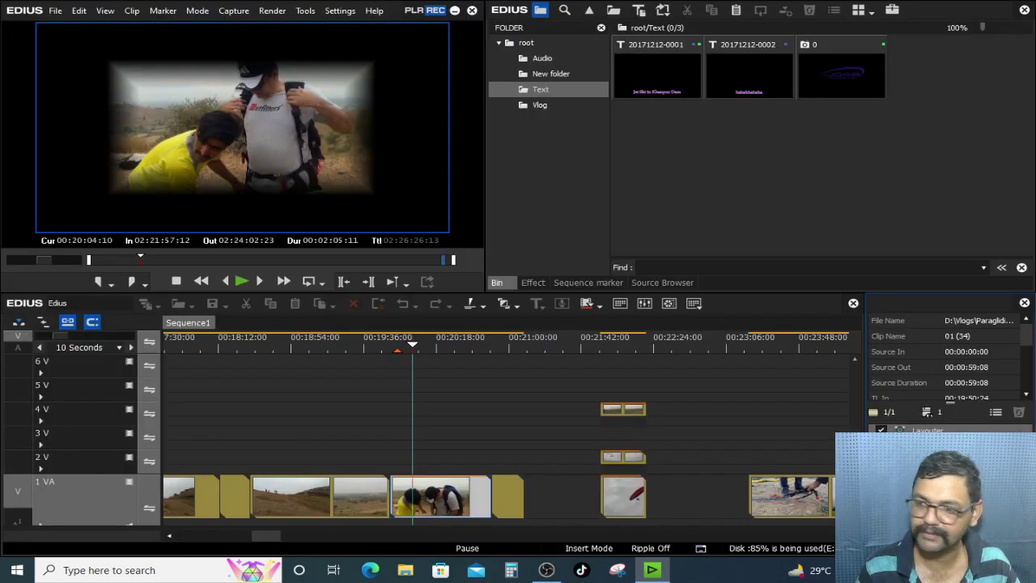
- Play the clip full screen from its start to review the scale-down and the soft edge
{"action": "left_click", "coordinate": [393, 347]}
{"action": "double_click", "coordinate": [353, 209]}
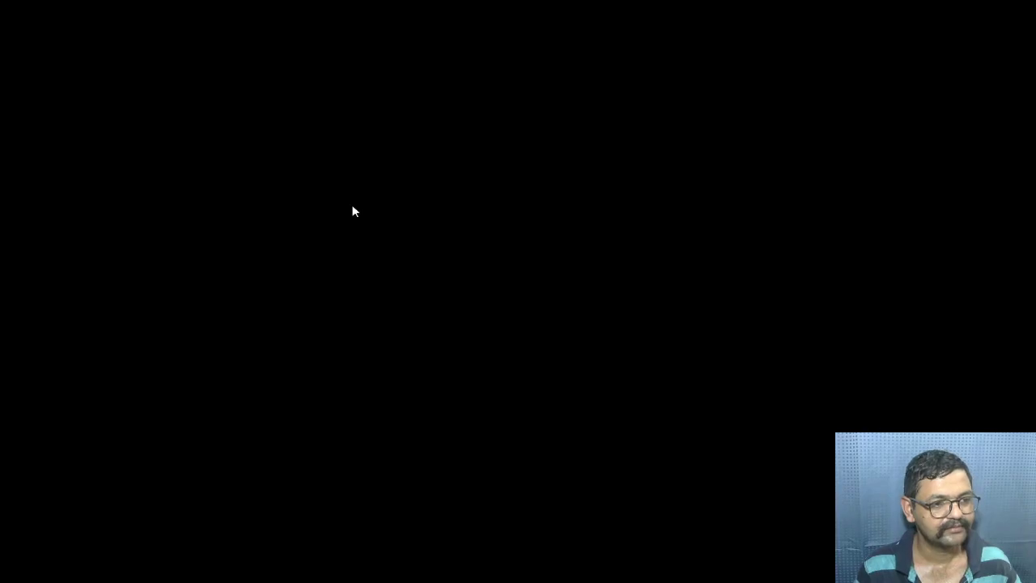
{"action": "key", "text": "space"}
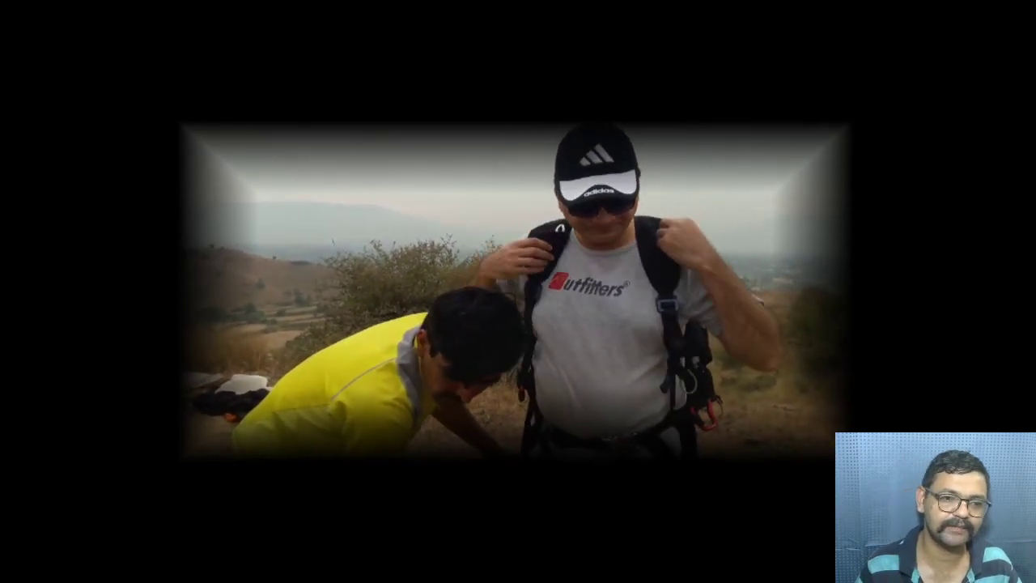
{"action": "double_click", "coordinate": [692, 267]}
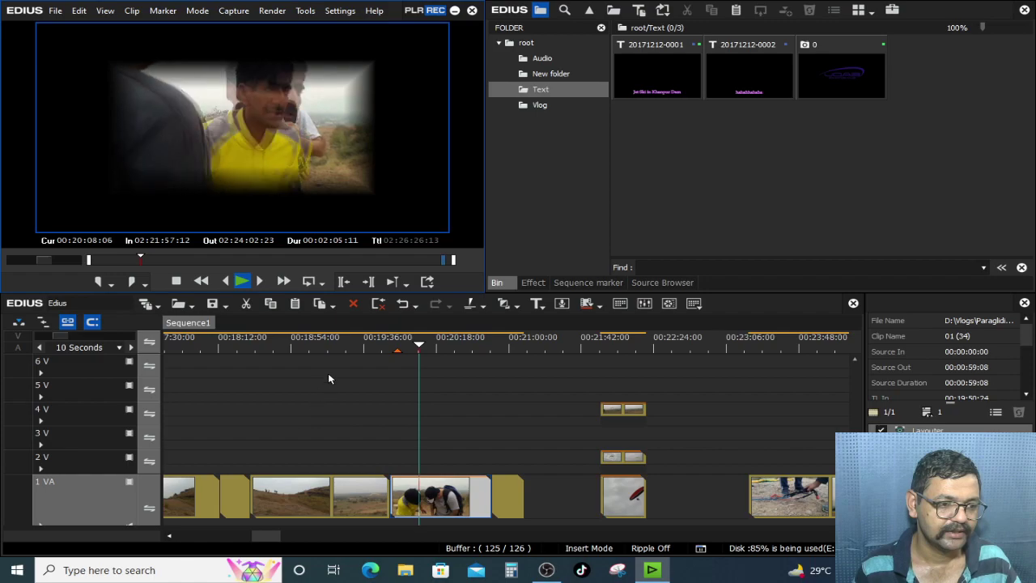
- Reopen the clip's layout and add a keyframe for all Layouter parameters about two seconds after the shrink keyframe at 00:00:11:17
{"action": "left_click", "coordinate": [390, 348]}
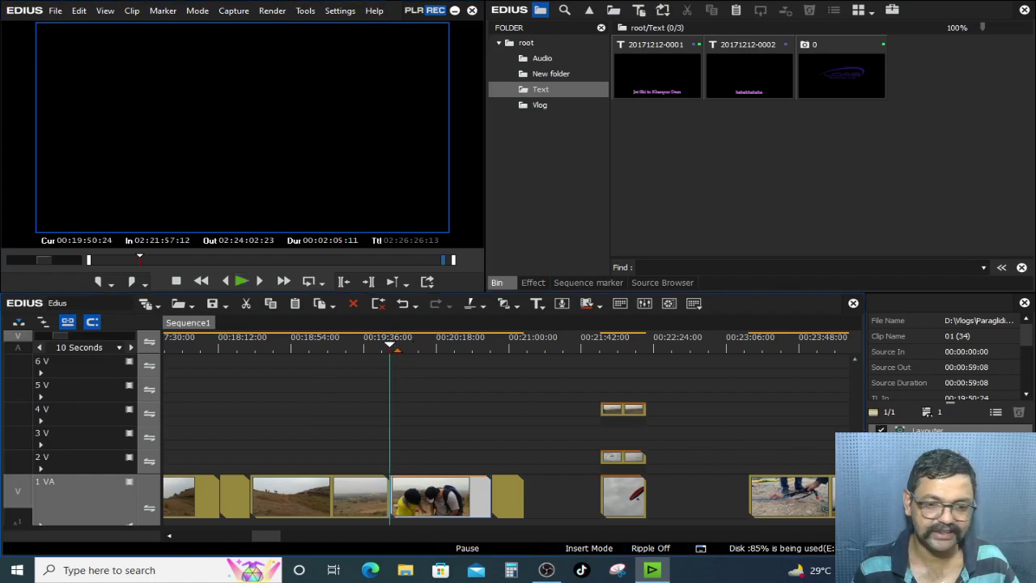
{"action": "key", "text": "F7"}
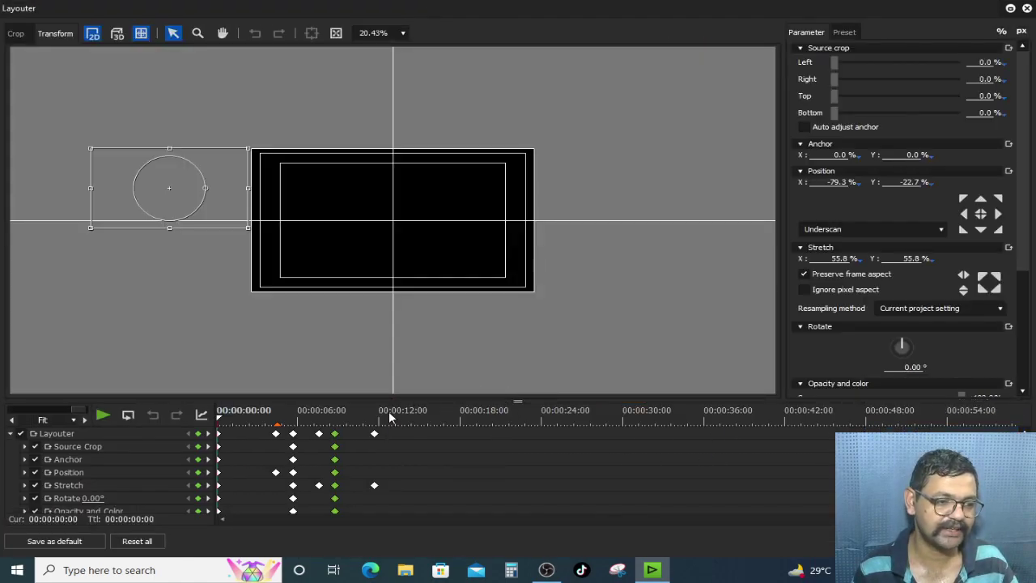
{"action": "left_click", "coordinate": [392, 415]}
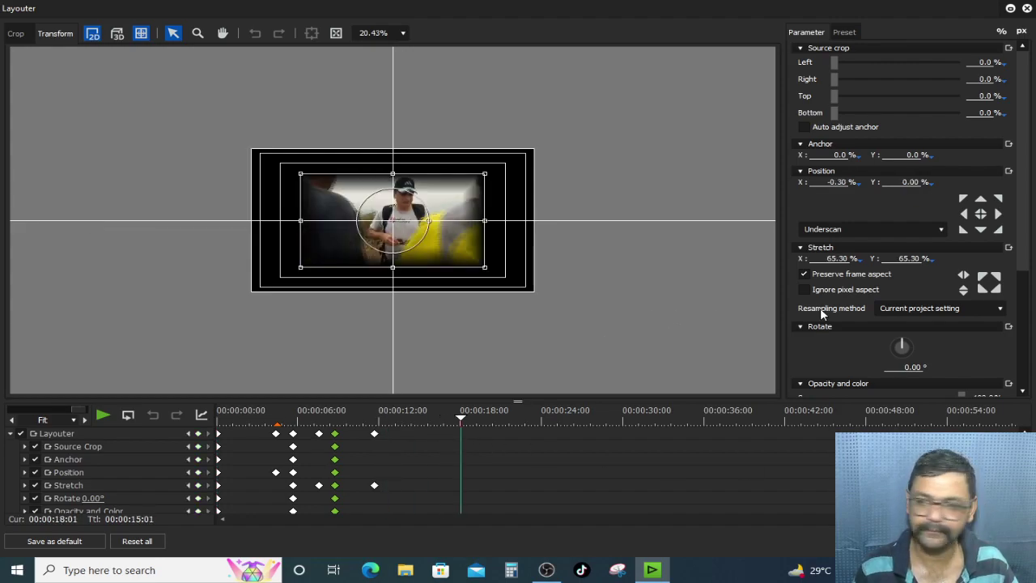
{"action": "left_click_drag", "start_coordinate": [481, 416], "coordinate": [391, 417]}
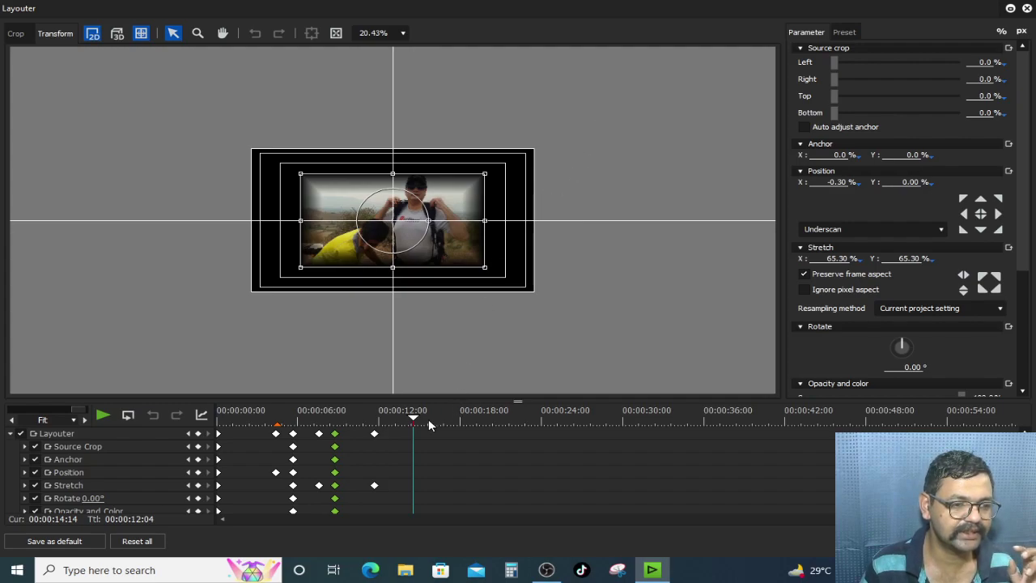
- Rotate the image counterclockwise at about 00:00:16:03 and apply the layout
{"action": "left_click_drag", "start_coordinate": [405, 421], "coordinate": [433, 418]}
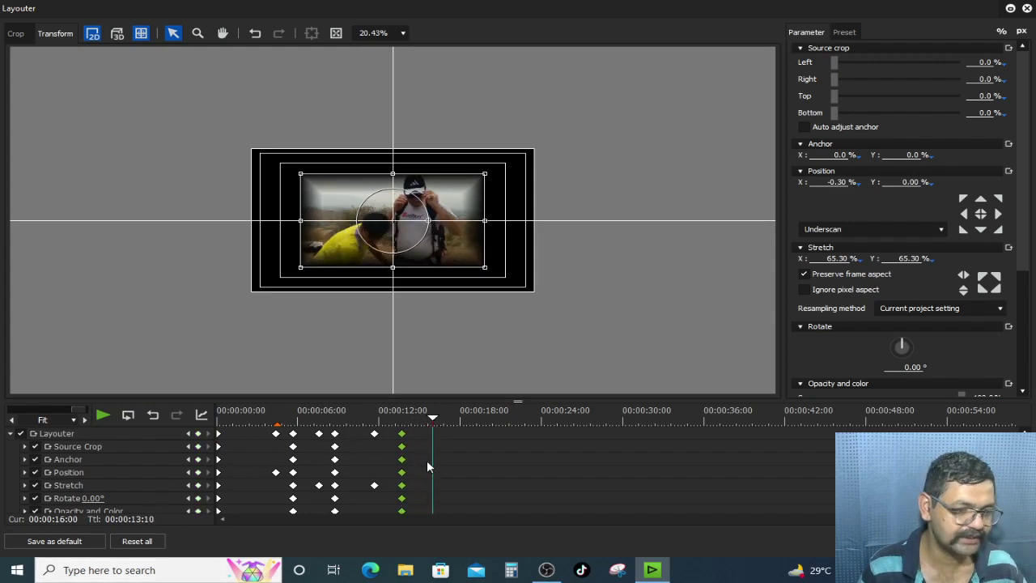
{"action": "scroll", "coordinate": [113, 469], "scroll_direction": "down", "scroll_amount": 2}
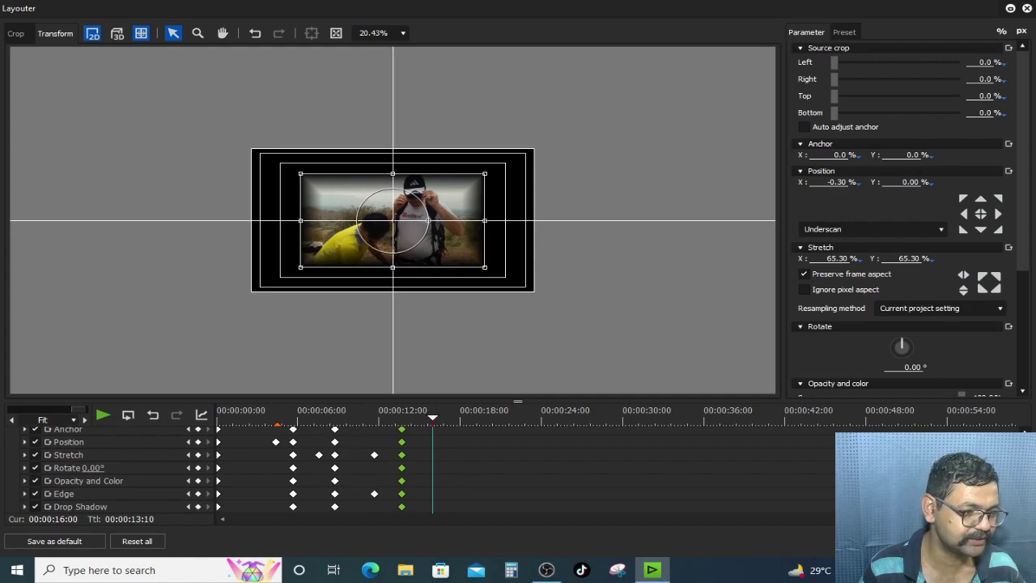
{"action": "scroll", "coordinate": [661, 439], "scroll_direction": "up", "scroll_amount": 2}
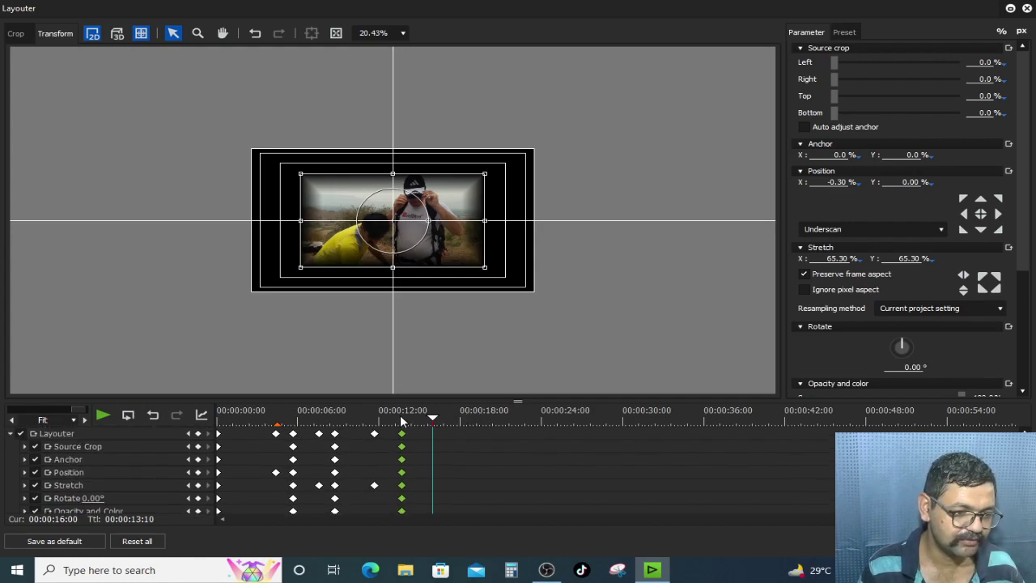
{"action": "mouse_move", "coordinate": [430, 417]}
{"action": "left_mouse_down"}
{"action": "mouse_move", "coordinate": [406, 417]}
{"action": "mouse_move", "coordinate": [440, 420]}
{"action": "left_mouse_up"}
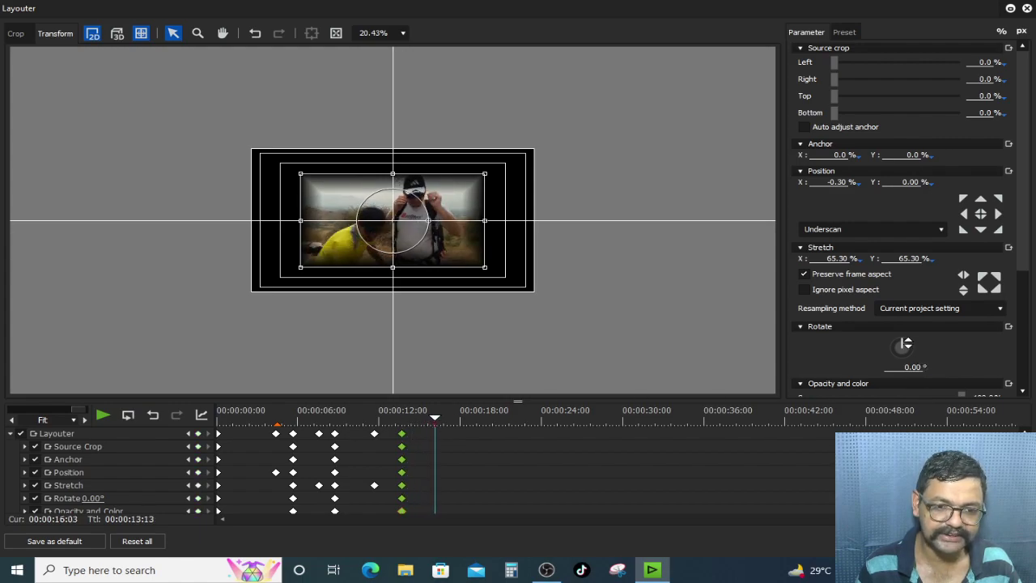
{"action": "left_click_drag", "start_coordinate": [907, 346], "coordinate": [851, 365]}
{"action": "mouse_move", "coordinate": [422, 420]}
{"action": "left_mouse_down"}
{"action": "mouse_move", "coordinate": [376, 419]}
{"action": "mouse_move", "coordinate": [488, 431]}
{"action": "mouse_move", "coordinate": [430, 421]}
{"action": "left_mouse_up"}
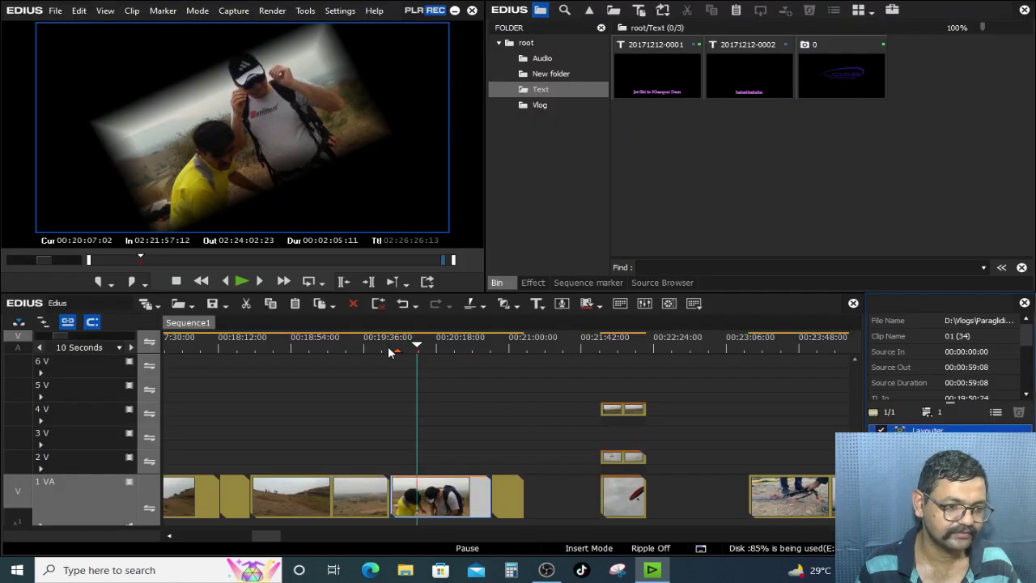
- Play the clip from 00:19:55:11 and view it full screen to review the rotation
{"action": "mouse_move", "coordinate": [390, 351]}
{"action": "left_mouse_down"}
{"action": "mouse_move", "coordinate": [417, 351]}
{"action": "mouse_move", "coordinate": [397, 351]}
{"action": "left_mouse_up"}
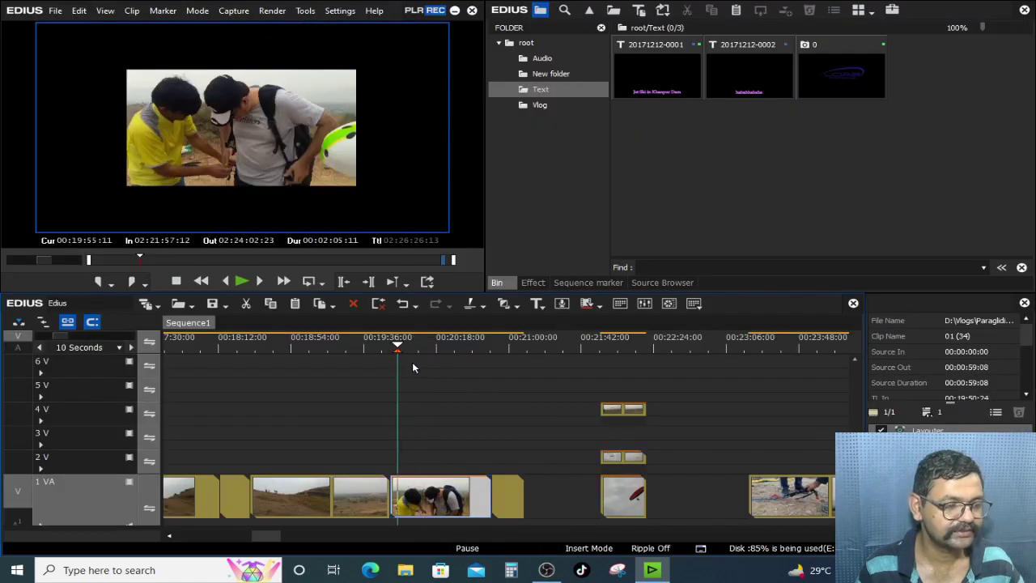
{"action": "key", "text": "space"}
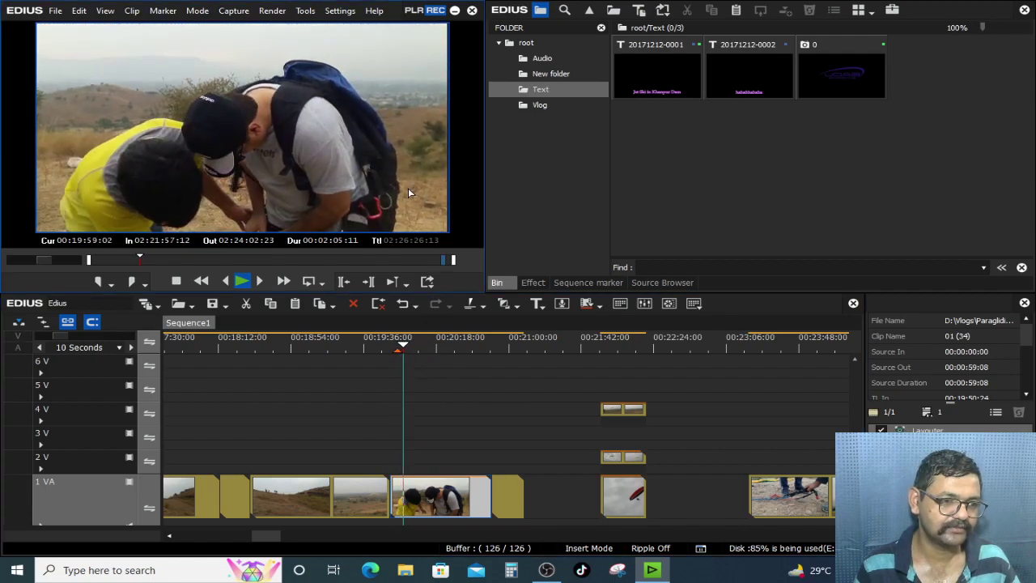
{"action": "double_click", "coordinate": [407, 189]}
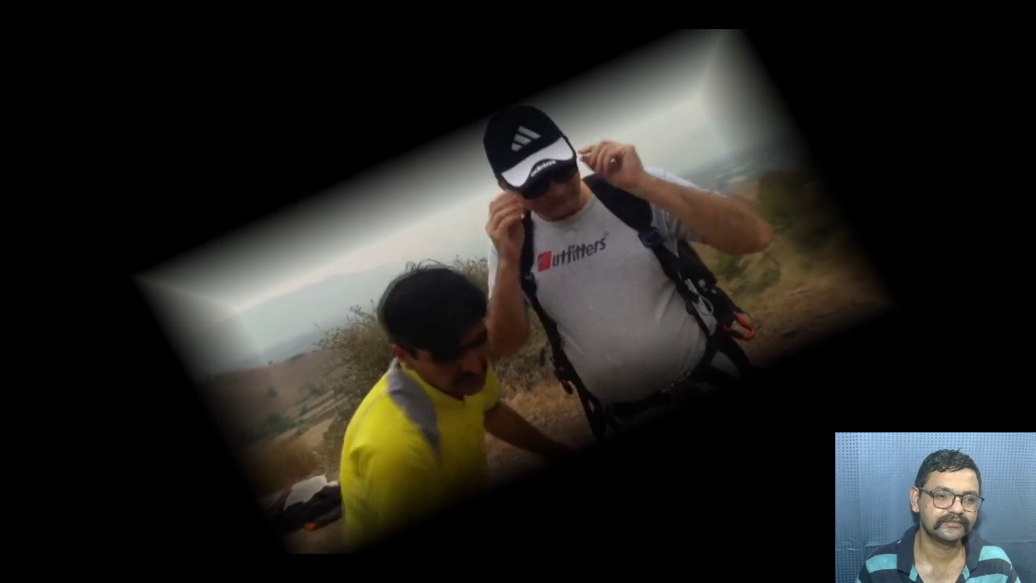
- Leave the full-screen review, reopen the clip's layout and set the rotation to 0° at 00:00:17:07
{"action": "double_click", "coordinate": [678, 330]}
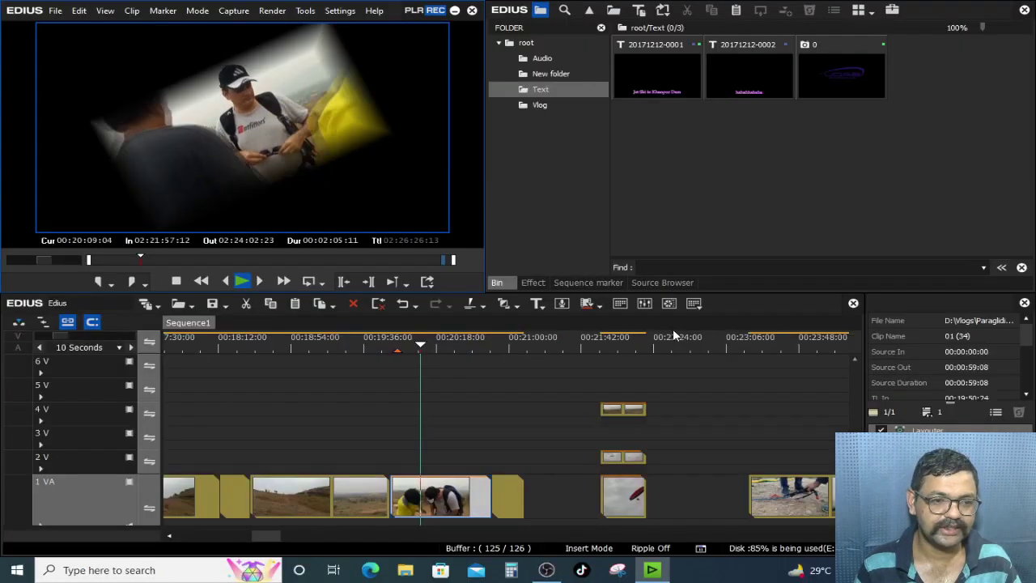
{"action": "left_click", "coordinate": [400, 348]}
{"action": "left_click", "coordinate": [927, 431]}
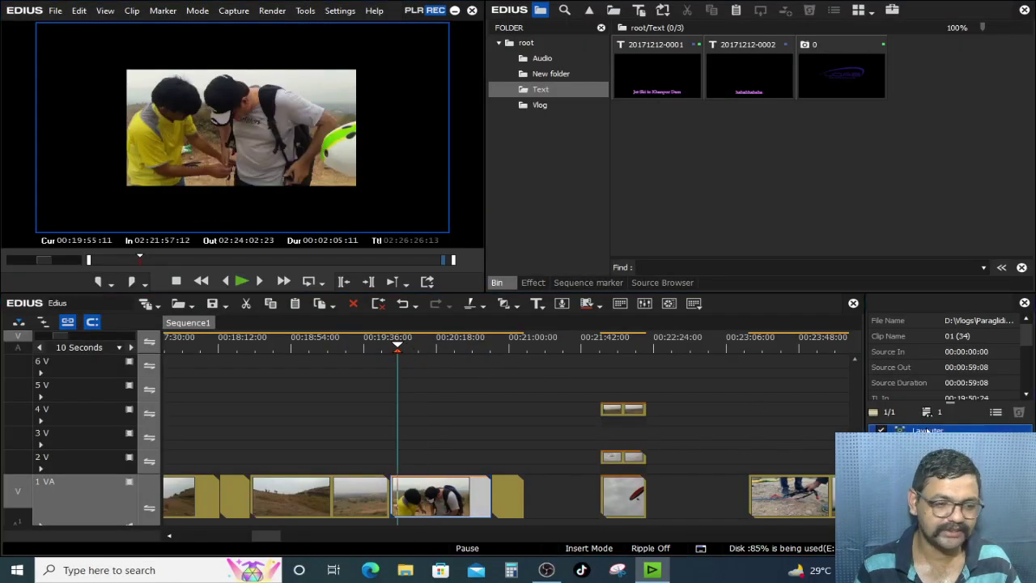
{"action": "key", "text": "F7"}
{"action": "mouse_move", "coordinate": [442, 420]}
{"action": "left_mouse_down"}
{"action": "mouse_move", "coordinate": [474, 421]}
{"action": "mouse_move", "coordinate": [435, 421]}
{"action": "left_mouse_up"}
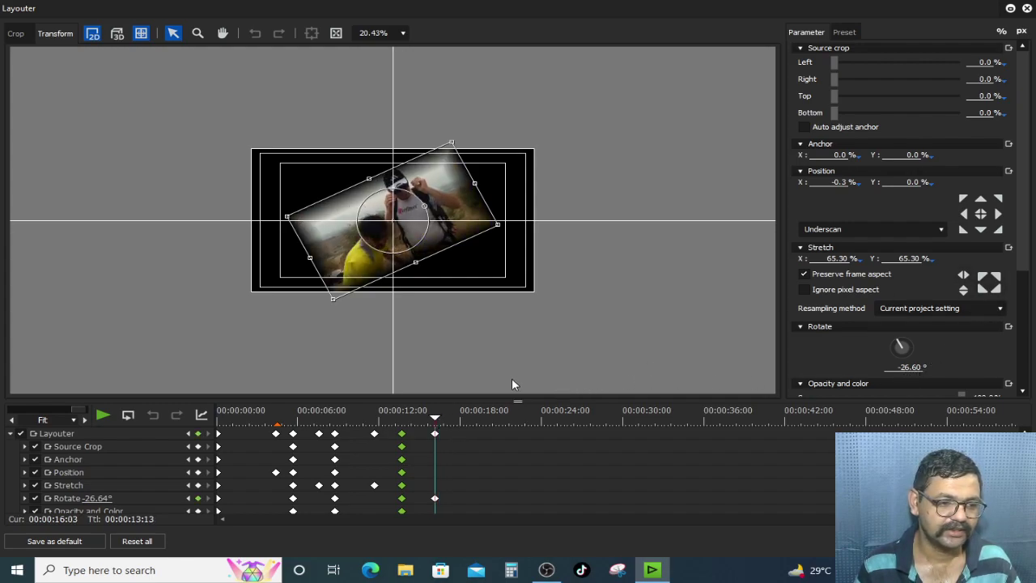
{"action": "left_click_drag", "start_coordinate": [438, 421], "coordinate": [451, 420]}
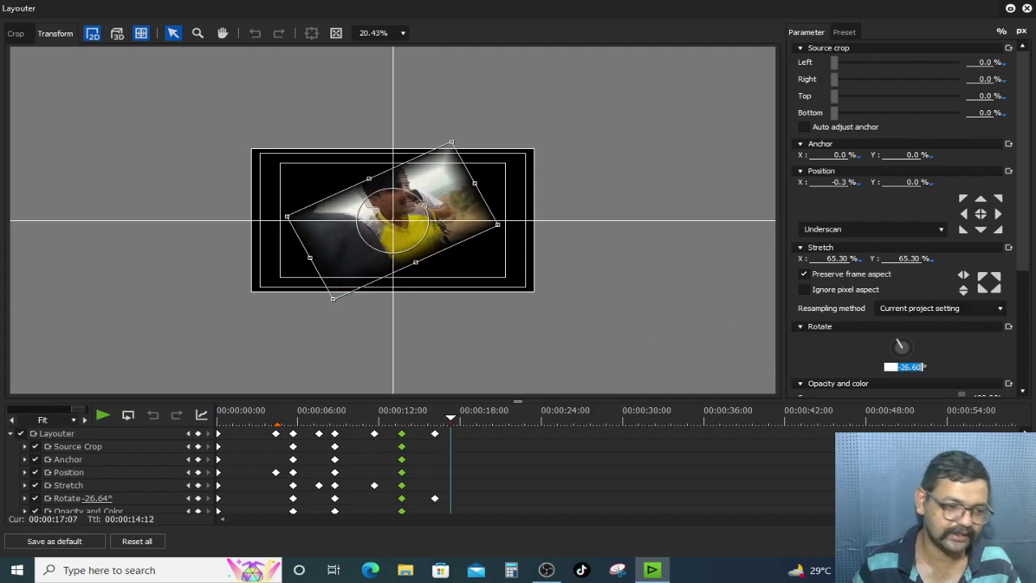
{"action": "type", "text": "0"}
{"action": "key", "text": "Return"}
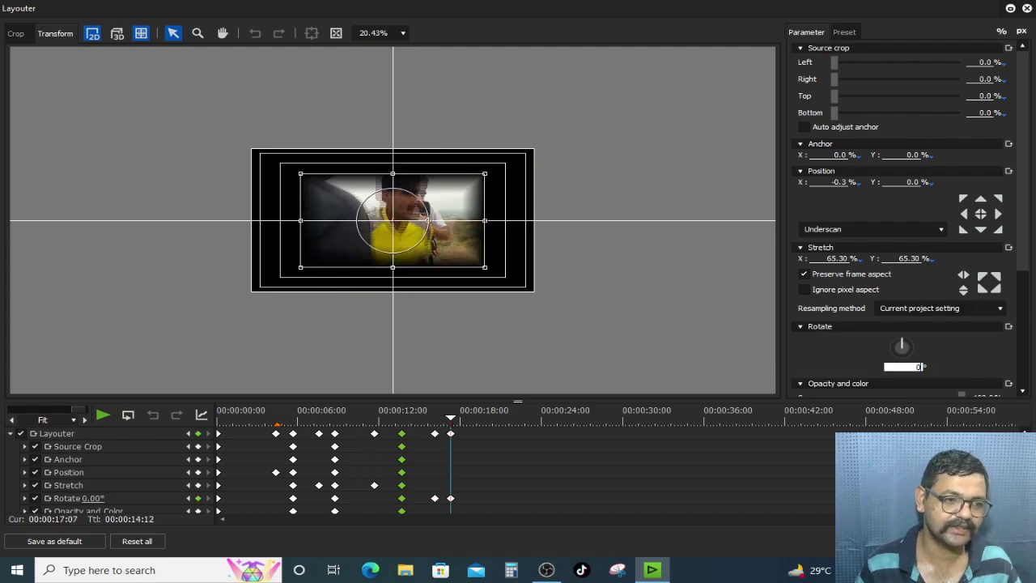
- Reduce the soft edge to 0 px at 00:00:17:07 and apply the layout
{"action": "left_click_drag", "start_coordinate": [1026, 250], "coordinate": [1027, 311]}
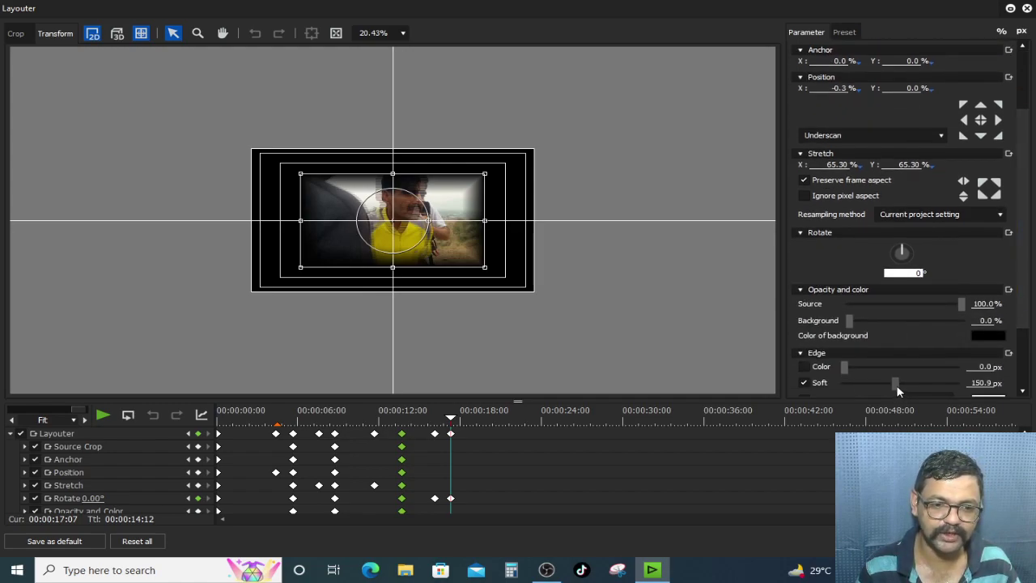
{"action": "left_click_drag", "start_coordinate": [845, 383], "coordinate": [593, 385]}
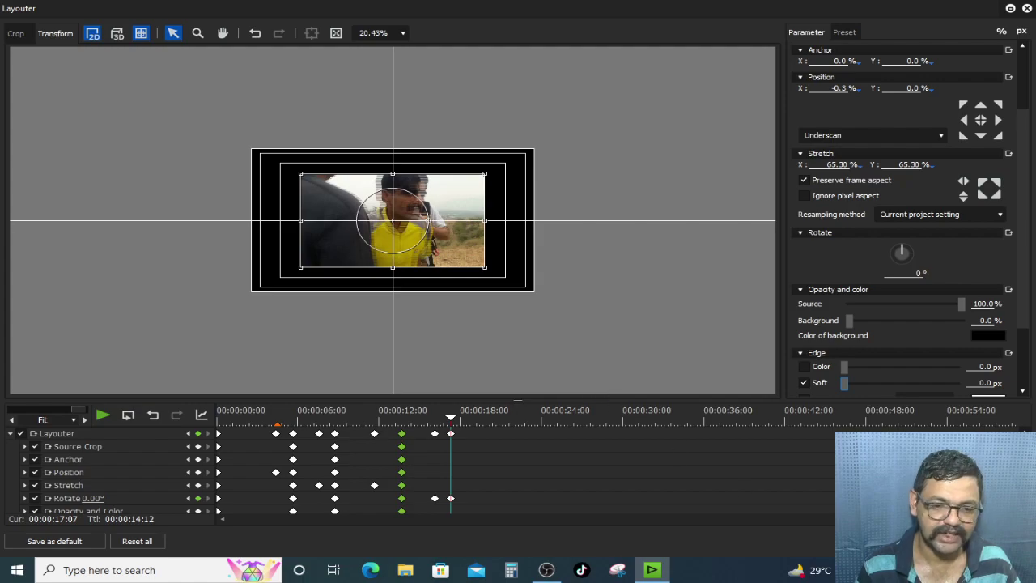
{"action": "left_click", "coordinate": [943, 541]}
- Play the clip full screen from near its start to review the return to zero rotation and the hard edge
{"action": "left_click", "coordinate": [410, 340]}
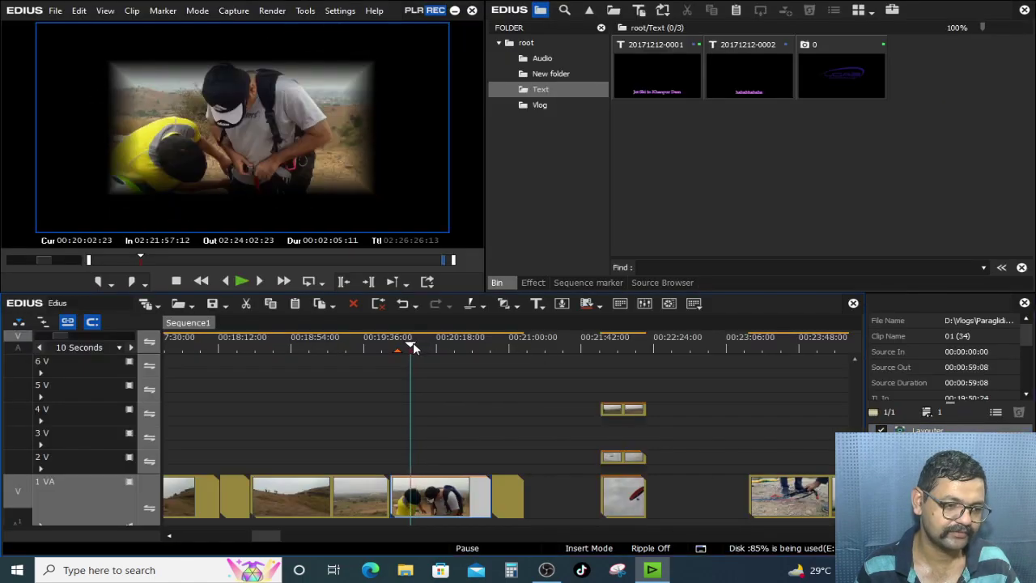
{"action": "left_click_drag", "start_coordinate": [411, 346], "coordinate": [398, 343]}
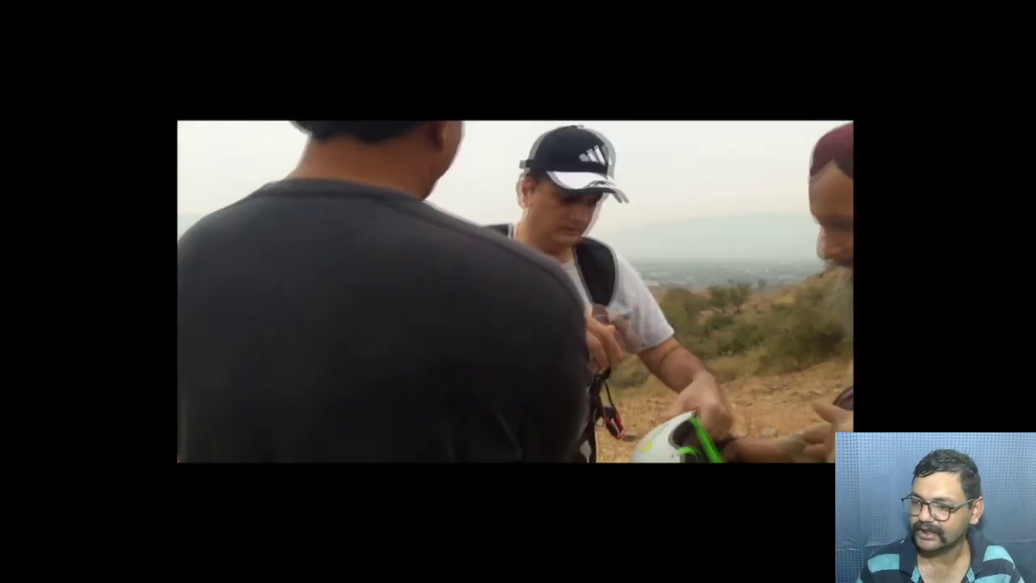
{"action": "double_click", "coordinate": [600, 324]}
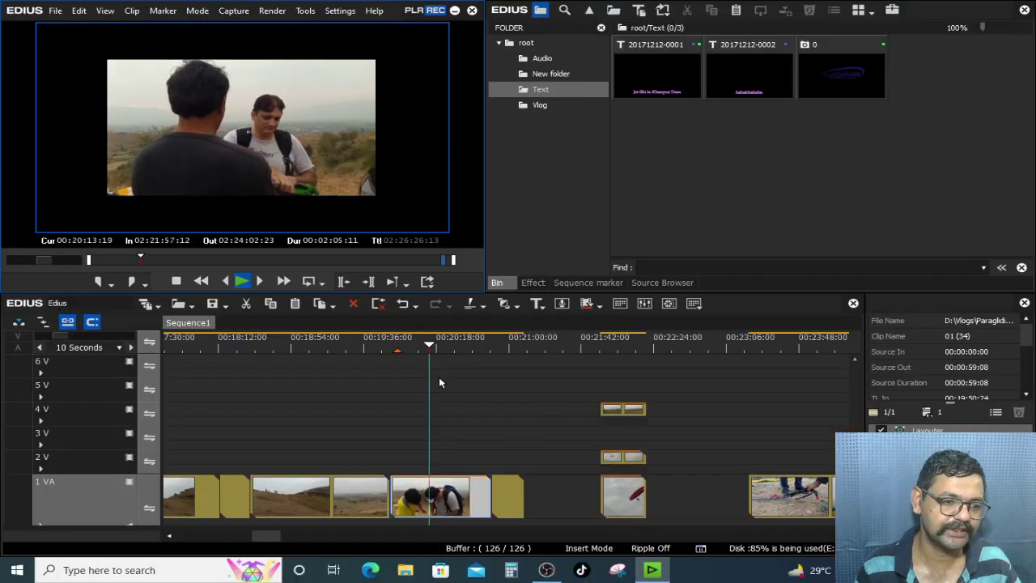
{"action": "key", "text": "space"}
- Reopen the clip's layout and spread out the keyframes after 00:00:06, moving the last three groups to between about 00:00:33 and 00:00:37
{"action": "double_click", "coordinate": [927, 434]}
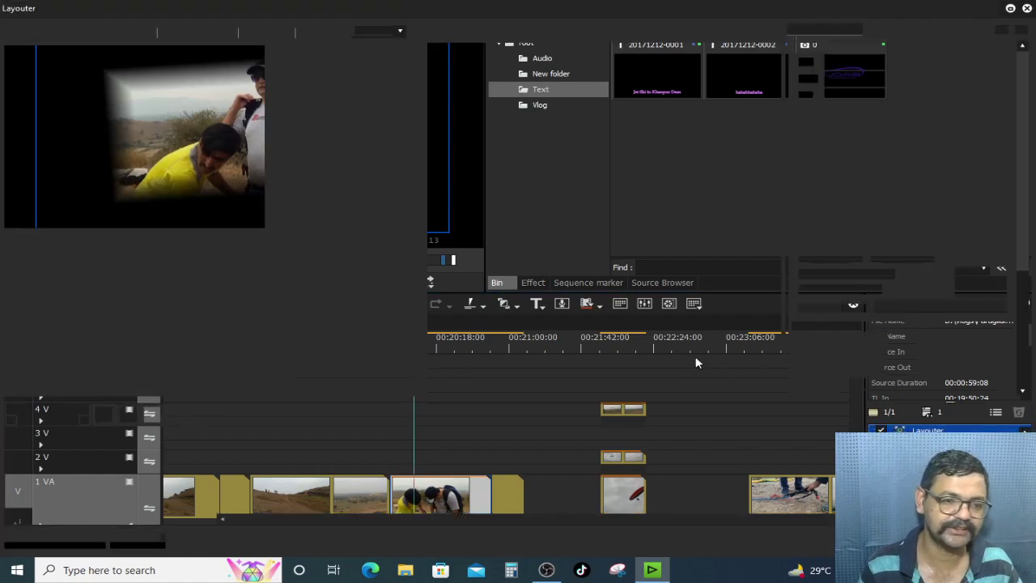
{"action": "left_click_drag", "start_coordinate": [429, 414], "coordinate": [478, 420]}
{"action": "left_click_drag", "start_coordinate": [401, 435], "coordinate": [403, 435]}
{"action": "left_click_drag", "start_coordinate": [468, 418], "coordinate": [278, 427]}
{"action": "left_click", "coordinate": [301, 420]}
{"action": "left_click_drag", "start_coordinate": [545, 500], "coordinate": [314, 410]}
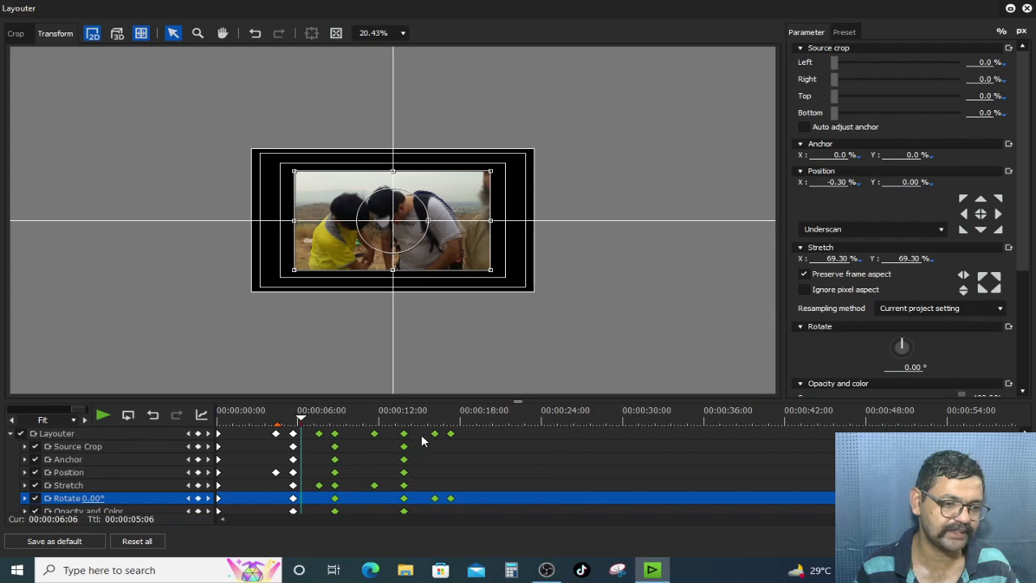
{"action": "left_click", "coordinate": [522, 498]}
{"action": "left_click_drag", "start_coordinate": [522, 510], "coordinate": [314, 392]}
{"action": "left_click_drag", "start_coordinate": [404, 434], "coordinate": [509, 437]}
{"action": "left_click_drag", "start_coordinate": [652, 495], "coordinate": [714, 435]}
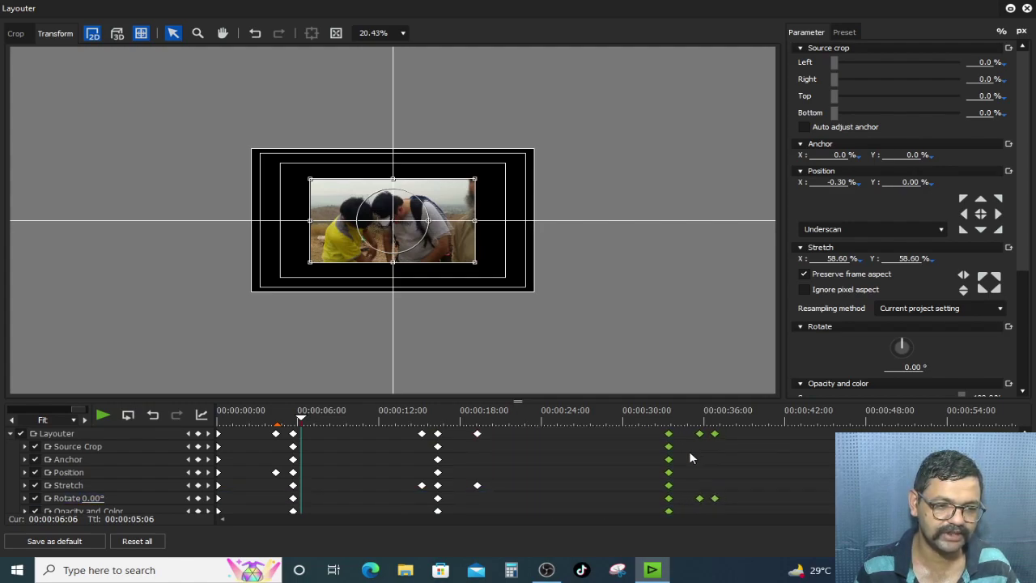
- Move two Stretch keyframes to about 00:00:24:00 and 00:00:12:00, and the early Position keyframe to about 00:00:03
{"action": "left_click", "coordinate": [524, 499]}
{"action": "left_click_drag", "start_coordinate": [524, 500], "coordinate": [535, 431]}
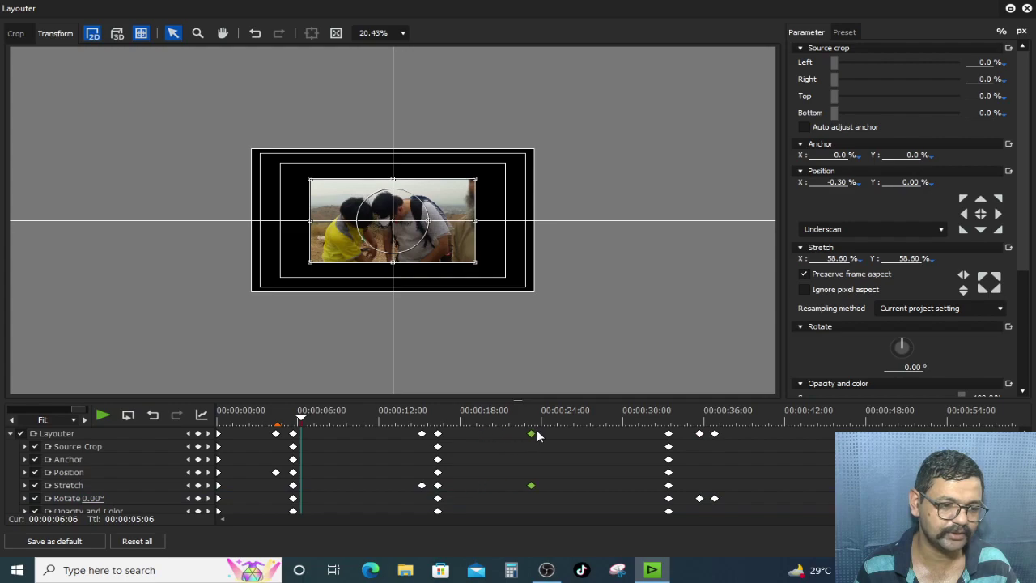
{"action": "mouse_move", "coordinate": [388, 430]}
{"action": "left_mouse_down"}
{"action": "mouse_move", "coordinate": [442, 505]}
{"action": "mouse_move", "coordinate": [425, 511]}
{"action": "left_mouse_up"}
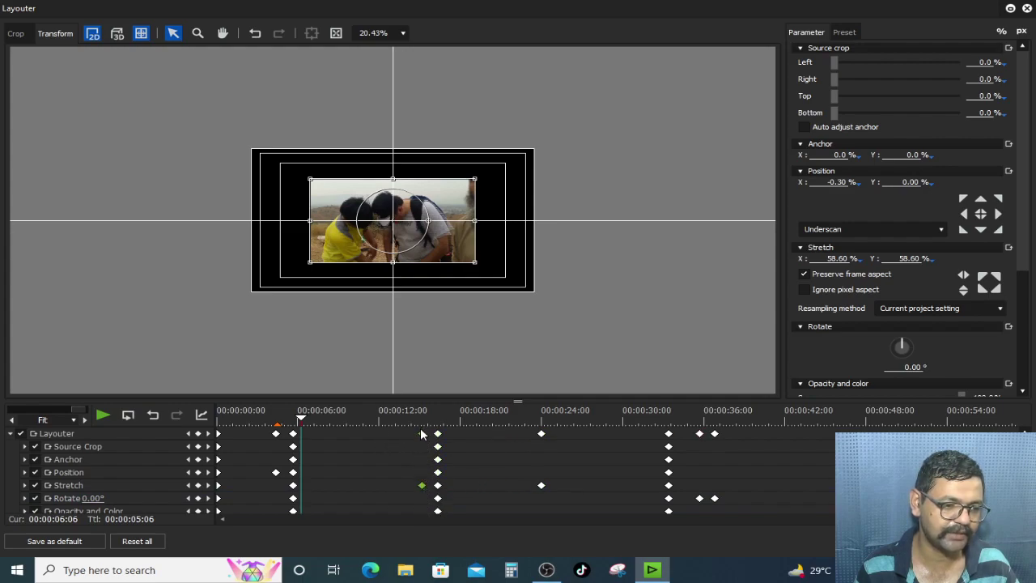
{"action": "left_click_drag", "start_coordinate": [389, 438], "coordinate": [371, 438]}
{"action": "left_click_drag", "start_coordinate": [273, 485], "coordinate": [232, 410]}
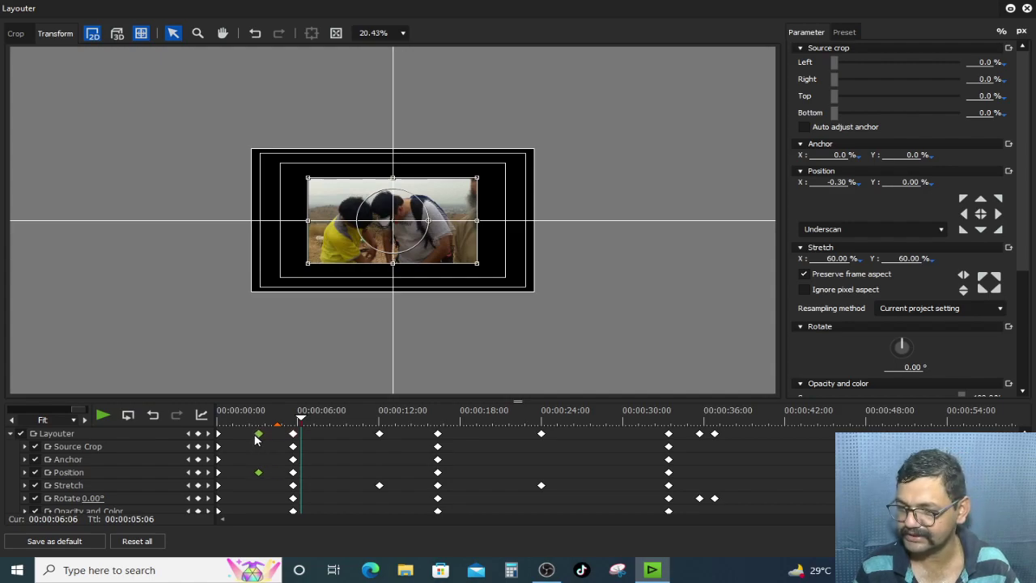
- Enlarge the image to 99.70% stretch, nearly filling the frame, at the last keyframe at 00:00:36:21
{"action": "left_click_drag", "start_coordinate": [316, 423], "coordinate": [608, 428]}
{"action": "left_click_drag", "start_coordinate": [635, 428], "coordinate": [692, 437]}
{"action": "left_click", "coordinate": [716, 435]}
{"action": "mouse_move", "coordinate": [1026, 240]}
{"action": "left_mouse_down"}
{"action": "mouse_move", "coordinate": [1031, 282]}
{"action": "mouse_move", "coordinate": [1028, 234]}
{"action": "left_mouse_up"}
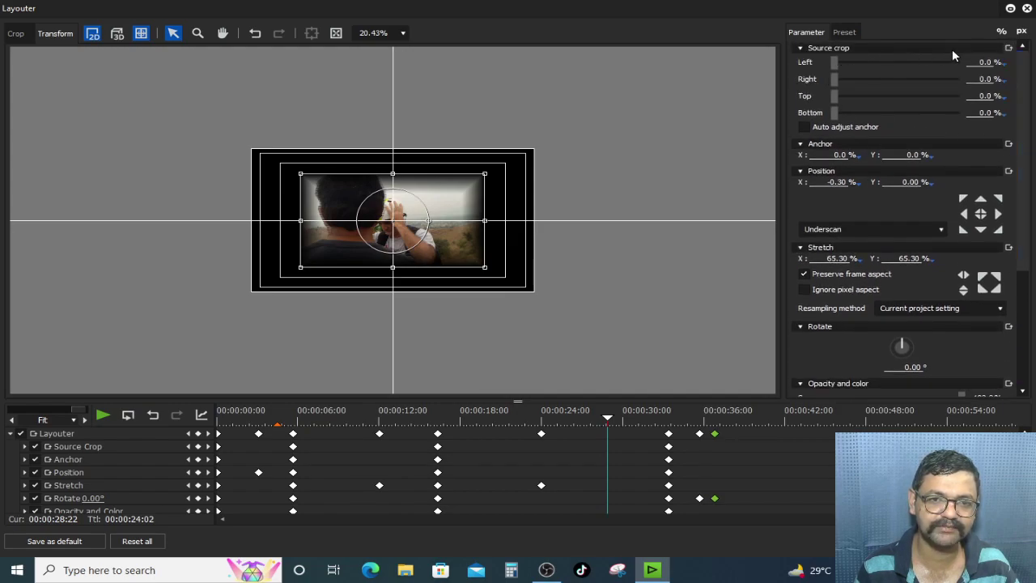
{"action": "left_click_drag", "start_coordinate": [621, 418], "coordinate": [779, 495]}
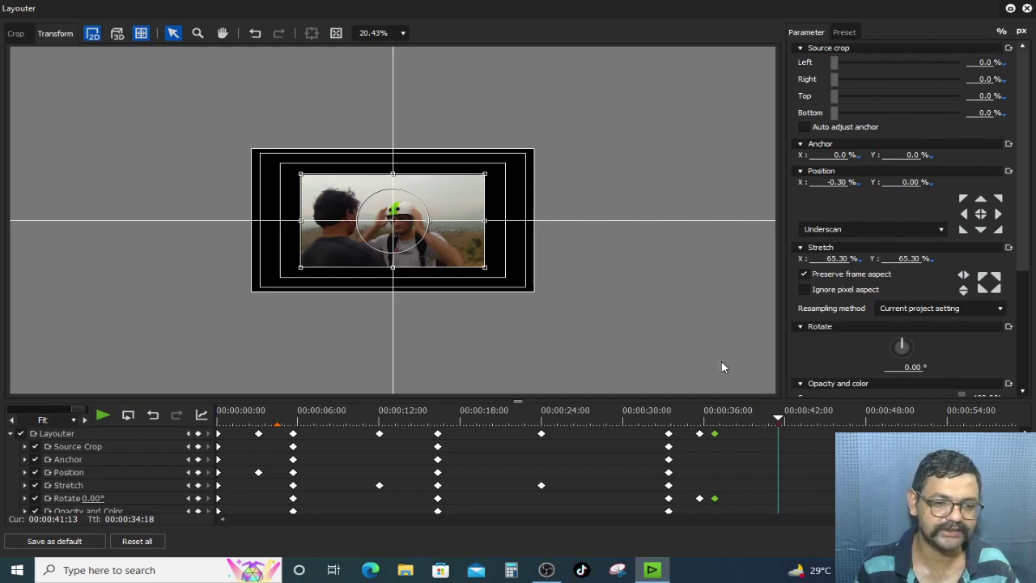
{"action": "mouse_move", "coordinate": [721, 420]}
{"action": "left_mouse_down"}
{"action": "mouse_move", "coordinate": [733, 416]}
{"action": "mouse_move", "coordinate": [715, 421]}
{"action": "left_mouse_up"}
{"action": "left_click_drag", "start_coordinate": [488, 176], "coordinate": [568, 155]}
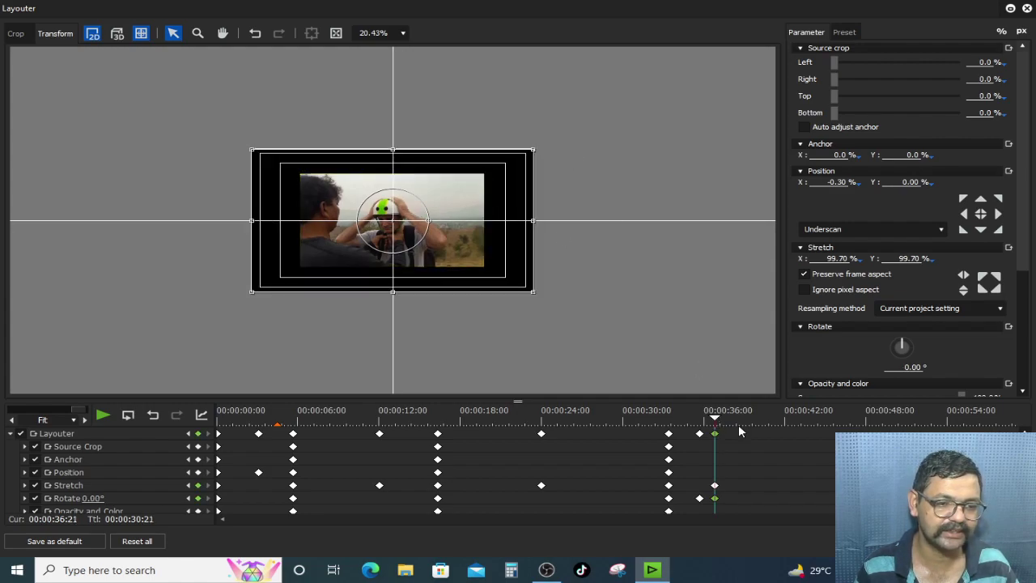
- Check the keyframes along the timeline and add one for all Layouter parameters at 00:00:37:24
{"action": "left_click_drag", "start_coordinate": [768, 422], "coordinate": [725, 445]}
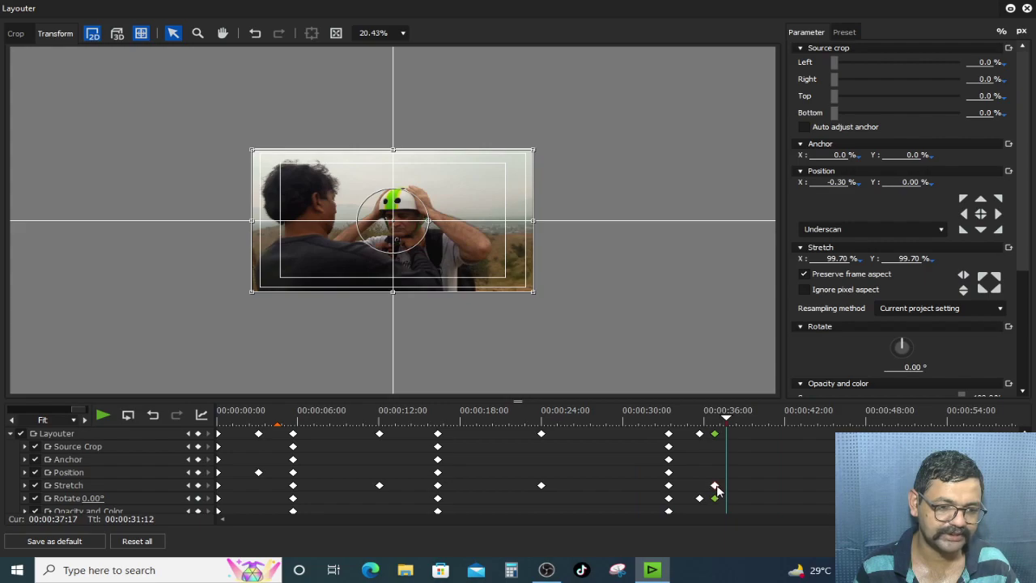
{"action": "left_click_drag", "start_coordinate": [731, 437], "coordinate": [545, 441]}
{"action": "left_click", "coordinate": [542, 486]}
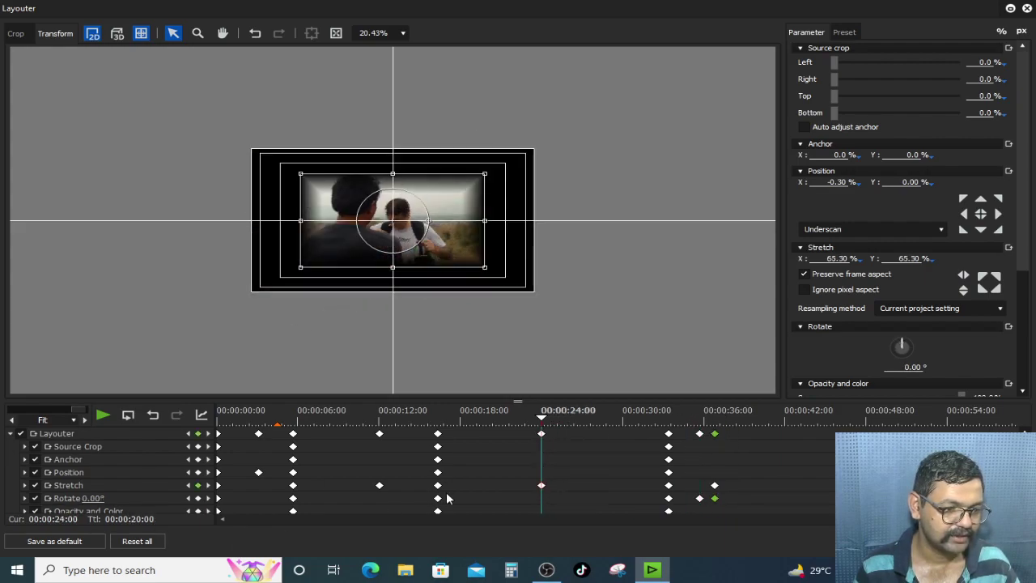
{"action": "left_click_drag", "start_coordinate": [649, 414], "coordinate": [761, 421]}
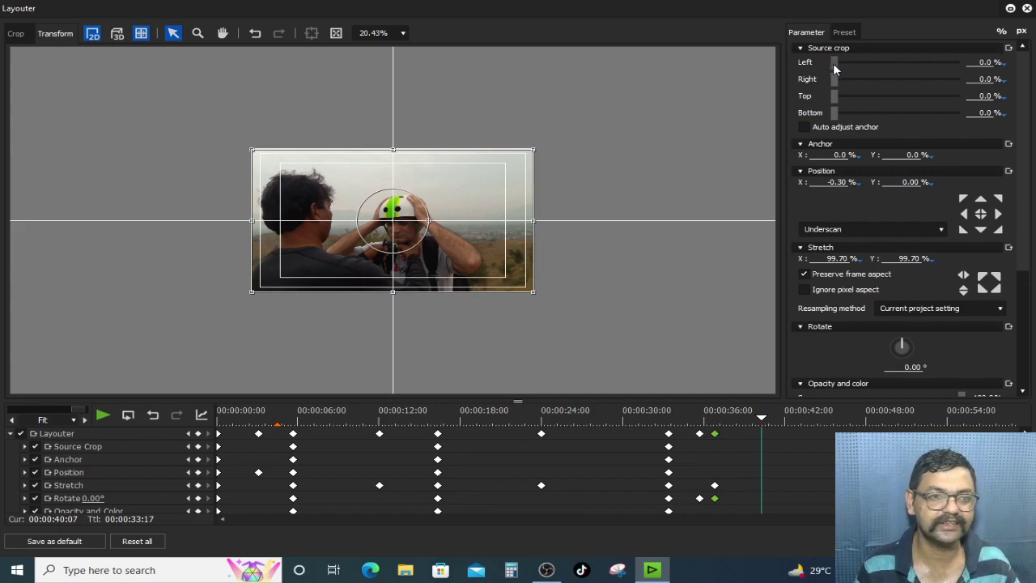
{"action": "left_click_drag", "start_coordinate": [759, 421], "coordinate": [731, 423]}
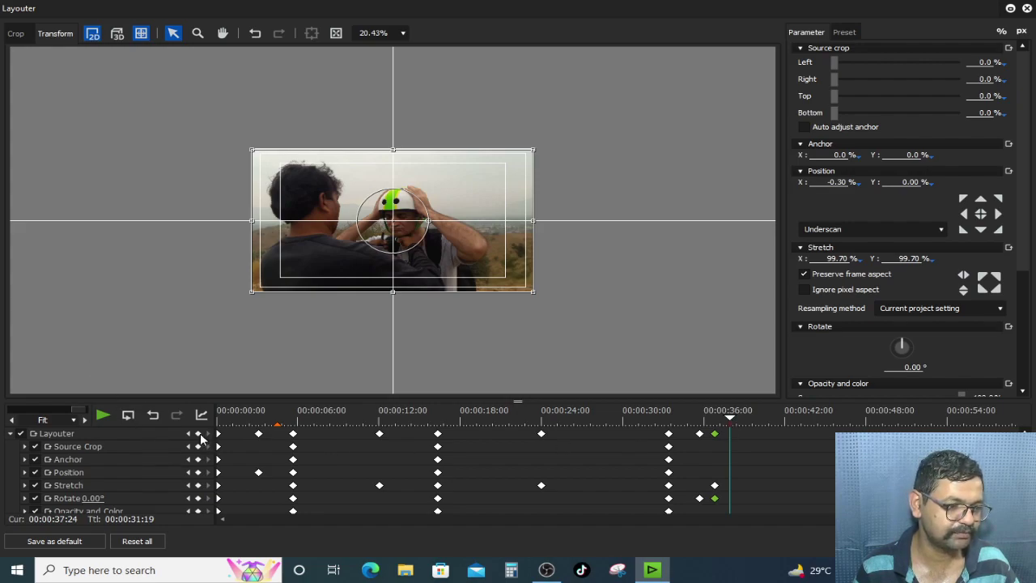
{"action": "left_click", "coordinate": [199, 433]}
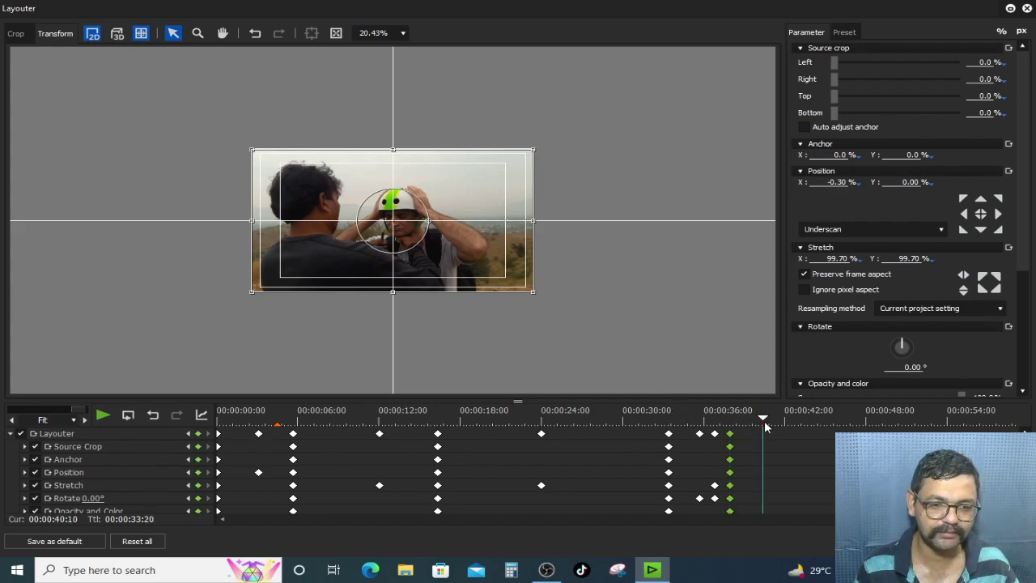
- Crop the source 20.60% on the left and 18.20% on the right at 00:00:40:04 and apply the layout
{"action": "left_click_drag", "start_coordinate": [764, 422], "coordinate": [760, 420]}
{"action": "left_click_drag", "start_coordinate": [834, 64], "coordinate": [857, 80]}
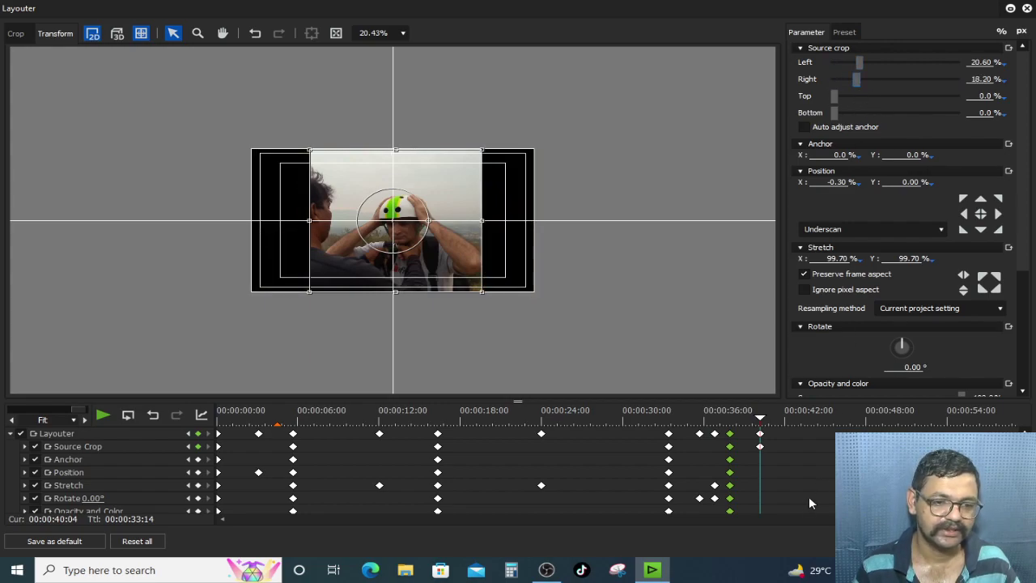
{"action": "left_click_drag", "start_coordinate": [760, 417], "coordinate": [730, 415]}
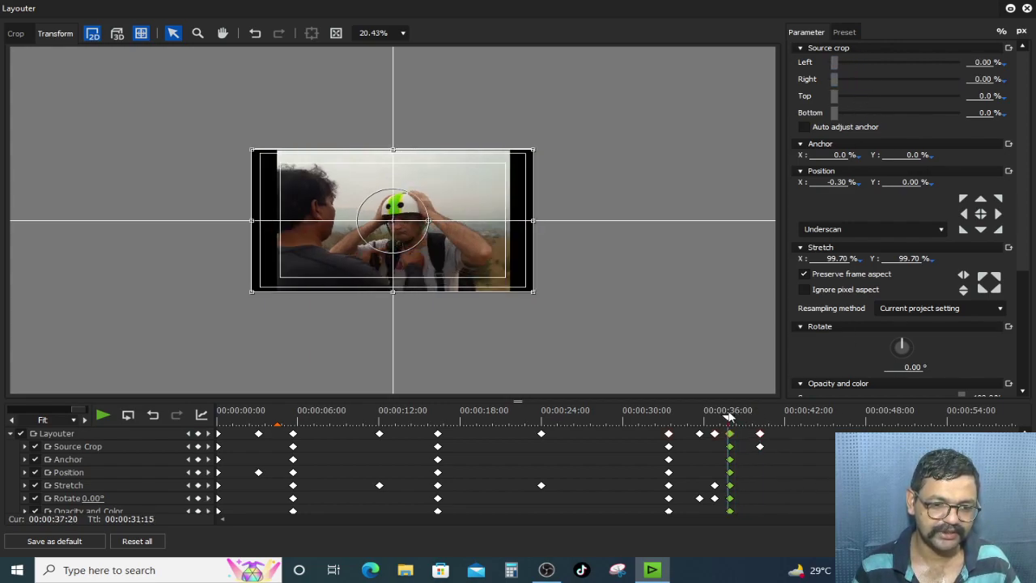
{"action": "left_click", "coordinate": [932, 540]}
- Play the later part of the clip full screen to review the rotation, the enlargement and the side crop
{"action": "left_click", "coordinate": [423, 347]}
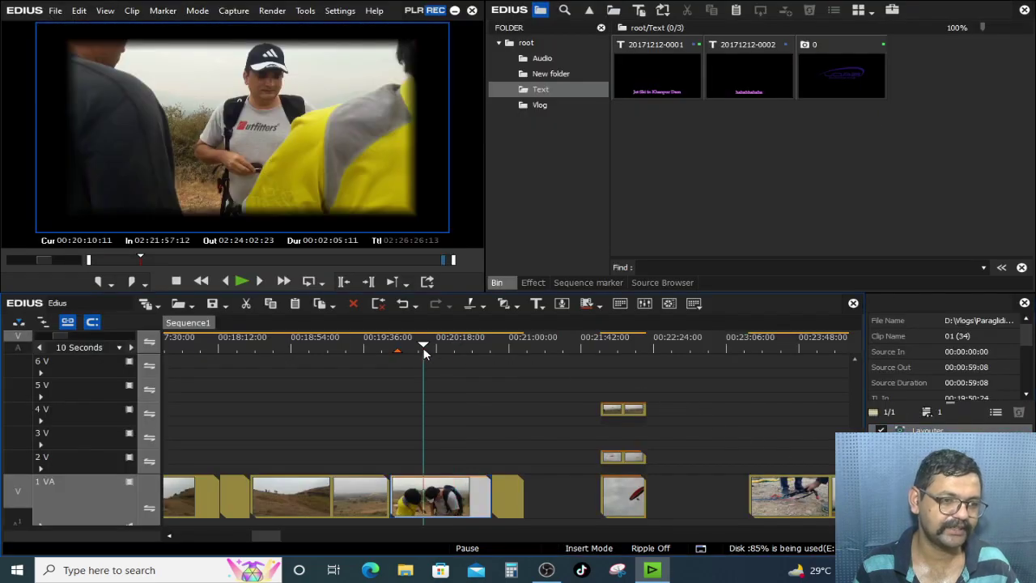
{"action": "left_click", "coordinate": [433, 344]}
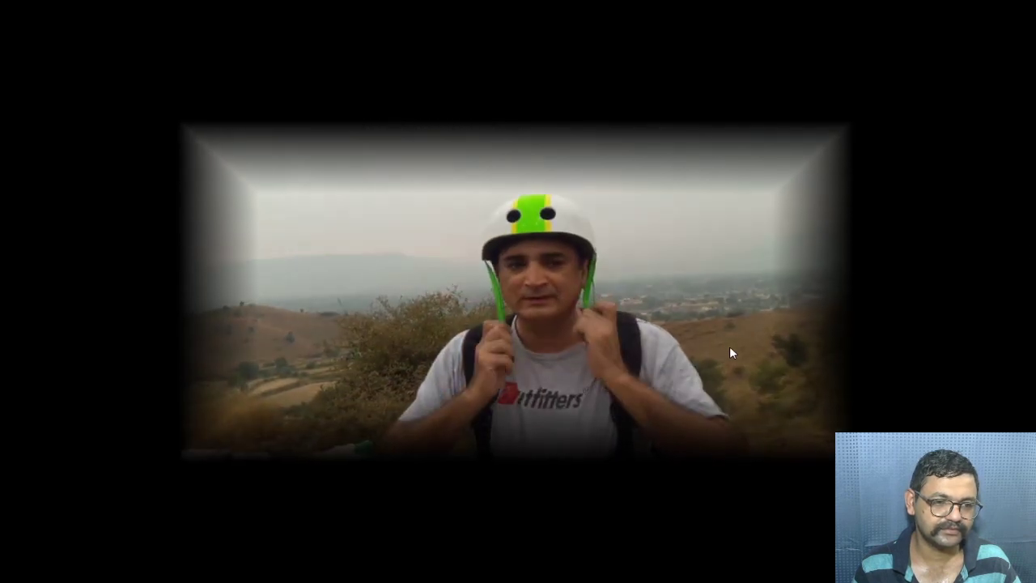
{"action": "key", "text": "Escape"}
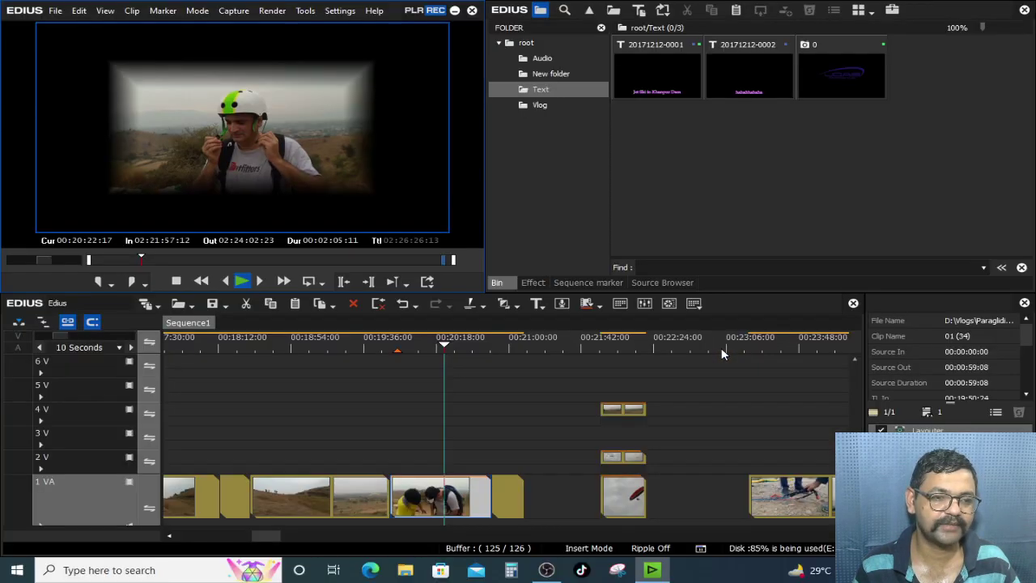
{"action": "left_click_drag", "start_coordinate": [447, 347], "coordinate": [451, 347]}
{"action": "left_click", "coordinate": [374, 226]}
{"action": "double_click", "coordinate": [375, 228]}
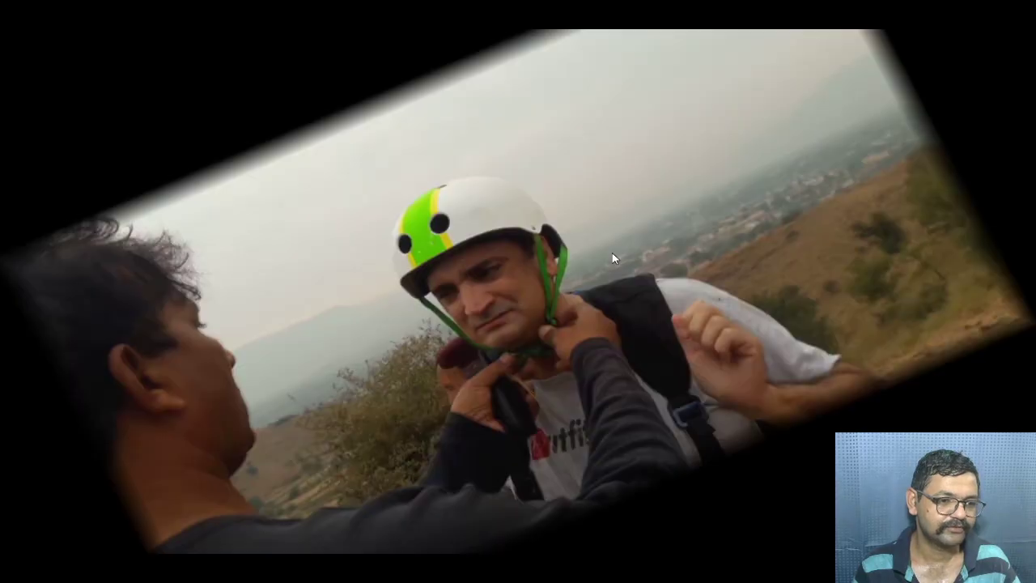
{"action": "key", "text": "space"}
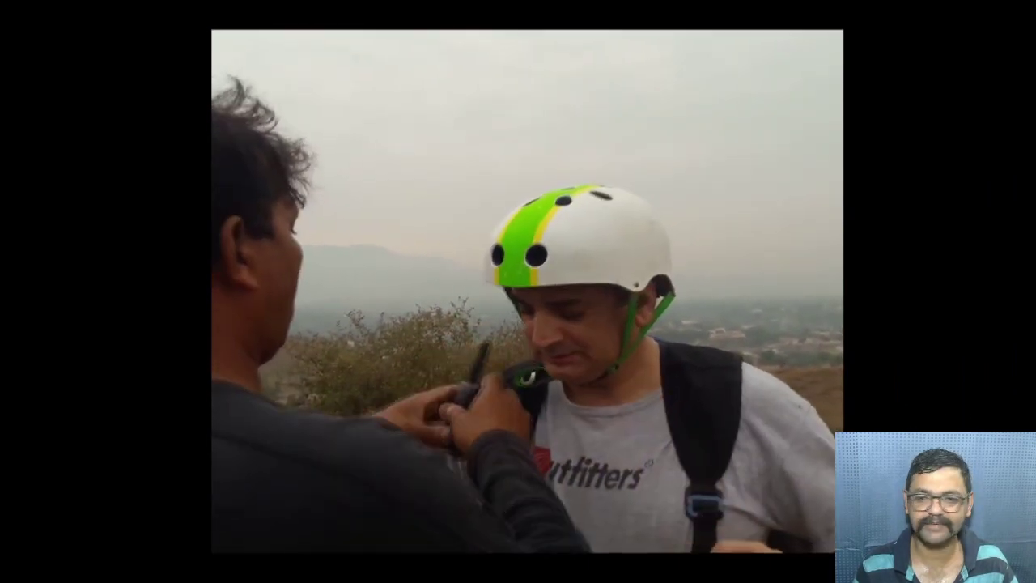
{"action": "key", "text": "Escape"}
- Reopen the clip's layout, set the left and right source crop to 50% at 00:00:40:04, and check the frame at 00:00:41:16
{"action": "left_click", "coordinate": [466, 342]}
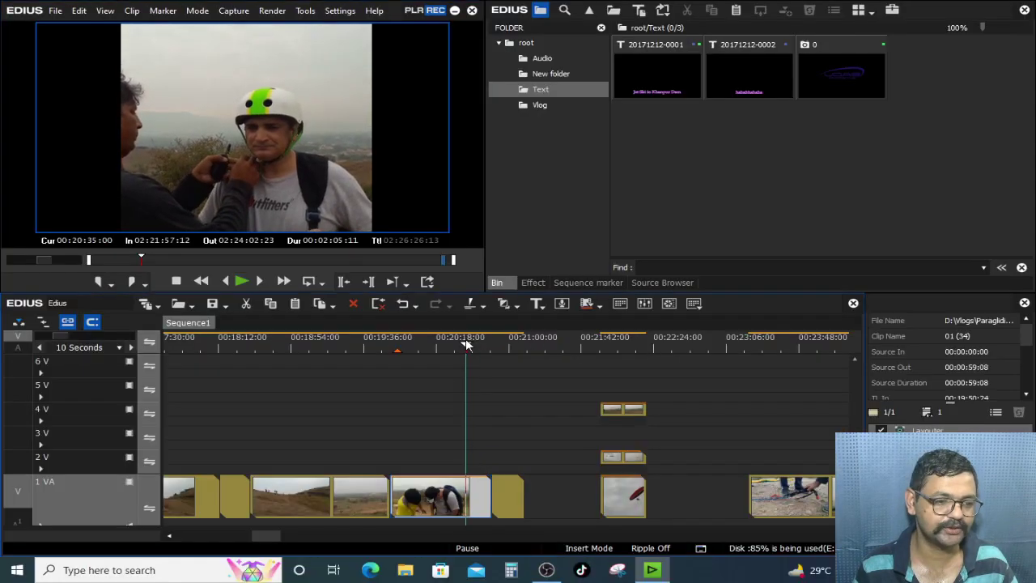
{"action": "double_click", "coordinate": [902, 429]}
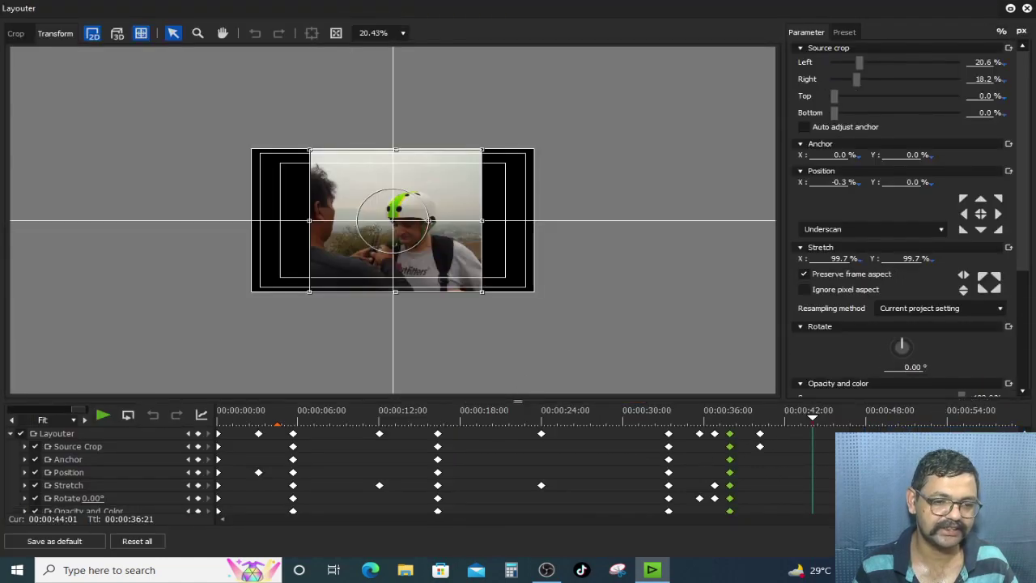
{"action": "left_click_drag", "start_coordinate": [785, 423], "coordinate": [761, 424]}
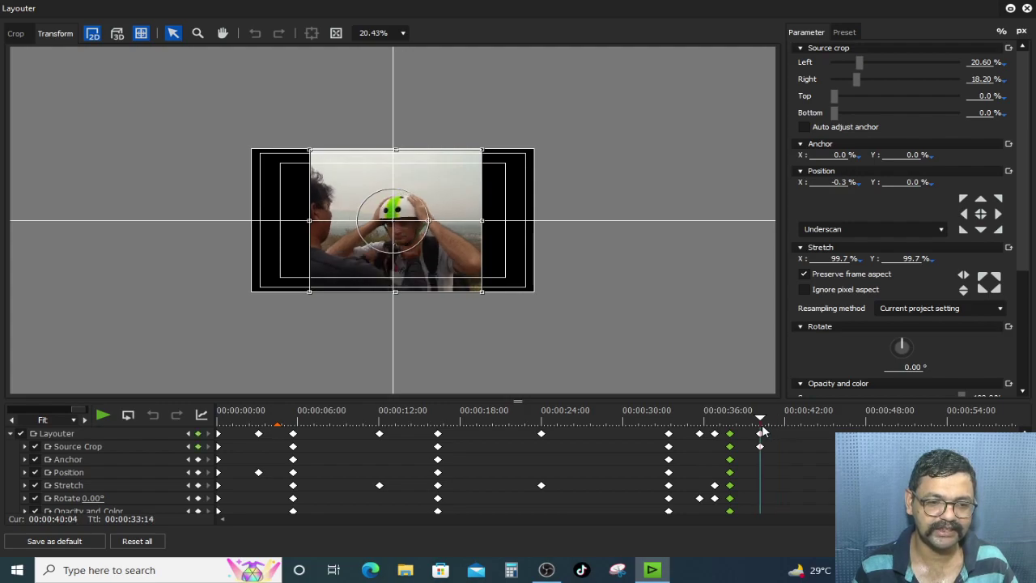
{"action": "left_click_drag", "start_coordinate": [865, 62], "coordinate": [896, 83]}
{"action": "type", "text": "50"}
{"action": "left_click_drag", "start_coordinate": [761, 418], "coordinate": [781, 421]}
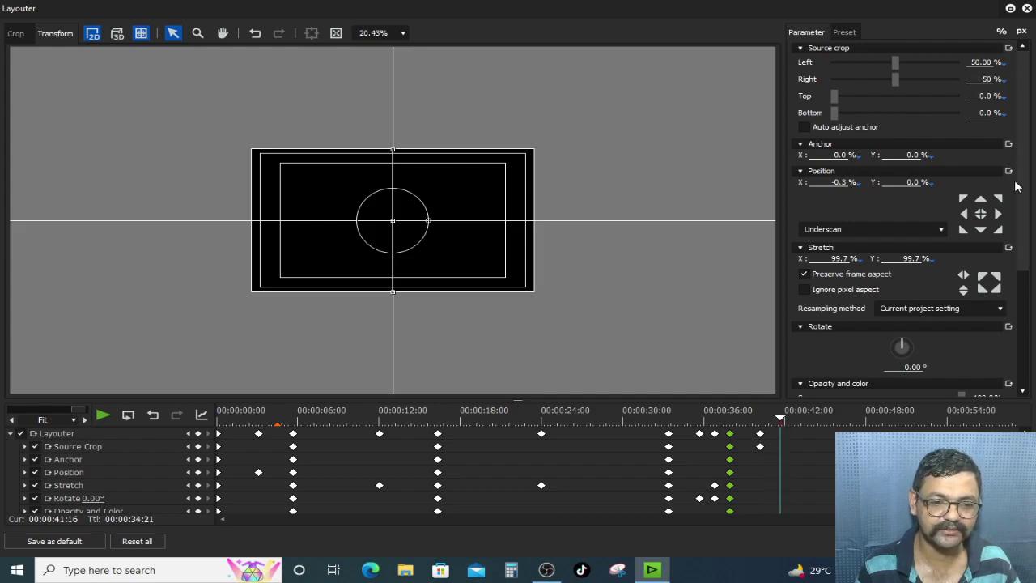
- Set the left and right source crop back to 0% at 00:00:41:16 and apply the layout
{"action": "left_click_drag", "start_coordinate": [895, 65], "coordinate": [819, 76]}
{"action": "left_click_drag", "start_coordinate": [889, 73], "coordinate": [732, 247]}
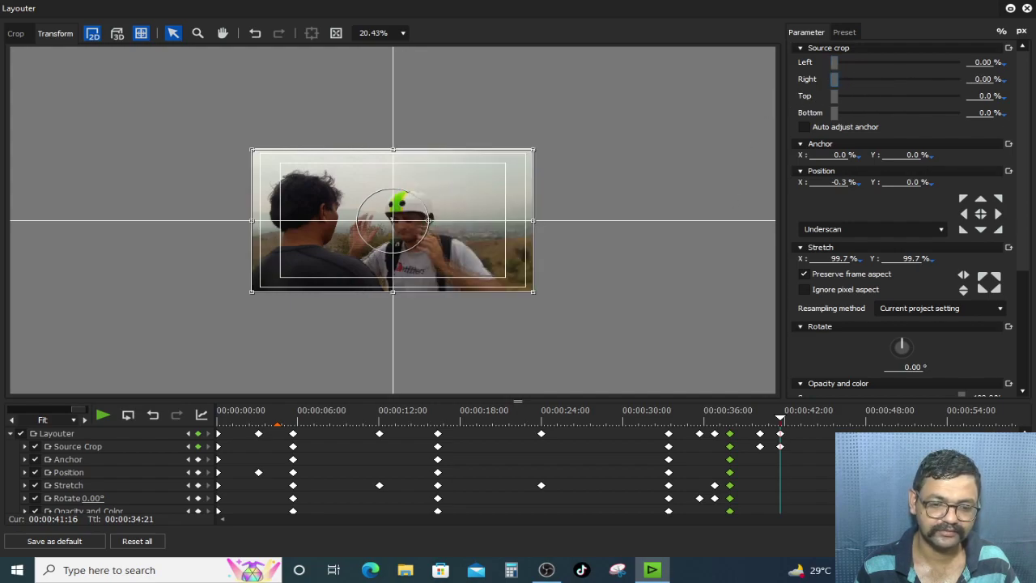
{"action": "left_click", "coordinate": [939, 541]}
- Play the timeline from the clip's rotation onward to review the side crop closing and opening
{"action": "left_click", "coordinate": [453, 345]}
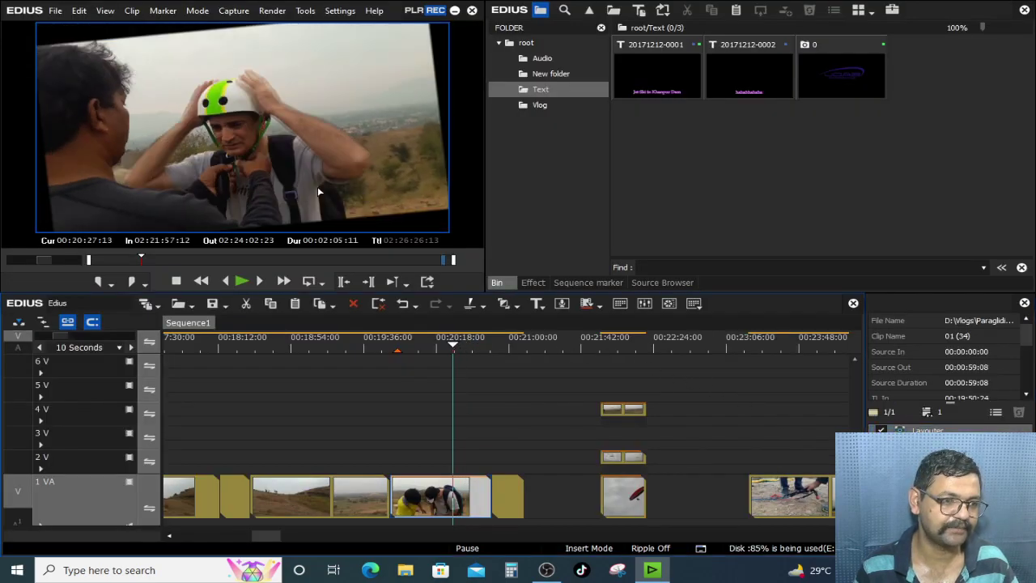
{"action": "key", "text": "space"}
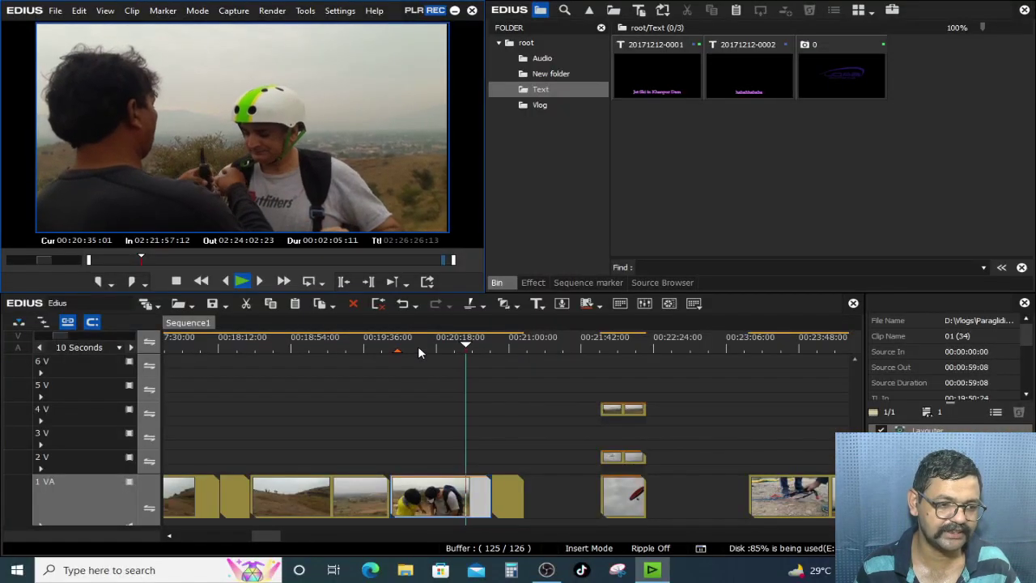
{"action": "key", "text": "space"}
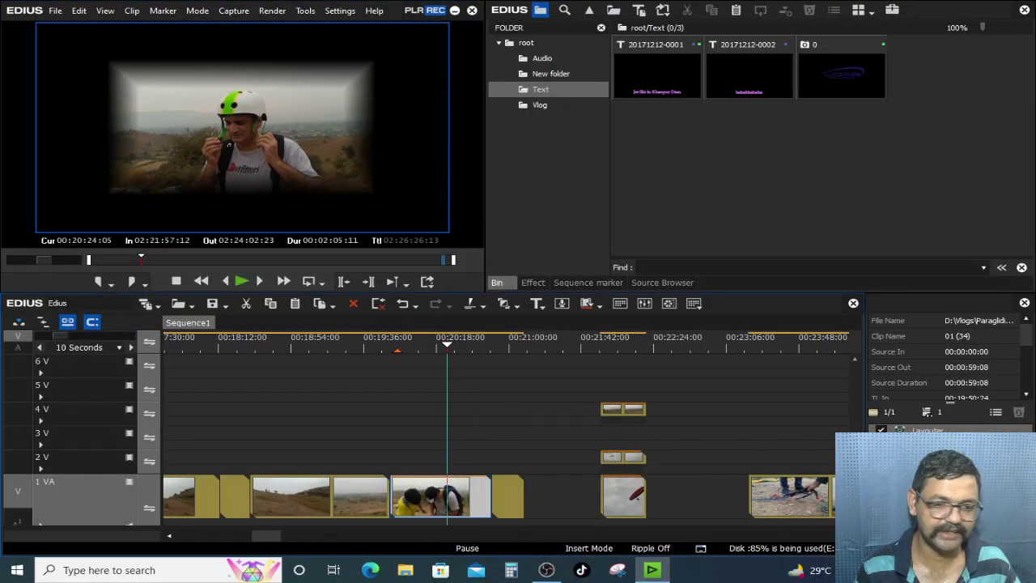
- Reopen the clip's layout and move the 0% source crop keyframe later, to about 00:00:44
{"action": "key", "text": "F7"}
{"action": "left_click_drag", "start_coordinate": [719, 423], "coordinate": [761, 425]}
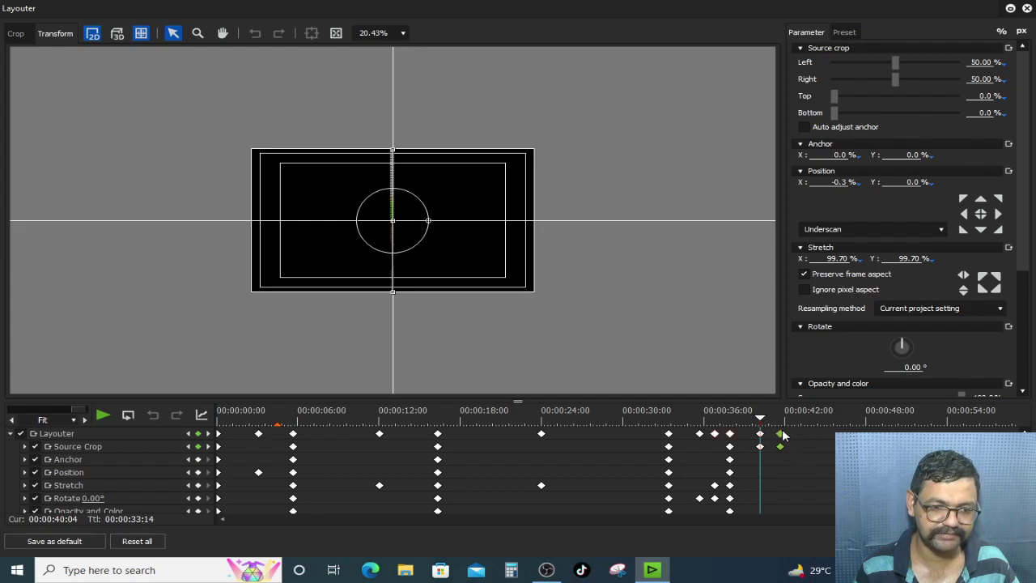
{"action": "mouse_move", "coordinate": [767, 419]}
{"action": "left_mouse_down"}
{"action": "mouse_move", "coordinate": [786, 419]}
{"action": "mouse_move", "coordinate": [761, 420]}
{"action": "left_mouse_up"}
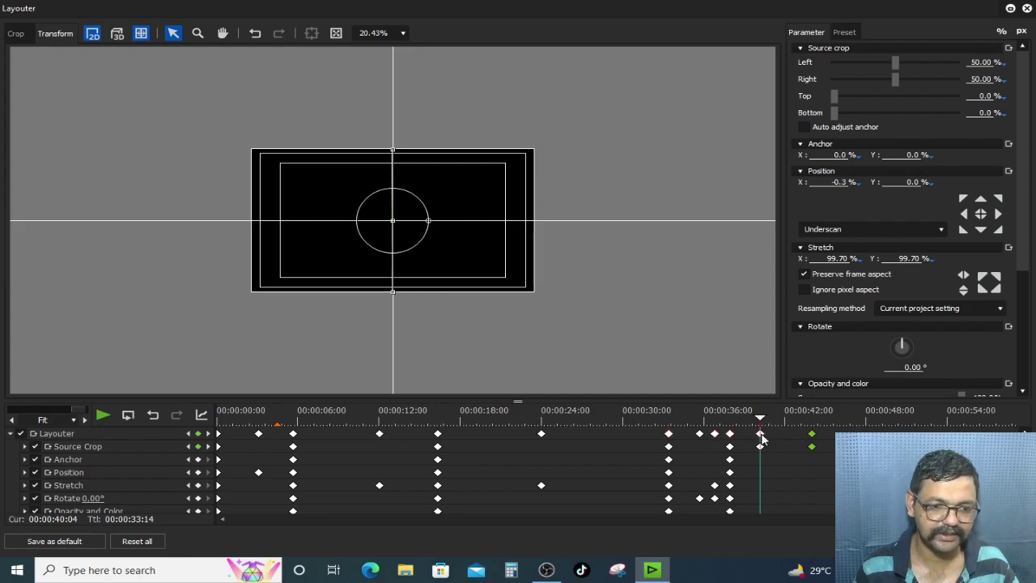
- Keyframe left and right source crop at 50% at 00:00:41:08, shift this and the last crop keyframe slightly later, apply the layout and play it
{"action": "left_click_drag", "start_coordinate": [764, 418], "coordinate": [775, 419]}
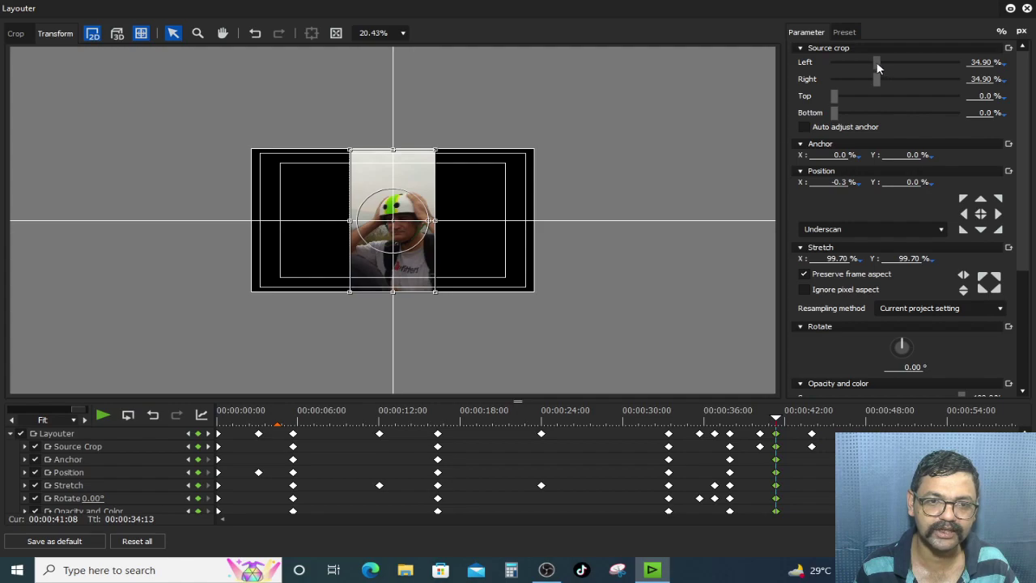
{"action": "type", "text": "50"}
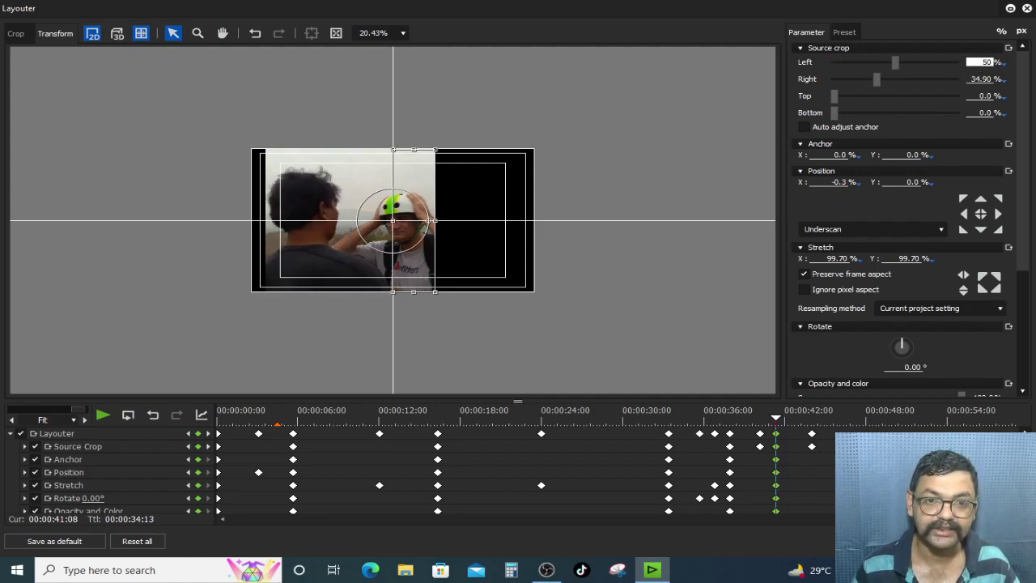
{"action": "left_click", "coordinate": [979, 78]}
{"action": "type", "text": "50"}
{"action": "left_click_drag", "start_coordinate": [776, 418], "coordinate": [819, 438]}
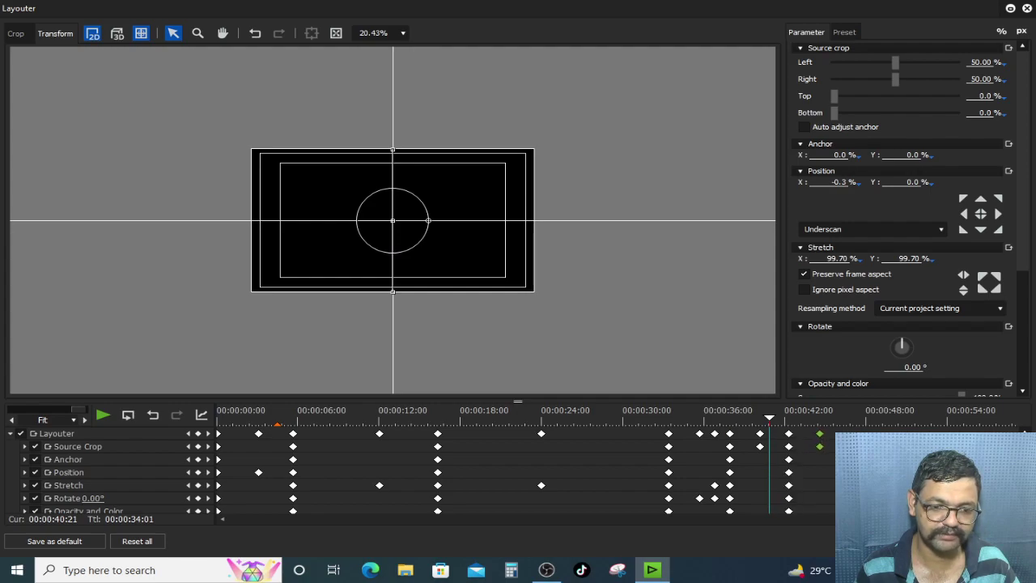
{"action": "left_click", "coordinate": [931, 540]}
{"action": "left_click_drag", "start_coordinate": [458, 348], "coordinate": [459, 349]}
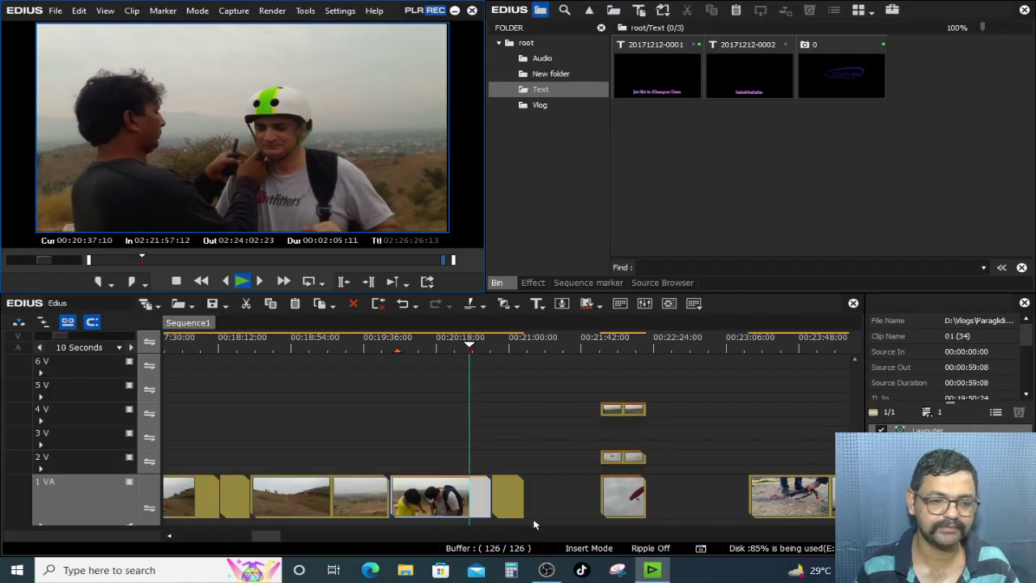
- Reopen the clip's layout, crop the source 36.50% at the top and 29.40% at the bottom at 00:00:48:08, and apply it
{"action": "key", "text": "F7"}
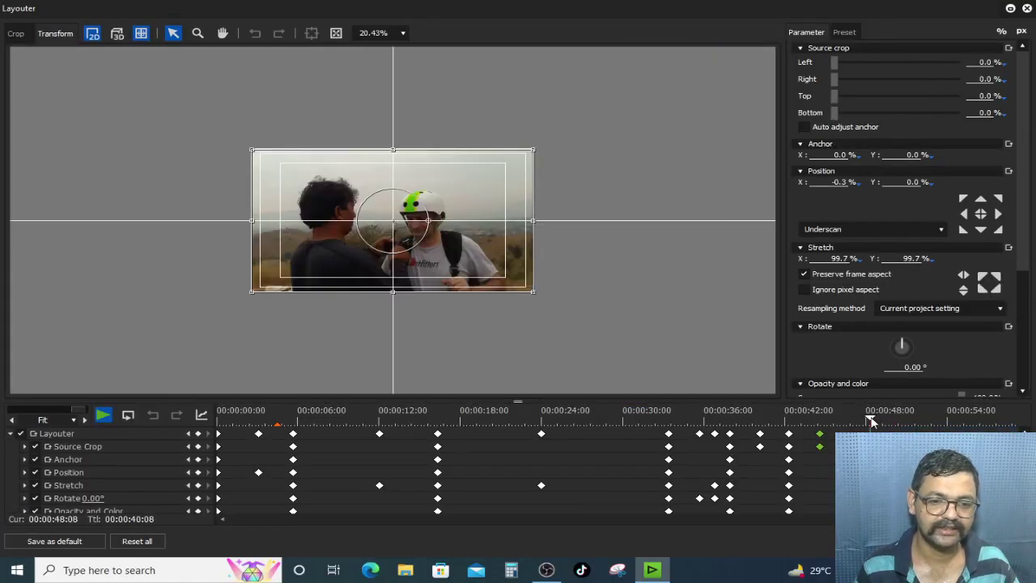
{"action": "left_click", "coordinate": [871, 421]}
{"action": "left_click_drag", "start_coordinate": [834, 114], "coordinate": [880, 108]}
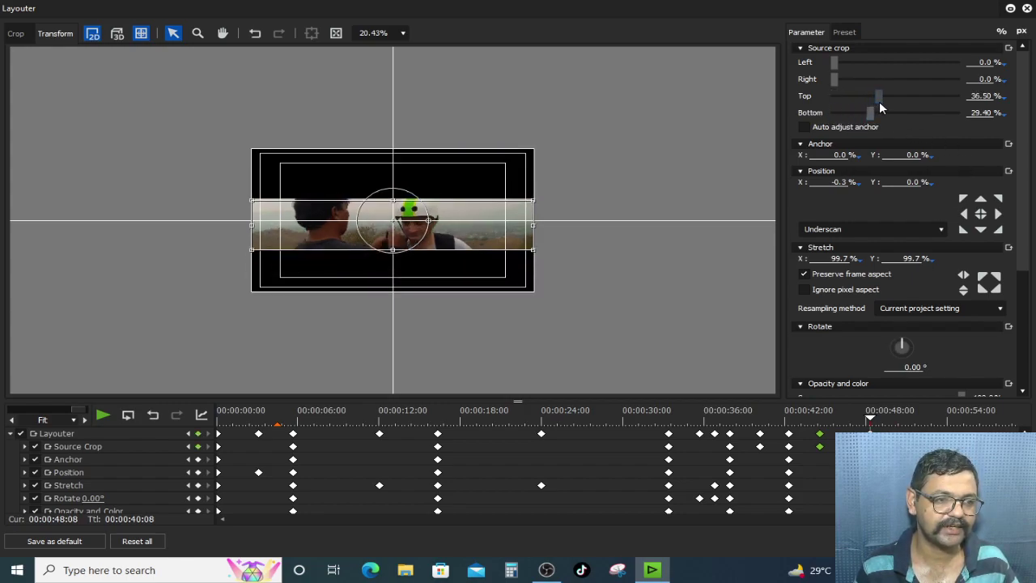
{"action": "left_click_drag", "start_coordinate": [891, 418], "coordinate": [905, 441]}
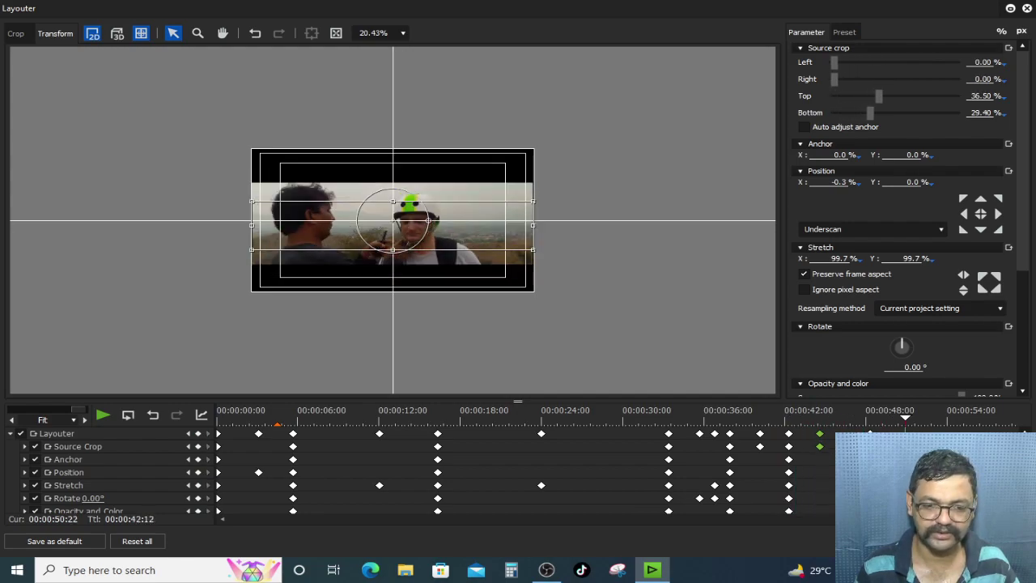
{"action": "left_click", "coordinate": [937, 541]}
- Scrub through the clip's rotation and vertical crop, and view the three-picture composition at 00:22:07:03
{"action": "left_click_drag", "start_coordinate": [416, 342], "coordinate": [451, 346]}
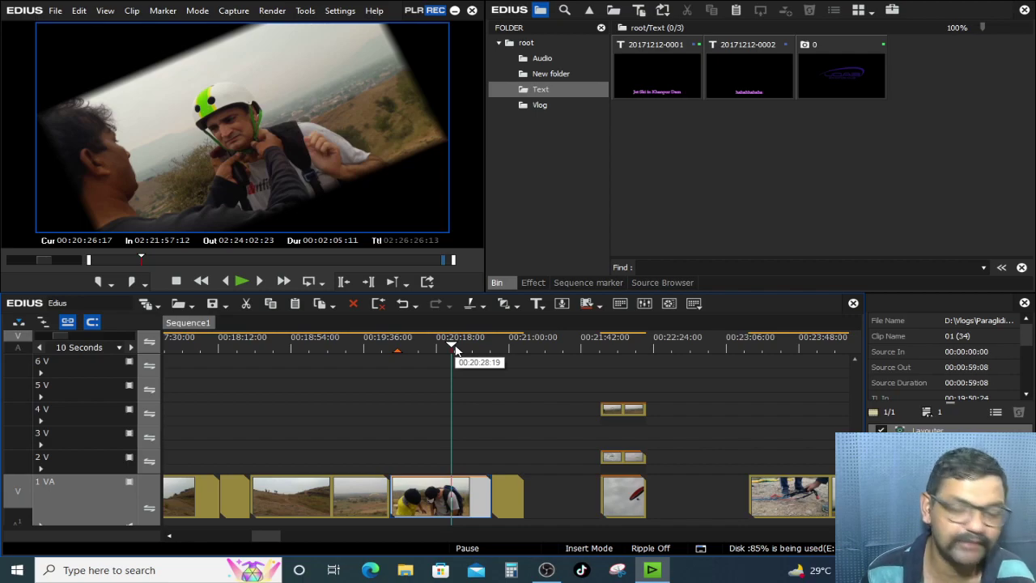
{"action": "left_click_drag", "start_coordinate": [443, 349], "coordinate": [476, 385]}
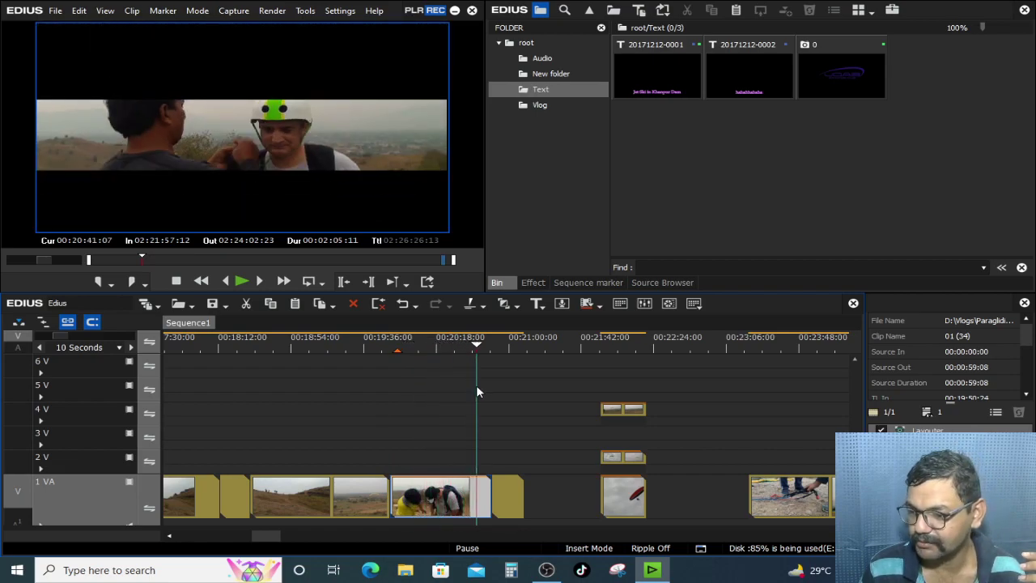
{"action": "left_click", "coordinate": [619, 348]}
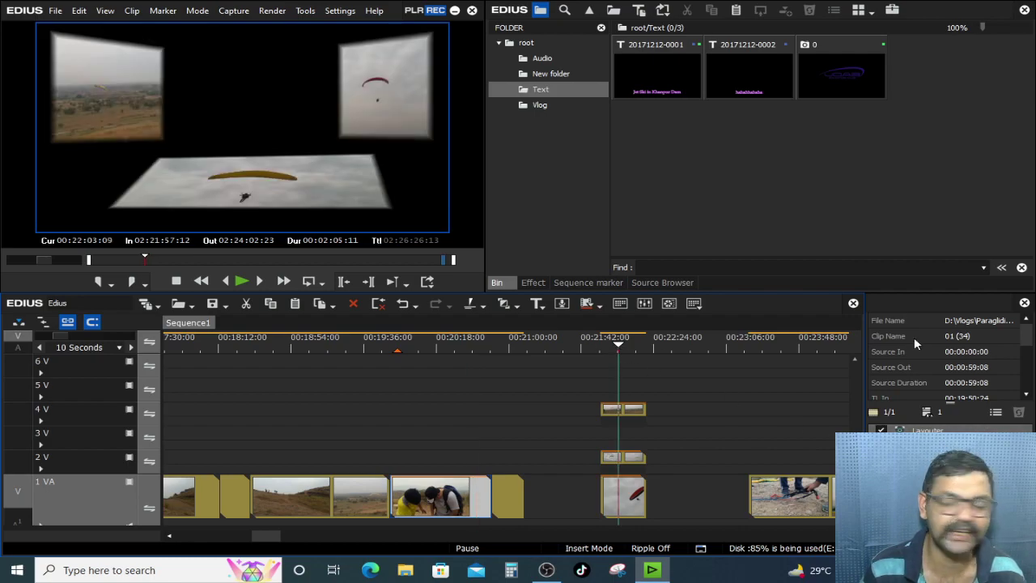
{"action": "left_click", "coordinate": [625, 344]}
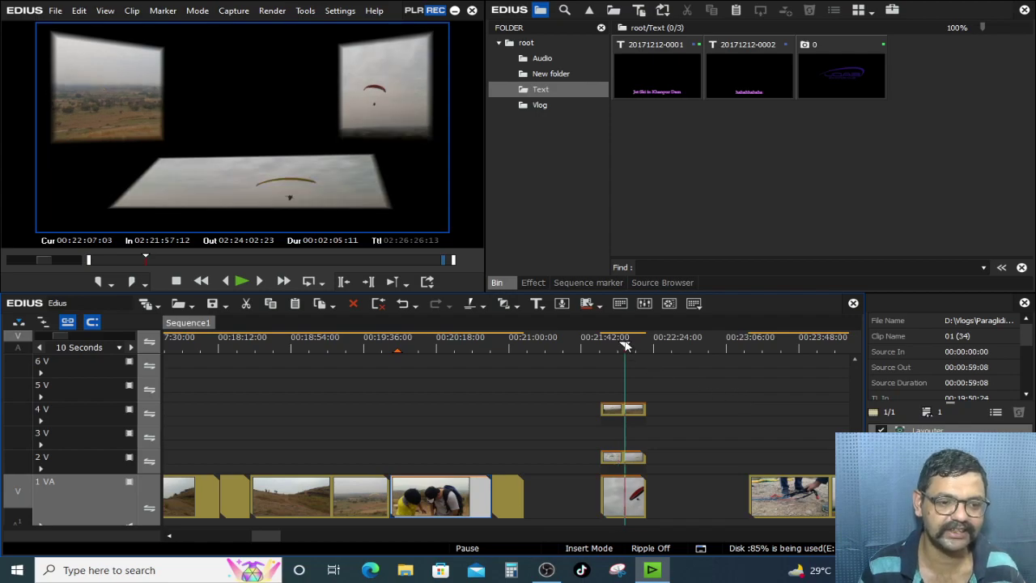
- Open the layout of clip 01 (37) on track 1 VA and move its picture to X 52.90%, Y -19.20% at 00:00:00:00
{"action": "left_click", "coordinate": [636, 495]}
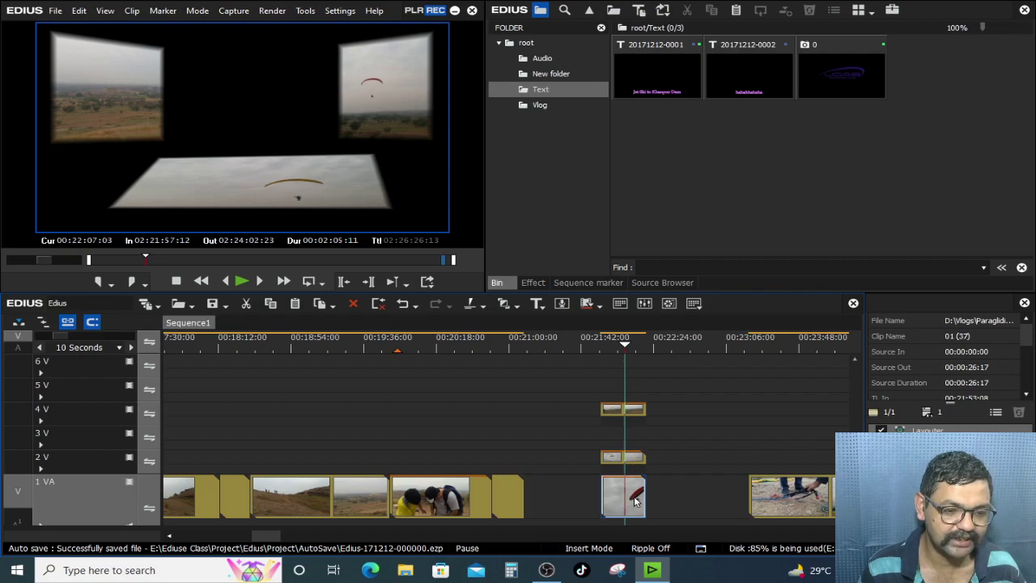
{"action": "double_click", "coordinate": [907, 430]}
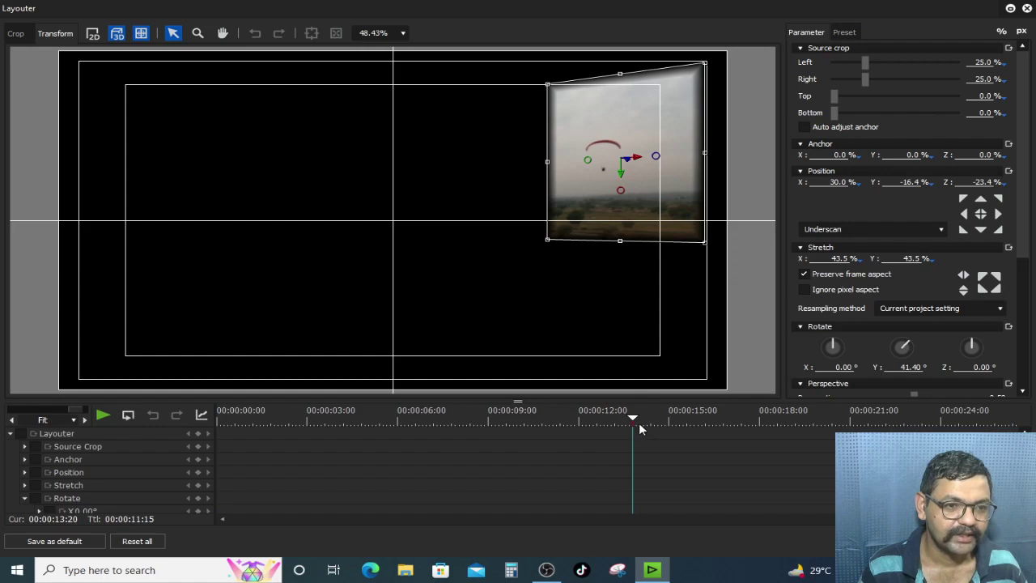
{"action": "left_click_drag", "start_coordinate": [639, 424], "coordinate": [24, 421]}
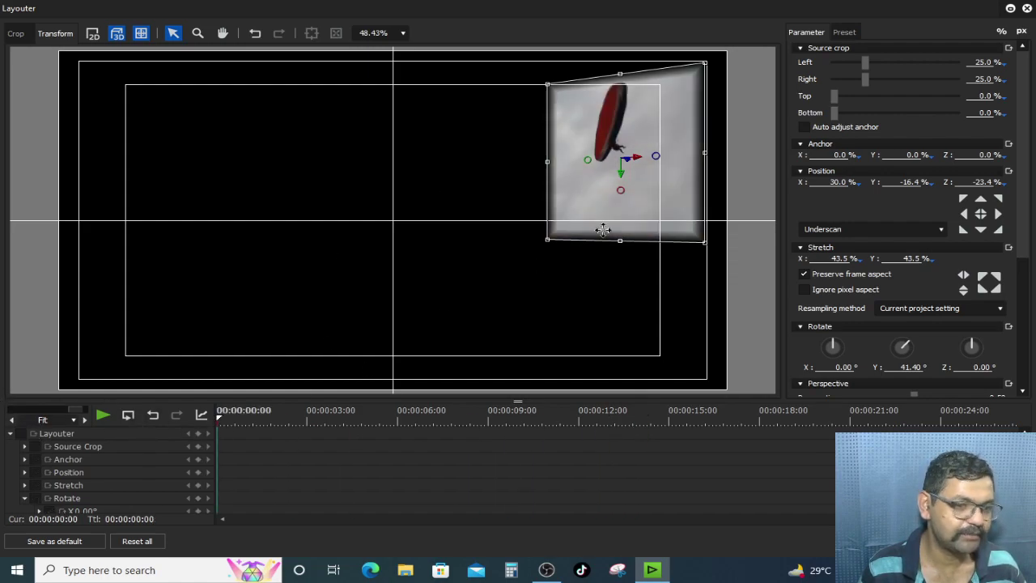
{"action": "left_click_drag", "start_coordinate": [603, 189], "coordinate": [773, 179]}
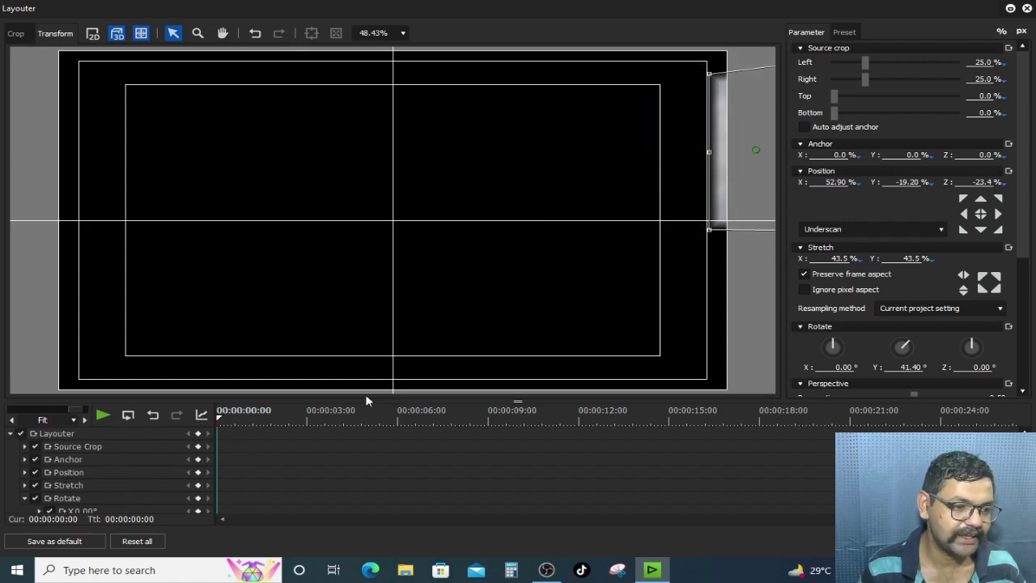
{"action": "left_click_drag", "start_coordinate": [762, 184], "coordinate": [734, 190]}
{"action": "key", "text": "ctrl+z"}
{"action": "left_click", "coordinate": [285, 437]}
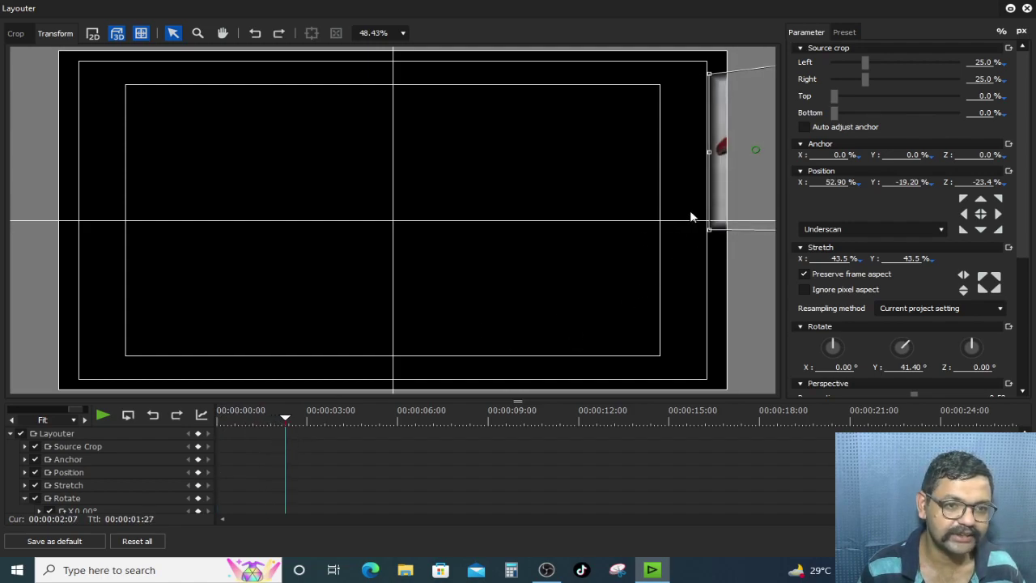
{"action": "left_click_drag", "start_coordinate": [758, 182], "coordinate": [595, 194]}
{"action": "key", "text": "ctrl+z"}
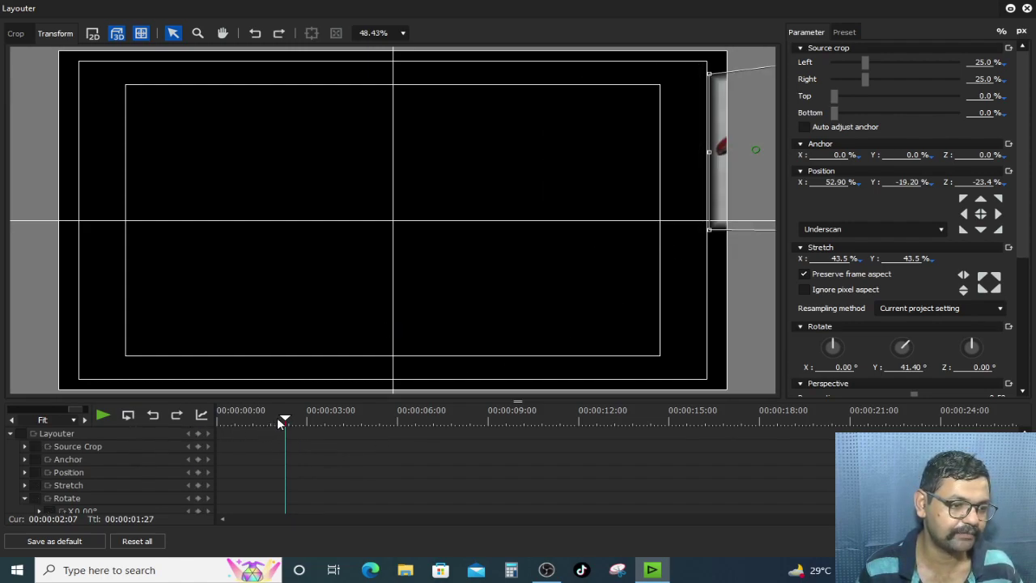
- Keyframe all parameters at 00:00:00:00, position the picture at X 30.20%, Y -16.70% at 00:00:01:20, apply the layout and play the entrance
{"action": "left_click_drag", "start_coordinate": [279, 419], "coordinate": [51, 431]}
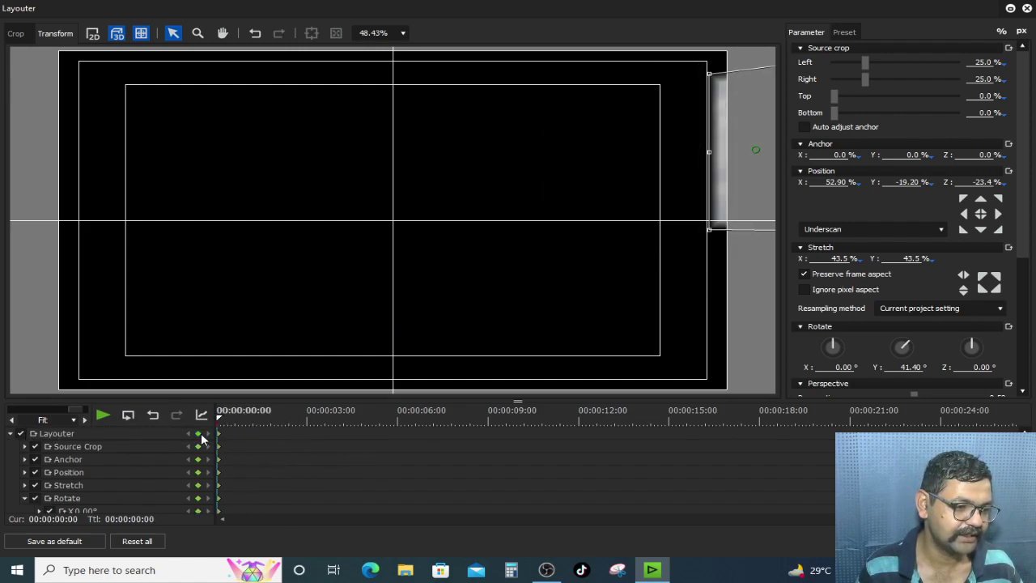
{"action": "left_click_drag", "start_coordinate": [243, 422], "coordinate": [269, 424]}
{"action": "left_click_drag", "start_coordinate": [775, 200], "coordinate": [594, 205]}
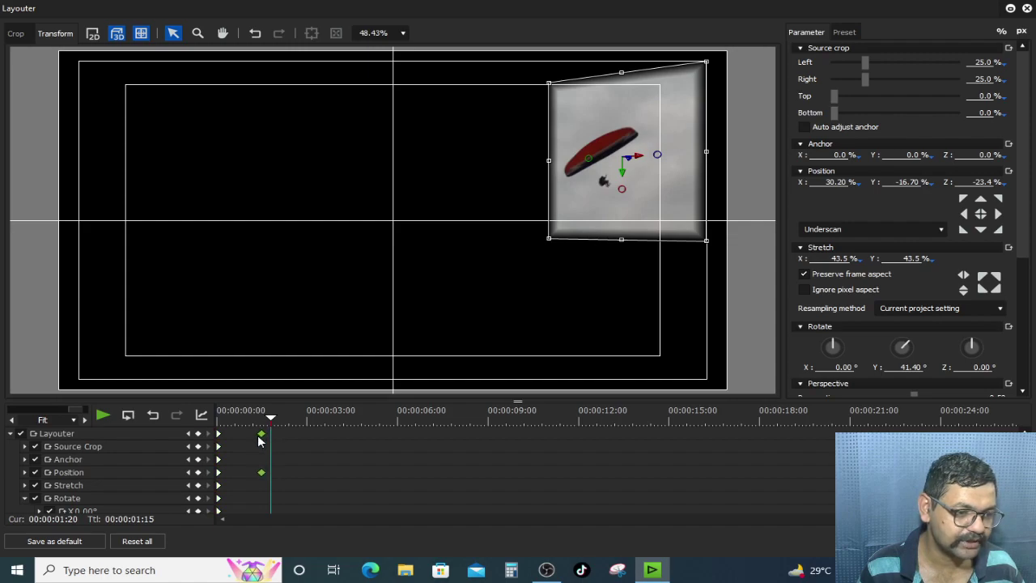
{"action": "left_click_drag", "start_coordinate": [272, 438], "coordinate": [259, 441]}
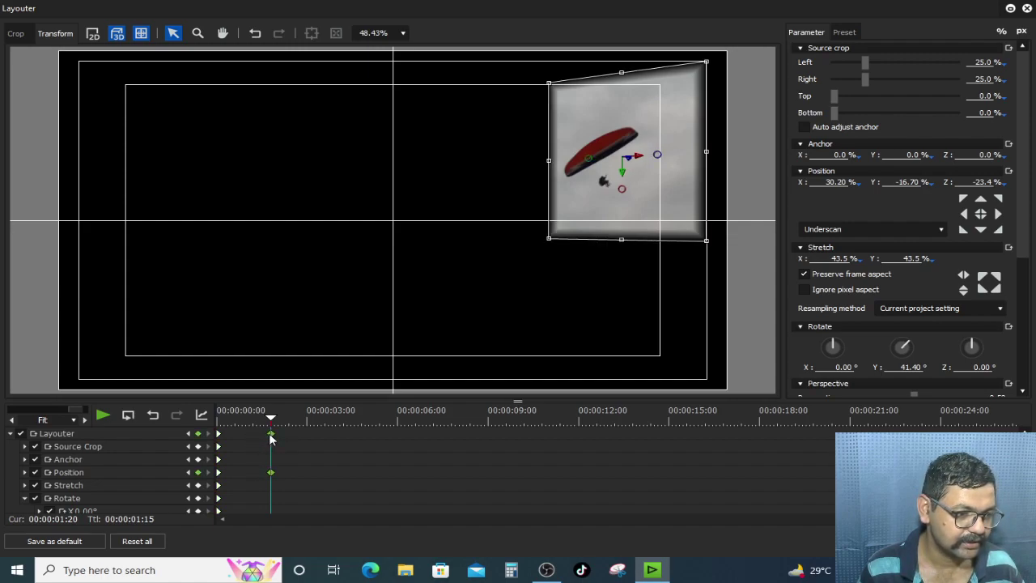
{"action": "left_click", "coordinate": [943, 540]}
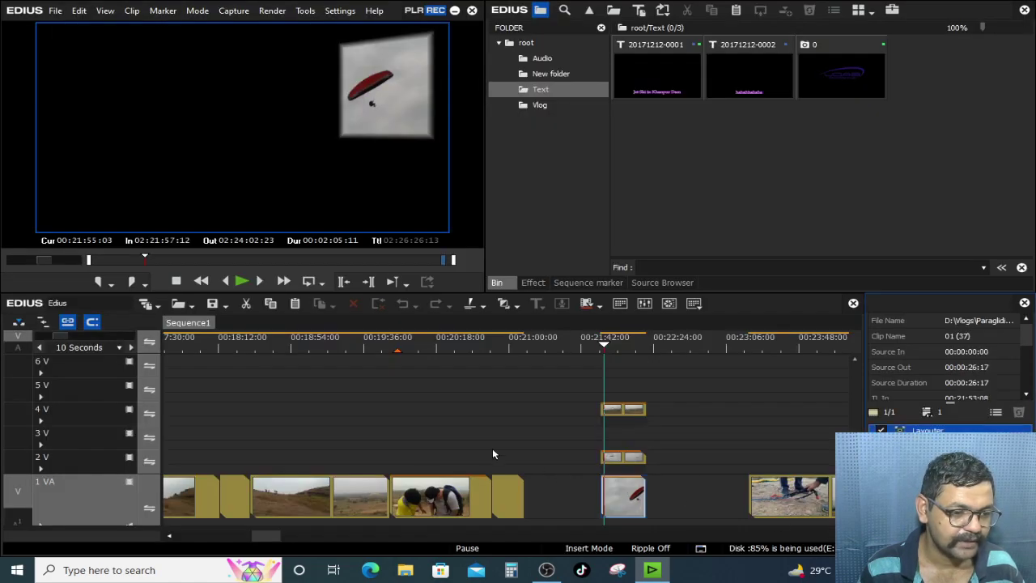
{"action": "mouse_move", "coordinate": [597, 342]}
{"action": "left_mouse_down"}
{"action": "mouse_move", "coordinate": [613, 342]}
{"action": "mouse_move", "coordinate": [605, 345]}
{"action": "left_mouse_up"}
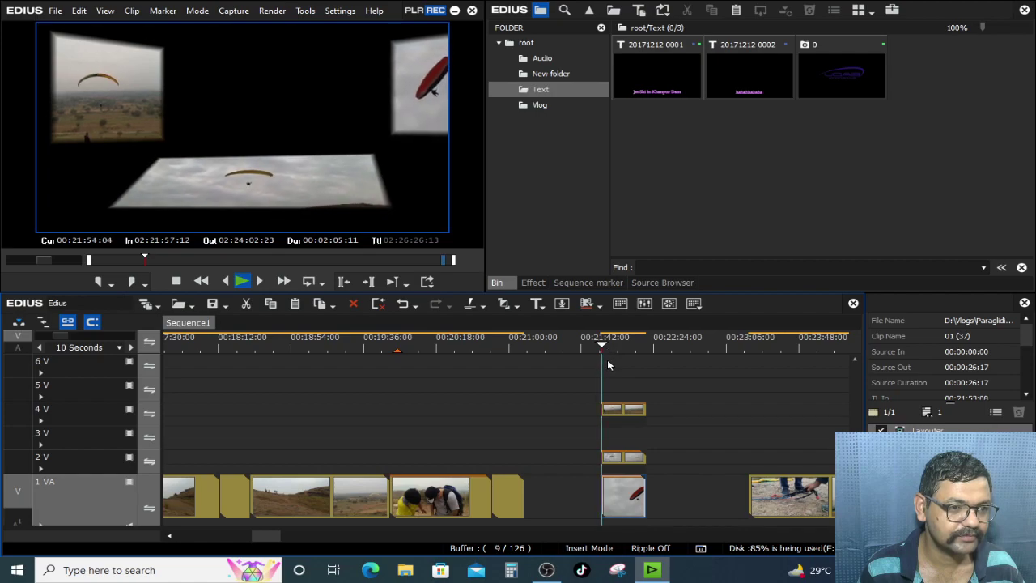
- Open the layout of clip 01 (38) on track 2 V and move its picture below the frame to X -0.20%, Y 67.10%
{"action": "left_click", "coordinate": [627, 458]}
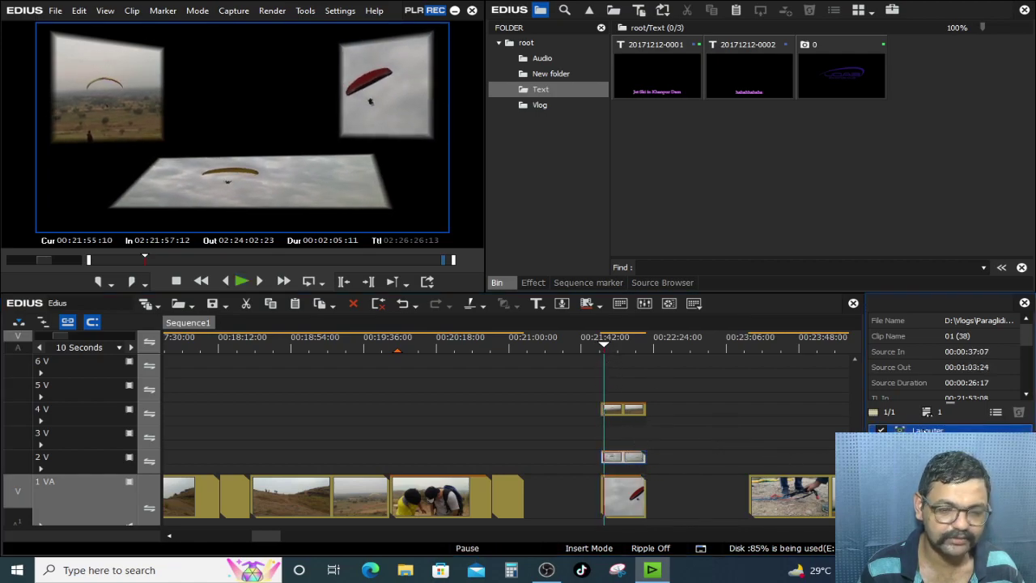
{"action": "key", "text": "F7"}
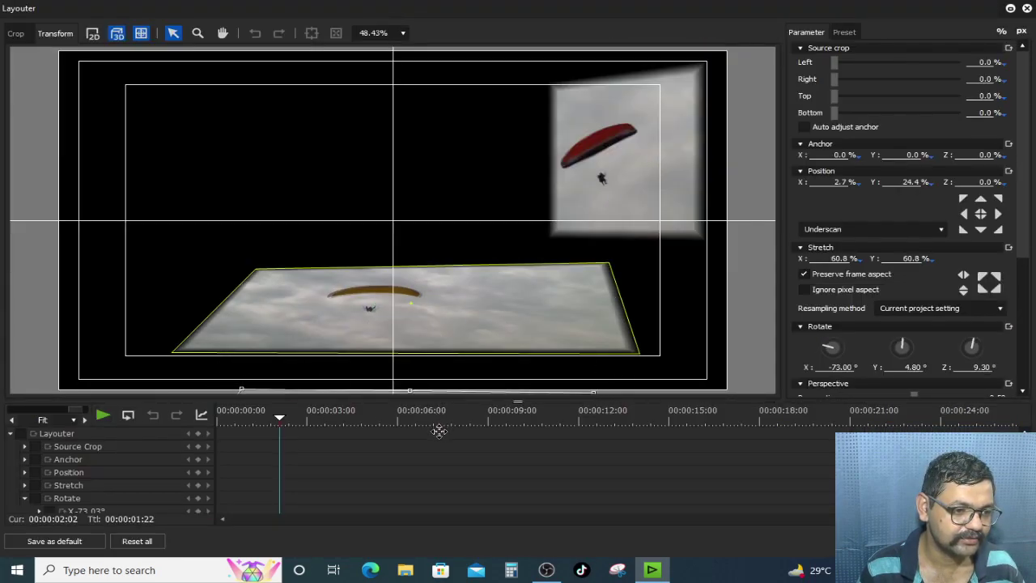
{"action": "left_click_drag", "start_coordinate": [437, 434], "coordinate": [436, 435]}
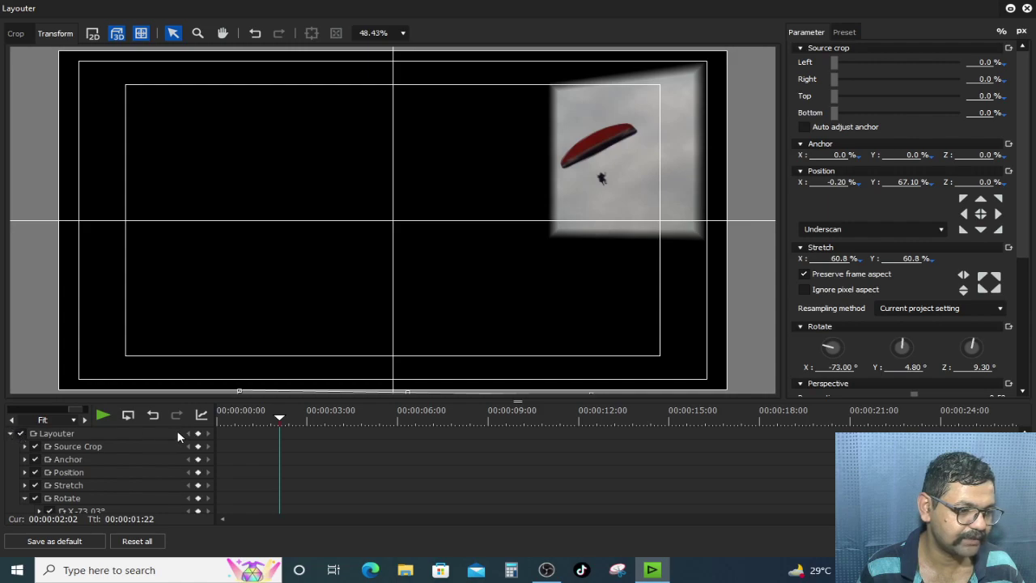
- Keyframe all parameters at 00:00:00:00, raise the picture to X -0.80%, Y 31.00% at 00:00:01:22, and apply the layout
{"action": "left_click_drag", "start_coordinate": [279, 419], "coordinate": [157, 422]}
{"action": "left_click", "coordinate": [198, 433]}
{"action": "left_click_drag", "start_coordinate": [243, 419], "coordinate": [274, 424]}
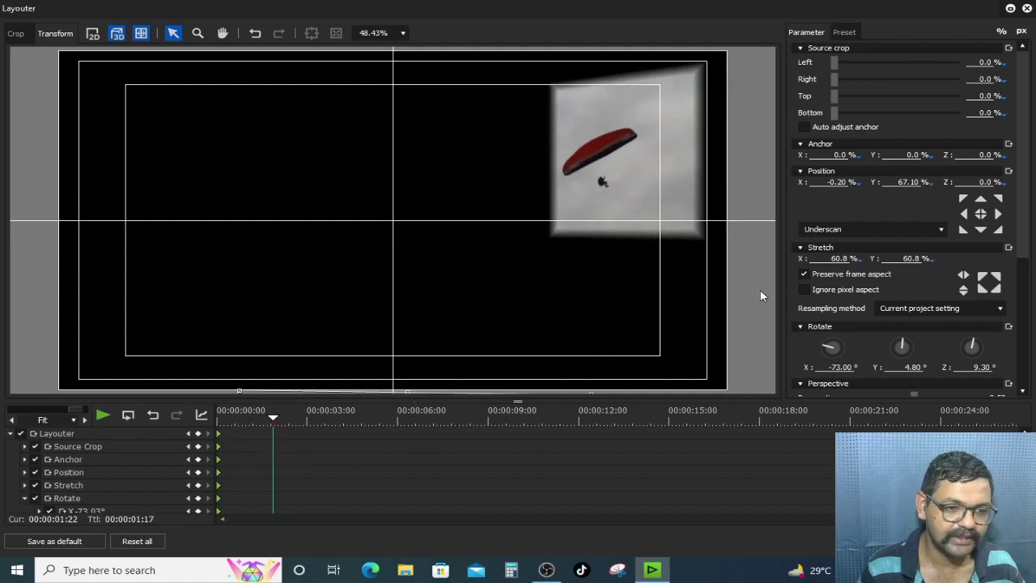
{"action": "scroll", "coordinate": [521, 342], "scroll_direction": "down", "scroll_amount": 2}
{"action": "left_click_drag", "start_coordinate": [464, 377], "coordinate": [464, 284]}
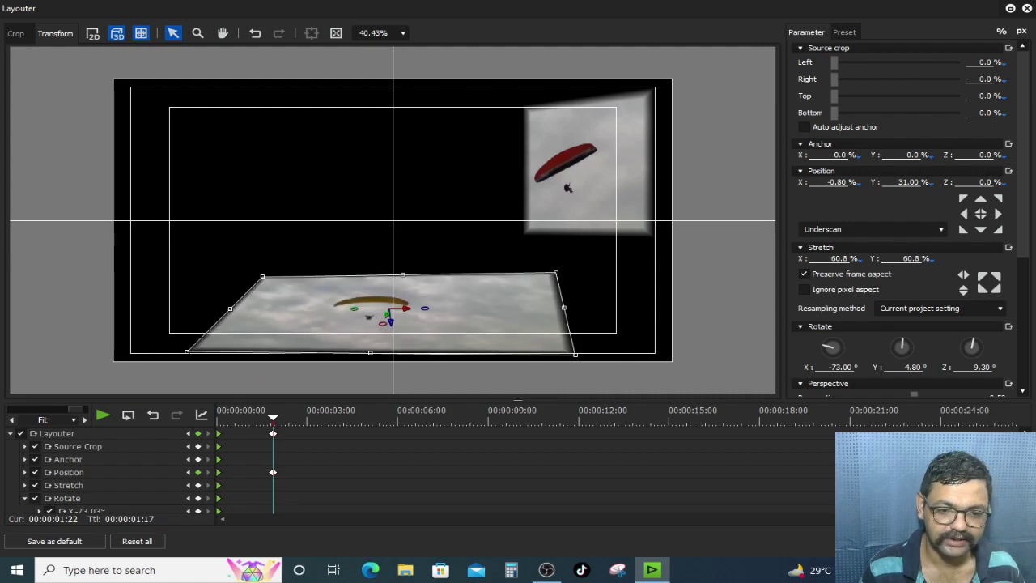
{"action": "left_click", "coordinate": [944, 541]}
- Reopen the layout of clip 01 (37) on track 1 VA and check its entrance keyframes
{"action": "left_click", "coordinate": [617, 488]}
{"action": "double_click", "coordinate": [927, 430]}
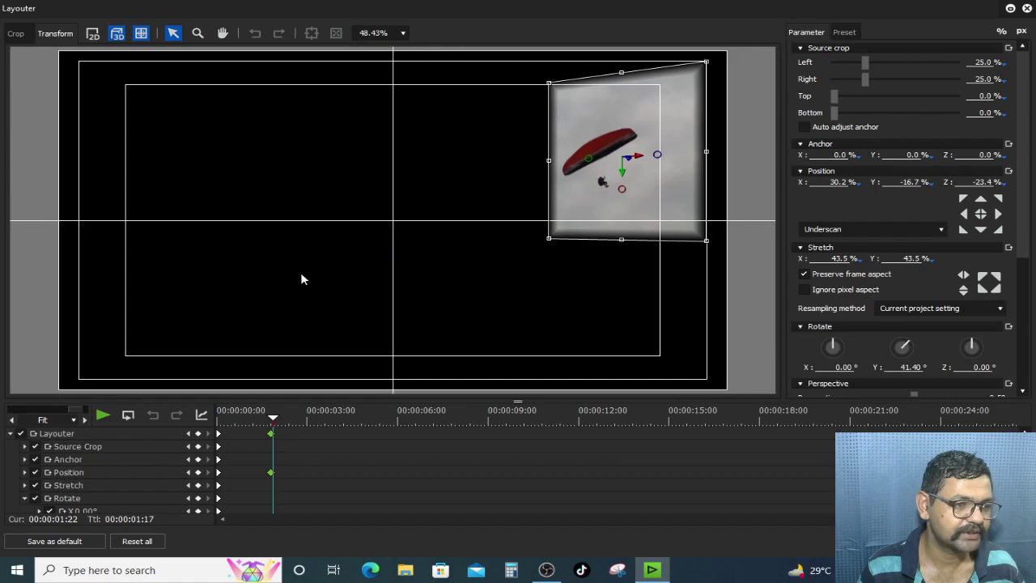
{"action": "left_click", "coordinate": [941, 541]}
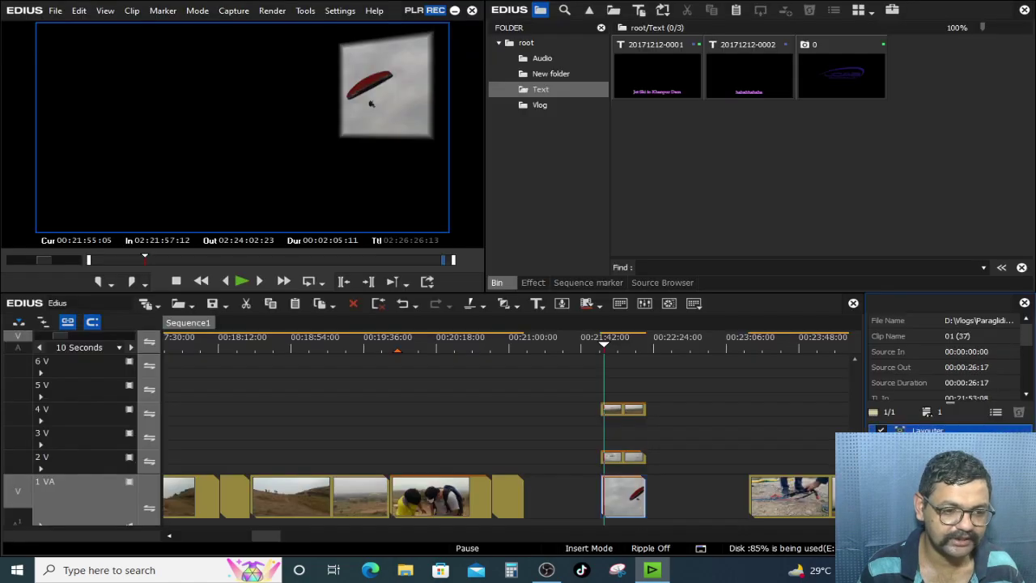
- Open the layout of clip 01 (36) on track 4 V and move its picture outside the frame to X -59.20%, Y -15.70%
{"action": "left_click", "coordinate": [628, 410]}
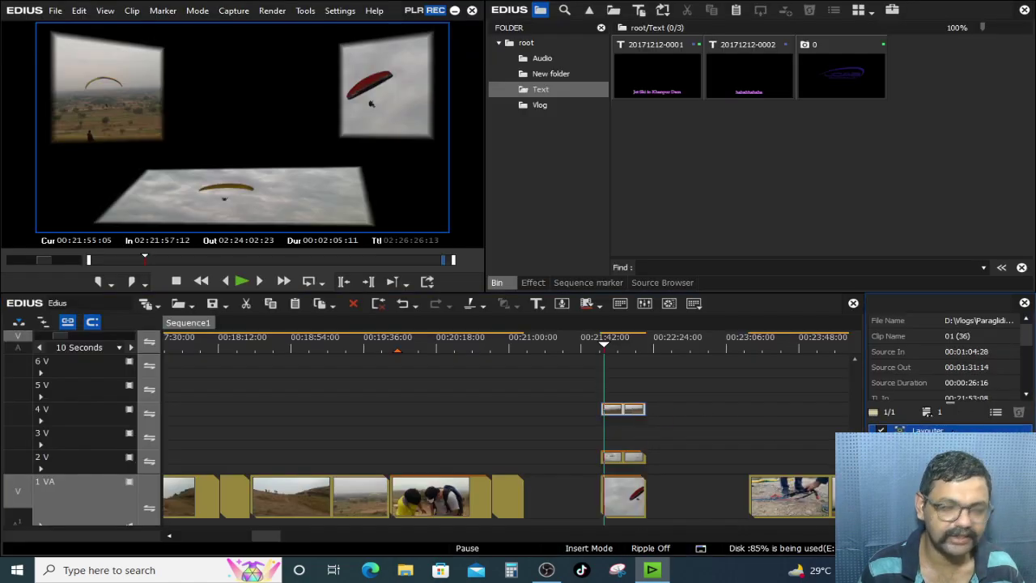
{"action": "key", "text": "F7"}
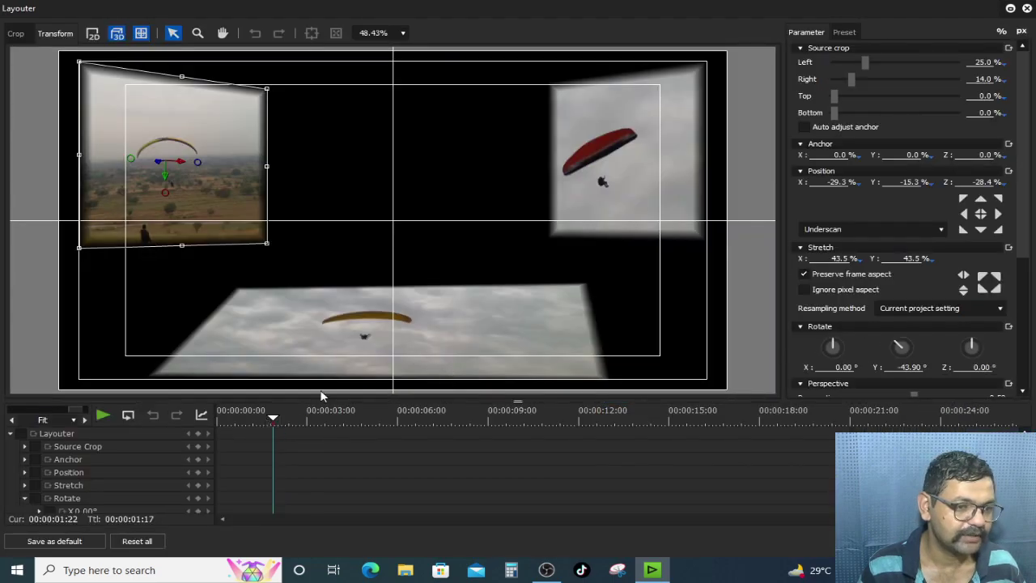
{"action": "left_click_drag", "start_coordinate": [210, 173], "coordinate": [35, 187]}
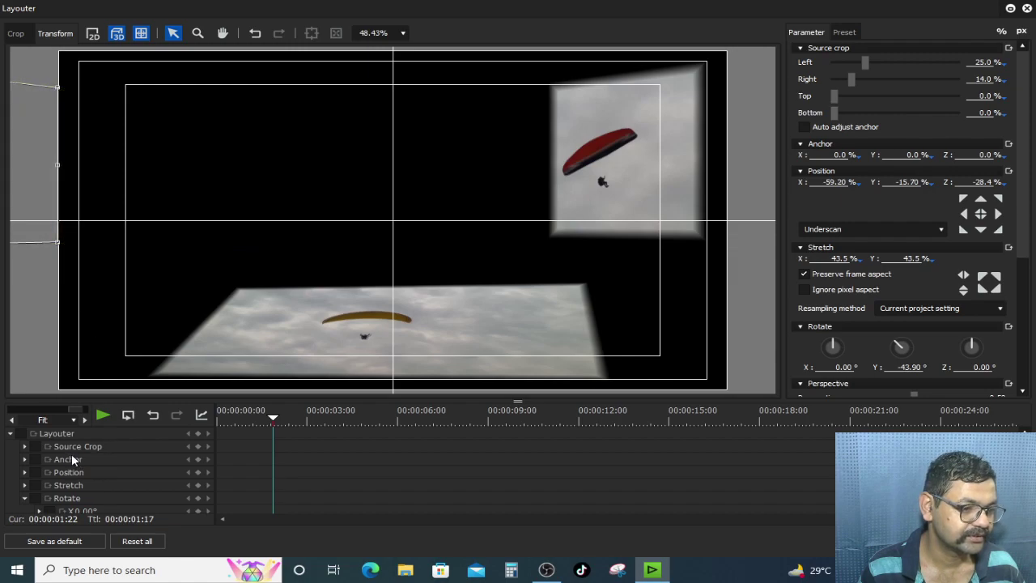
- Keyframe all parameters at 00:00:00:00, position the picture at X -29.10%, Y -15.10% at 00:00:02:10, apply the layout and play the entrance
{"action": "left_click_drag", "start_coordinate": [255, 423], "coordinate": [215, 424]}
{"action": "left_click", "coordinate": [35, 446]}
{"action": "left_click", "coordinate": [22, 434]}
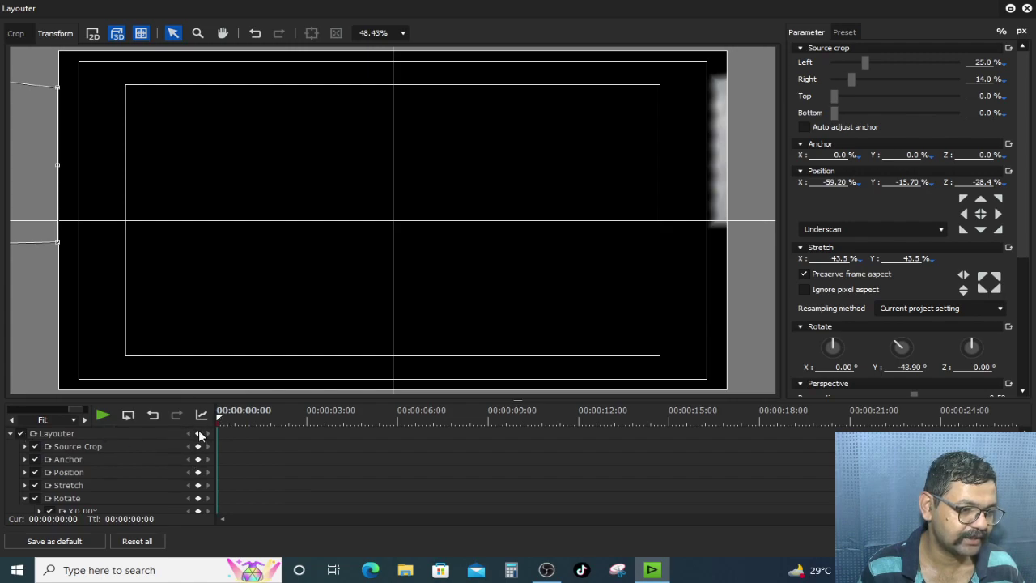
{"action": "left_click_drag", "start_coordinate": [257, 421], "coordinate": [288, 431]}
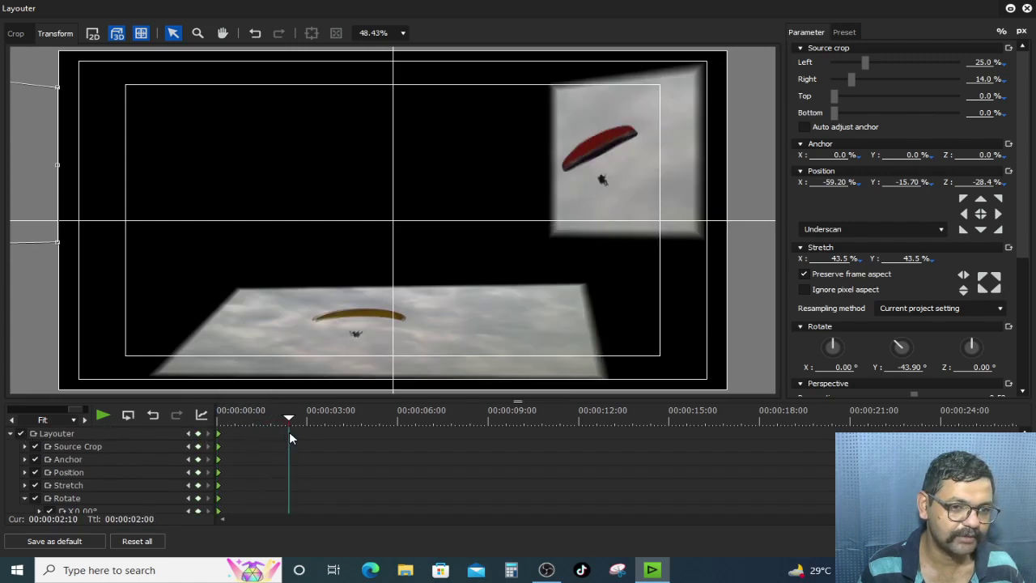
{"action": "left_click_drag", "start_coordinate": [28, 208], "coordinate": [268, 211]}
{"action": "left_click", "coordinate": [931, 540]}
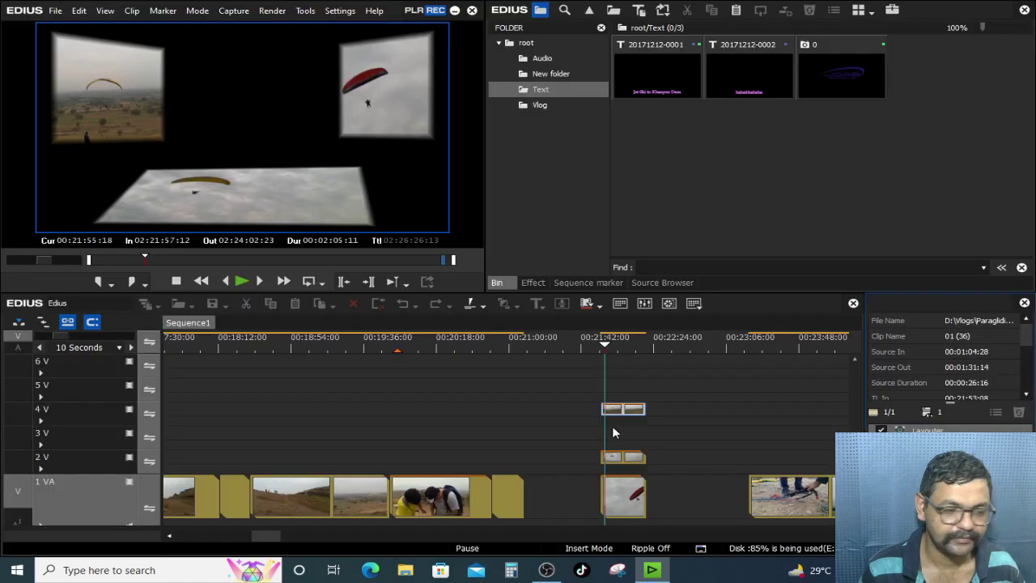
{"action": "left_click", "coordinate": [600, 346]}
{"action": "key", "text": "space"}
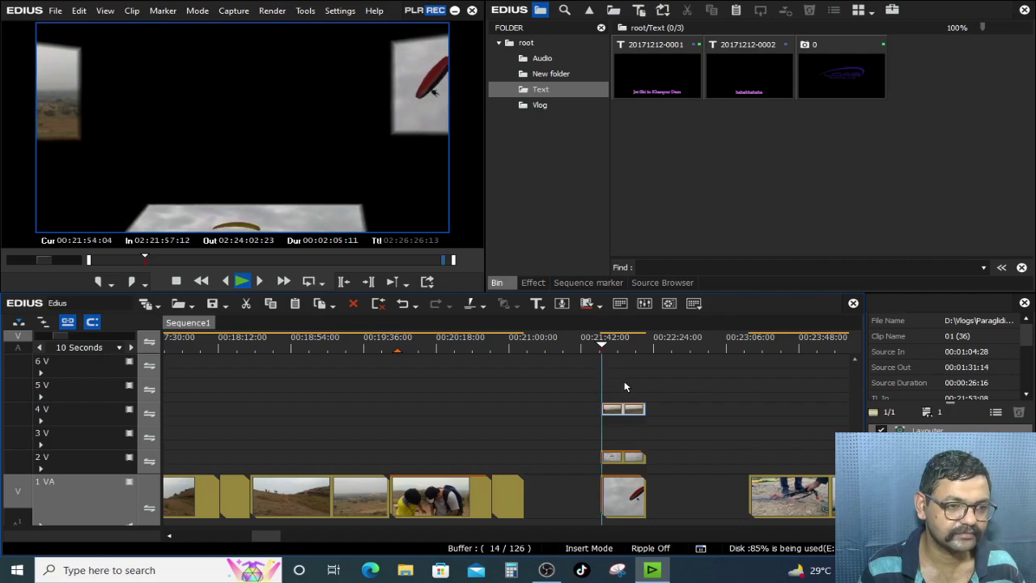
{"action": "left_click", "coordinate": [599, 340]}
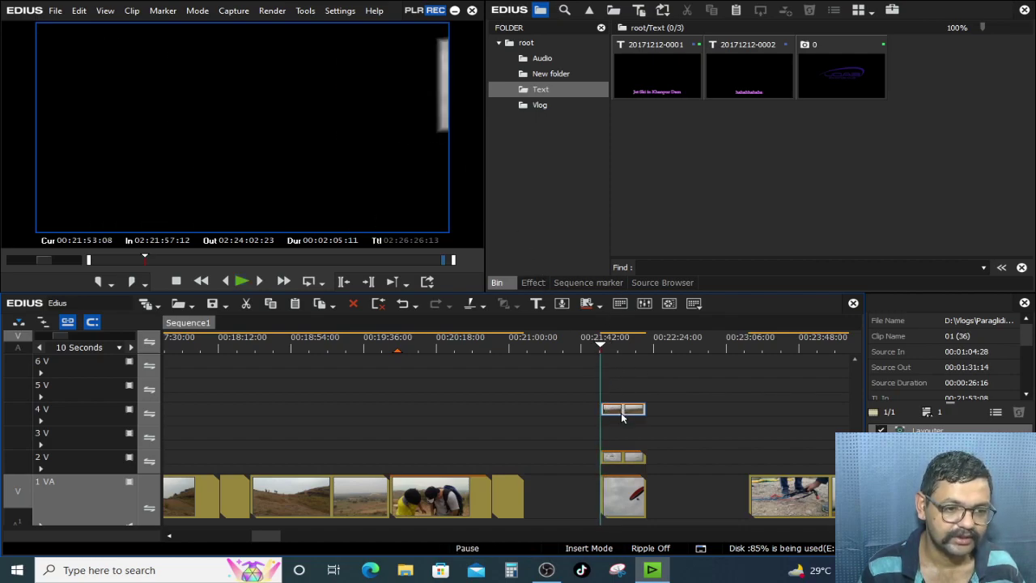
- In the layout of clip 01 (37) on track 1 VA, move the starting position to X 55.30%, Y -19.90%, apply it and play the entrance
{"action": "left_click", "coordinate": [625, 492]}
{"action": "left_click", "coordinate": [623, 350]}
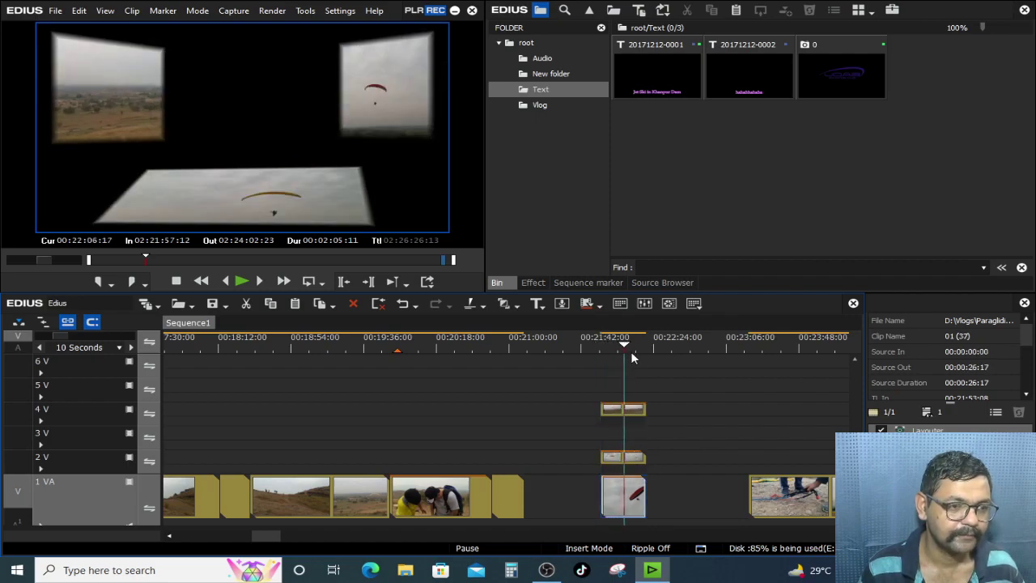
{"action": "key", "text": "F7"}
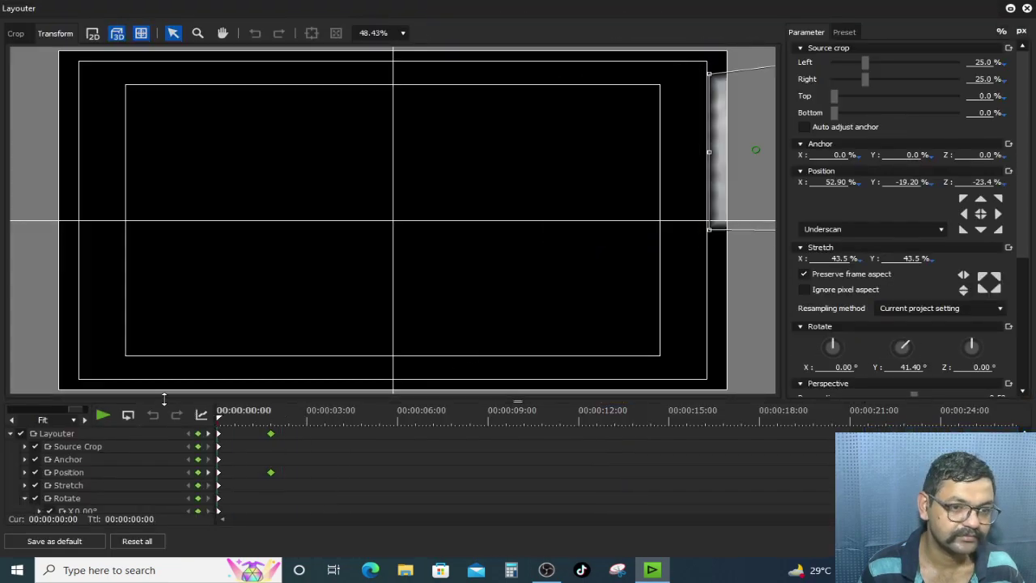
{"action": "left_click_drag", "start_coordinate": [745, 162], "coordinate": [770, 162]}
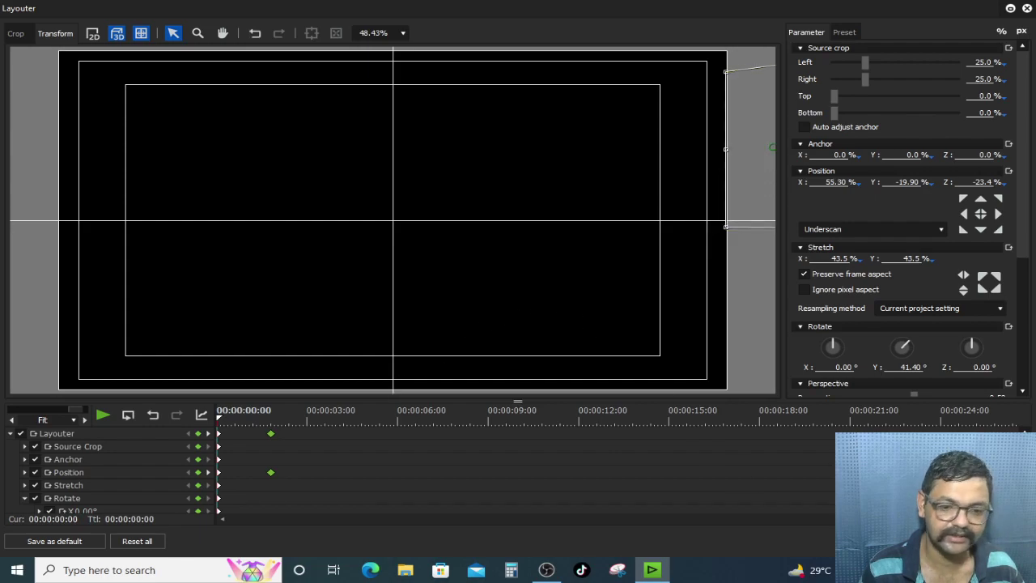
{"action": "left_click", "coordinate": [943, 540]}
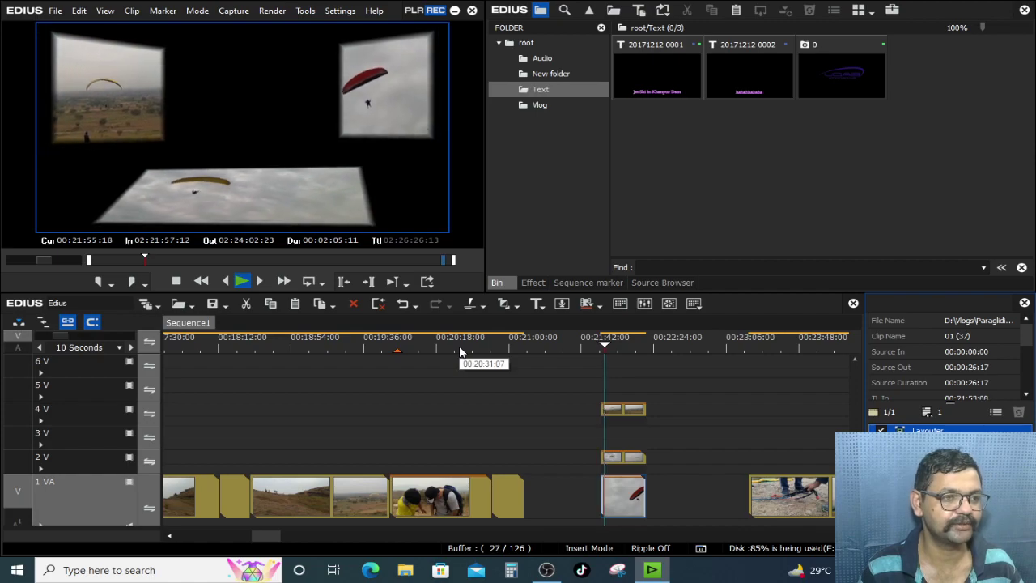
{"action": "key", "text": "space"}
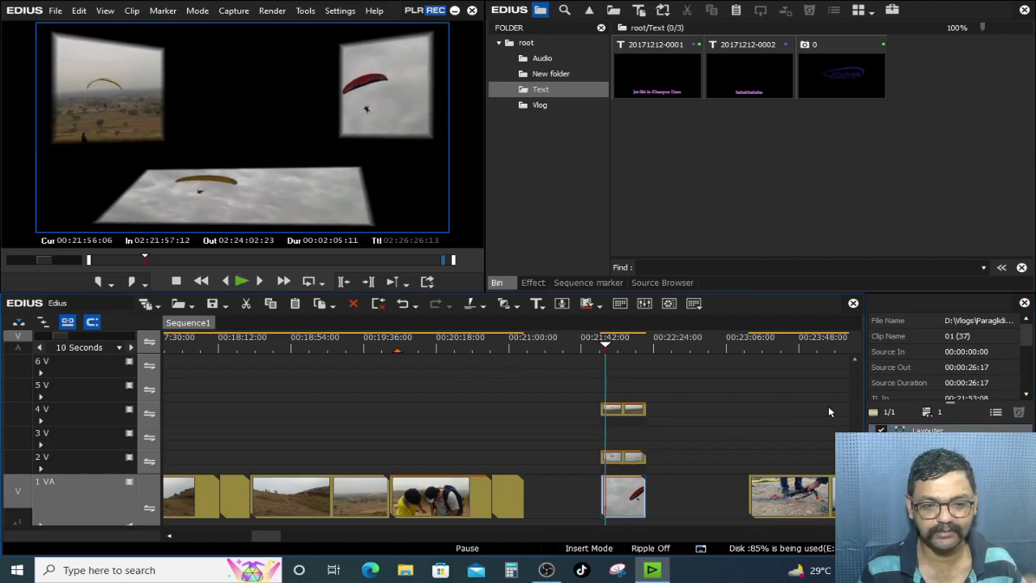
- Reopen the layout of clip 01 (37) and rotate the picture to X -180.00°, Y -5.00°, Z -180.00° at 00:00:03:09
{"action": "double_click", "coordinate": [923, 431]}
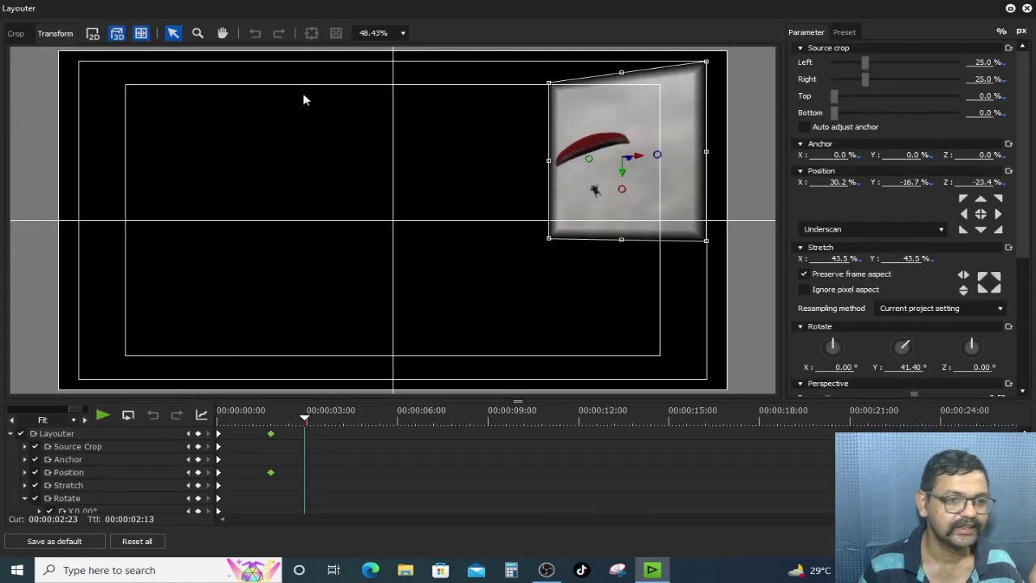
{"action": "mouse_move", "coordinate": [308, 409]}
{"action": "left_mouse_down"}
{"action": "mouse_move", "coordinate": [254, 409]}
{"action": "mouse_move", "coordinate": [318, 417]}
{"action": "left_mouse_up"}
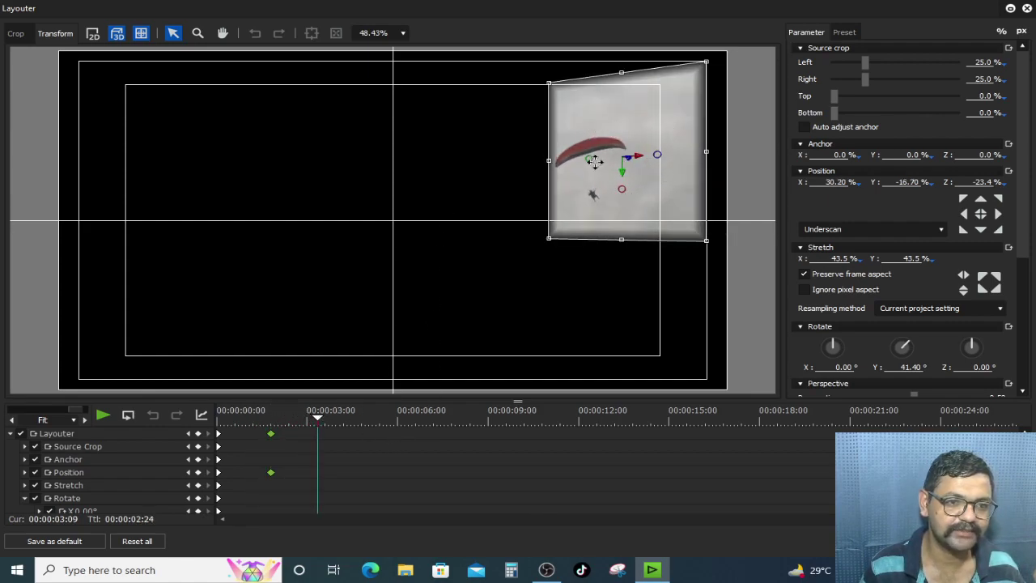
{"action": "left_click_drag", "start_coordinate": [593, 162], "coordinate": [255, 181]}
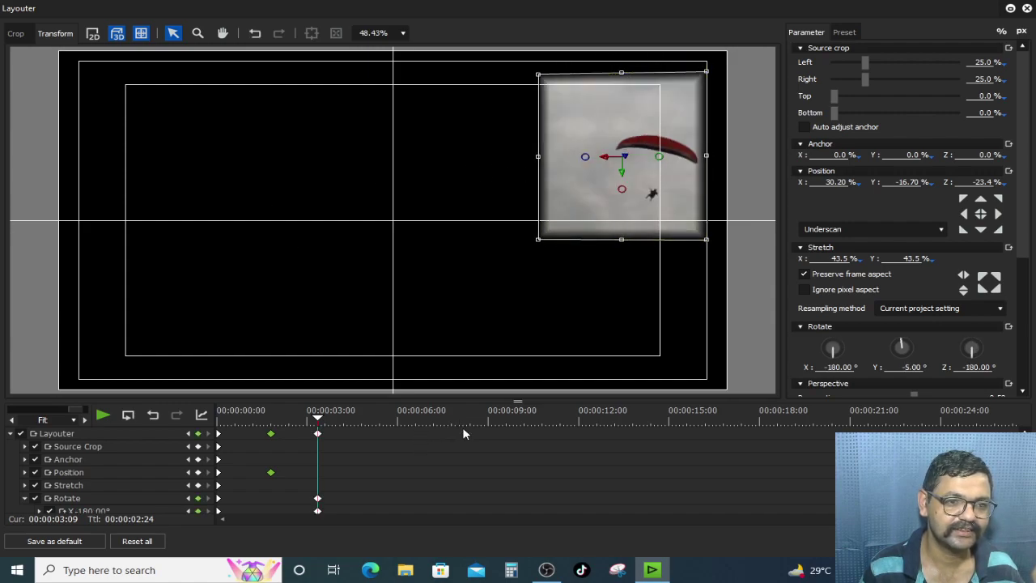
{"action": "left_click_drag", "start_coordinate": [346, 424], "coordinate": [380, 421]}
{"action": "left_click_drag", "start_coordinate": [593, 165], "coordinate": [657, 165]}
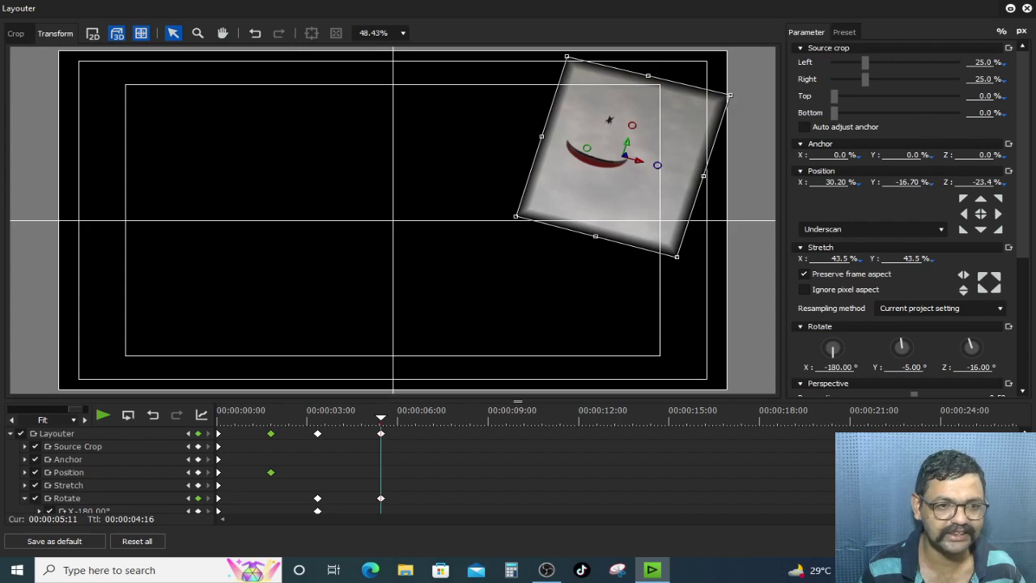
{"action": "key", "text": "ctrl+z"}
- Apply the layout of clip 01 (37) and play its rotating entrance from the start of the composition
{"action": "left_click", "coordinate": [943, 541]}
{"action": "left_click_drag", "start_coordinate": [611, 347], "coordinate": [600, 346]}
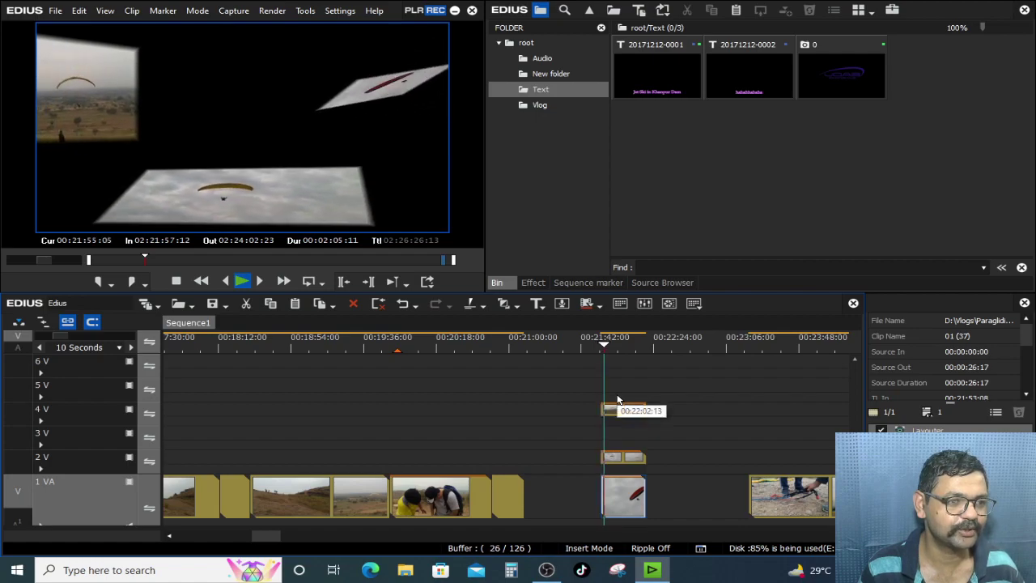
{"action": "key", "text": "space"}
- Rotate the picture of clip 01 (38) on track 2 V to X -253.10°, Y -5.40°, Z 170.70° at 00:00:04:01, apply the layout and preview it
{"action": "left_click", "coordinate": [639, 458]}
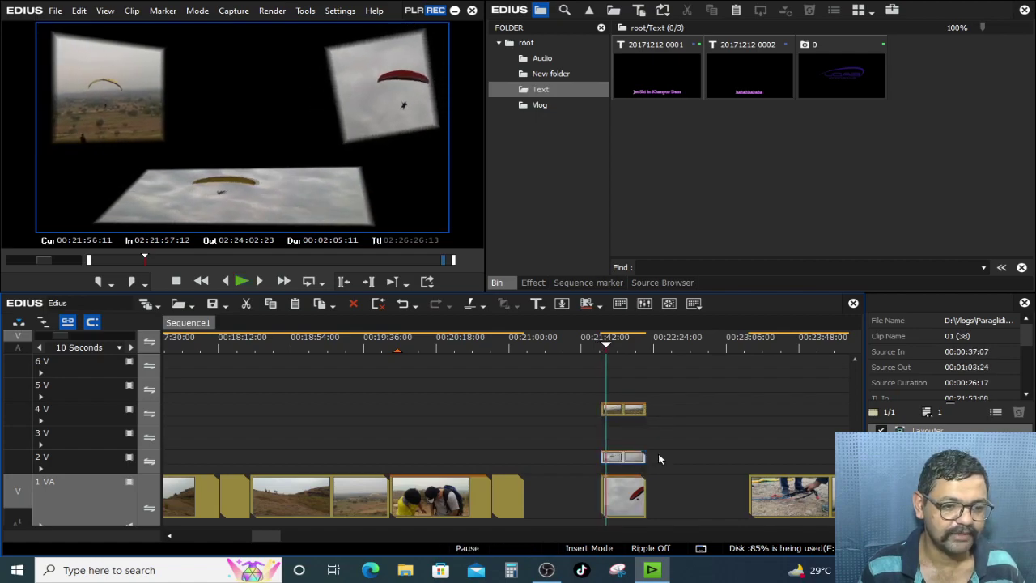
{"action": "double_click", "coordinate": [928, 431]}
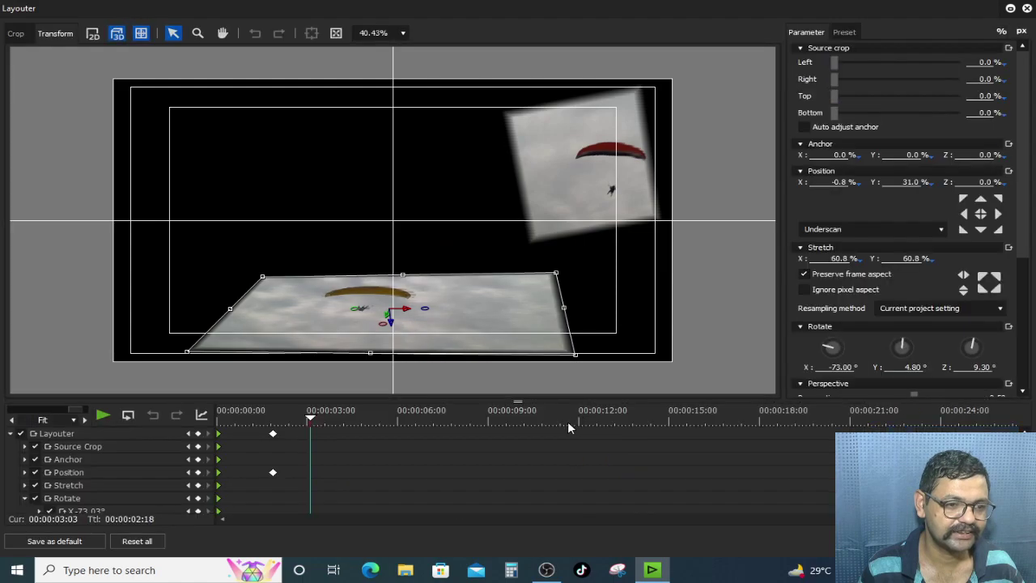
{"action": "left_click_drag", "start_coordinate": [292, 419], "coordinate": [338, 419]}
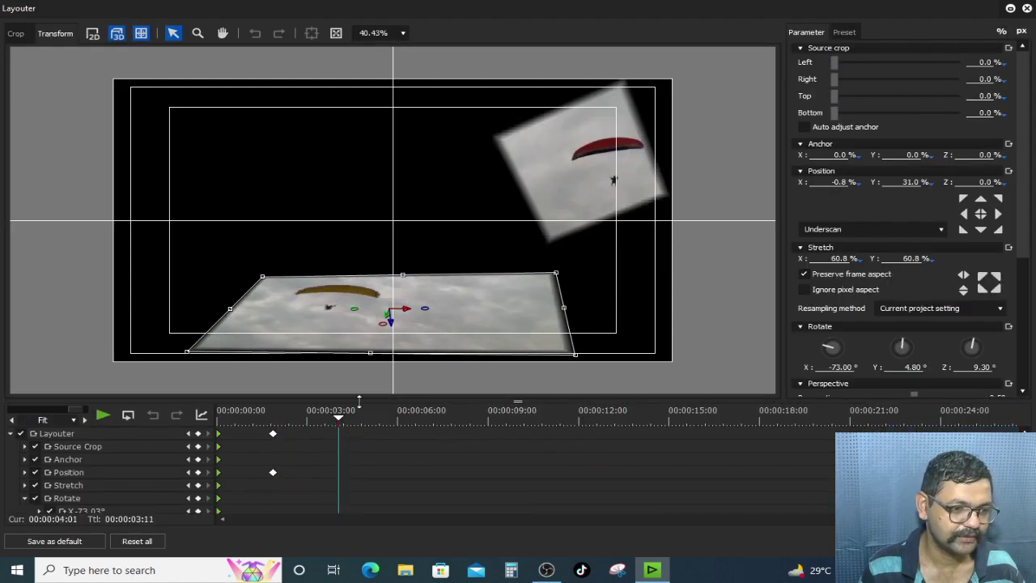
{"action": "left_click_drag", "start_coordinate": [362, 316], "coordinate": [414, 313]}
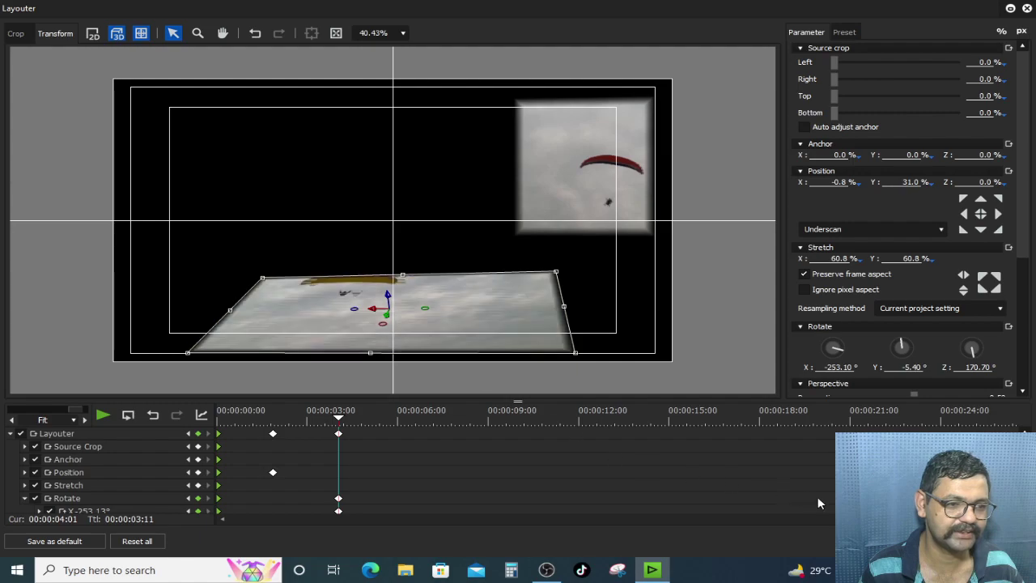
{"action": "key", "text": "Return"}
{"action": "left_click", "coordinate": [614, 343]}
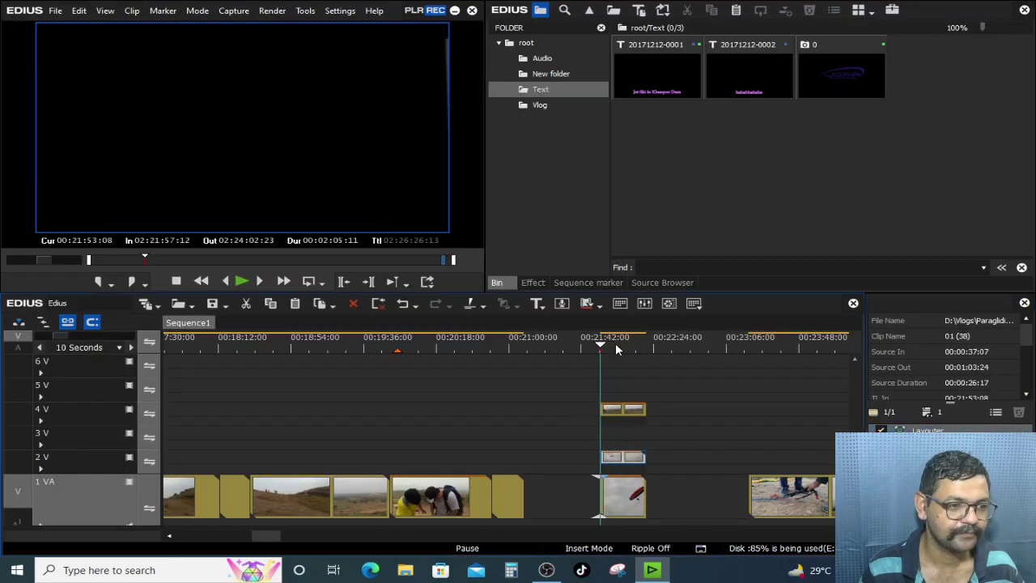
{"action": "left_click_drag", "start_coordinate": [621, 346], "coordinate": [601, 348]}
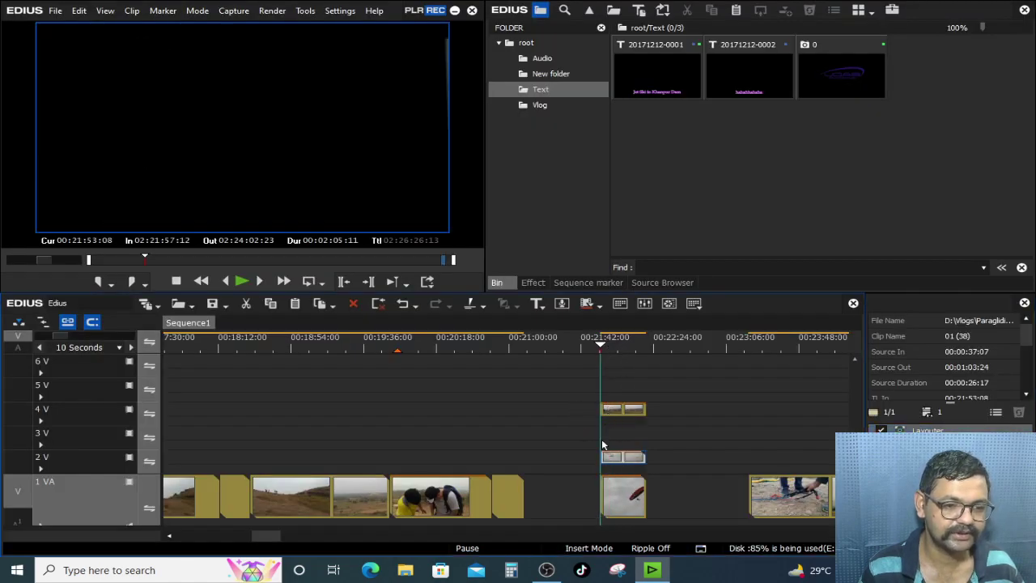
- Open the layout of clip 01 (36) on track 4 V and place its playhead at 00:00:04:17
{"action": "left_click", "coordinate": [902, 430]}
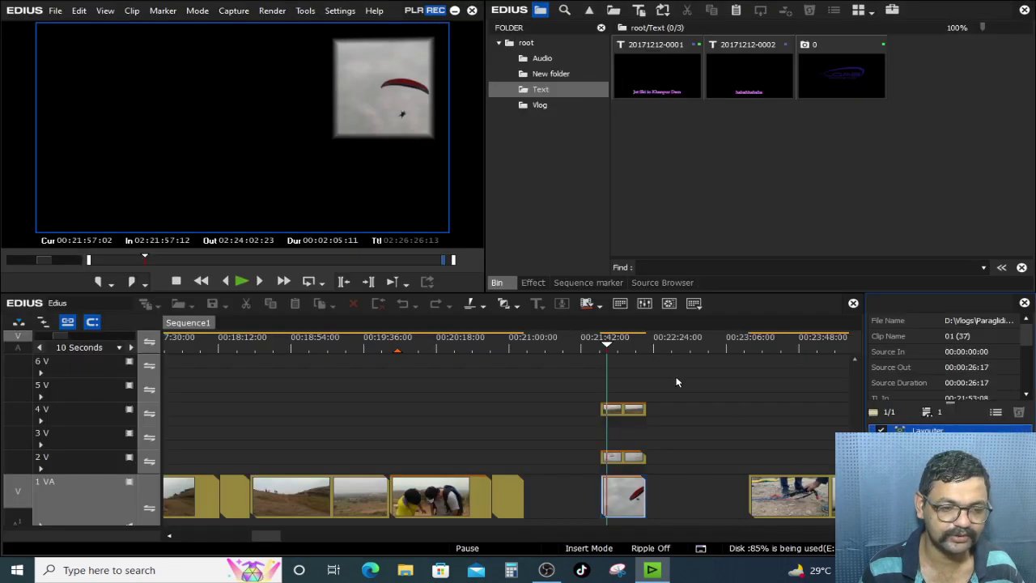
{"action": "double_click", "coordinate": [927, 432]}
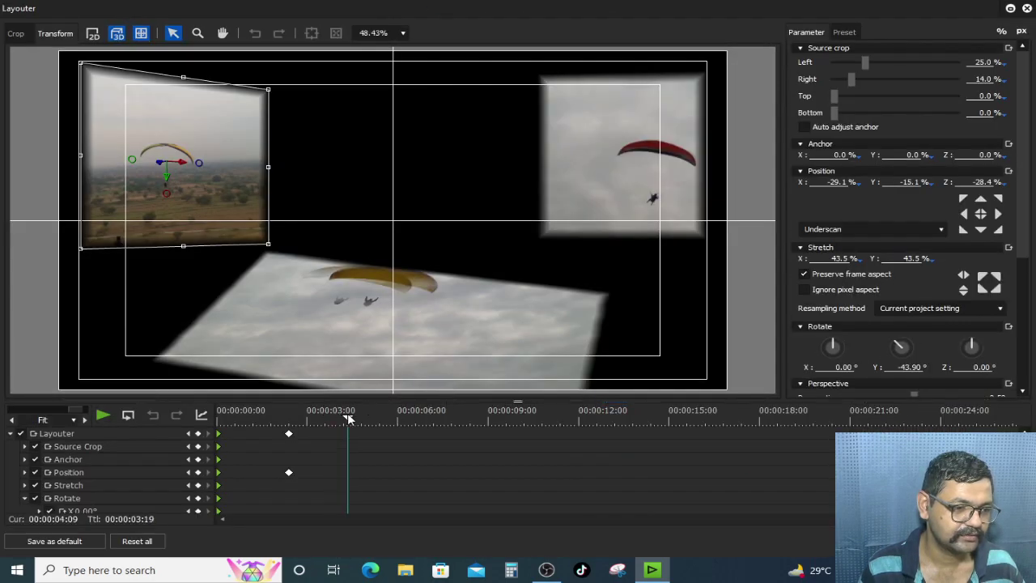
{"action": "mouse_move", "coordinate": [348, 418]}
{"action": "left_mouse_down"}
{"action": "mouse_move", "coordinate": [289, 419]}
{"action": "mouse_move", "coordinate": [358, 423]}
{"action": "left_mouse_up"}
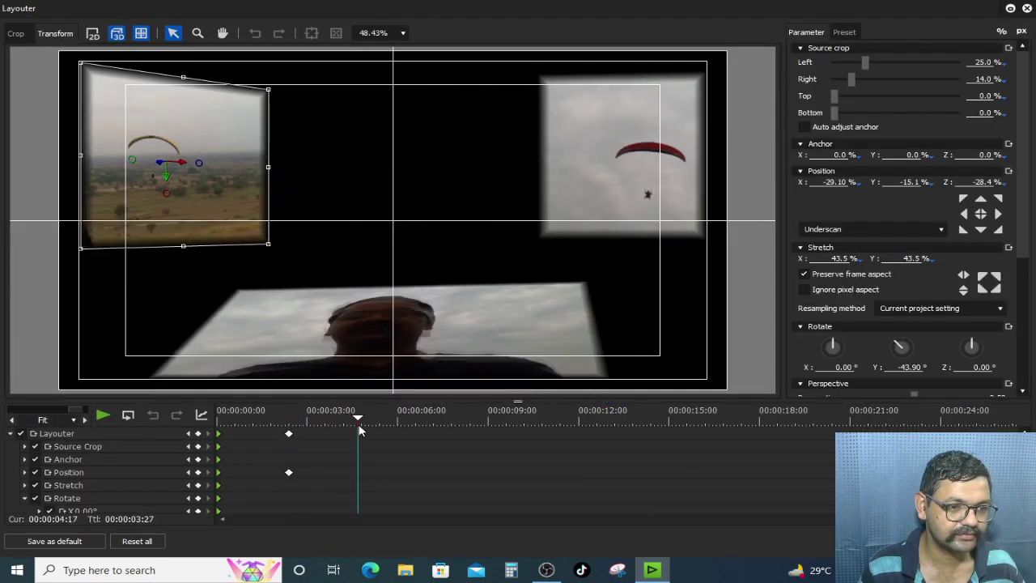
{"action": "left_click_drag", "start_coordinate": [133, 162], "coordinate": [339, 178]}
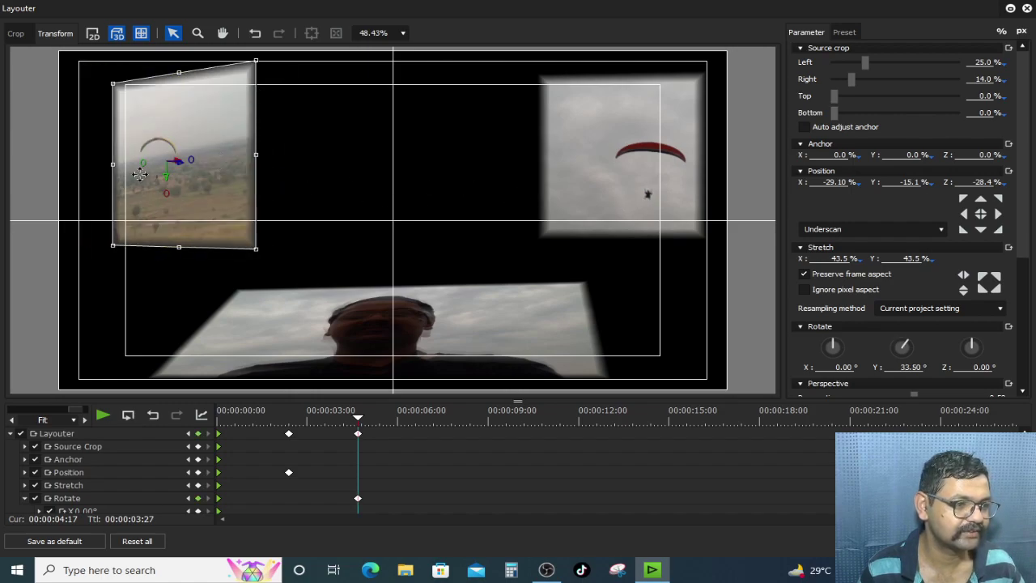
{"action": "key", "text": "ctrl+z"}
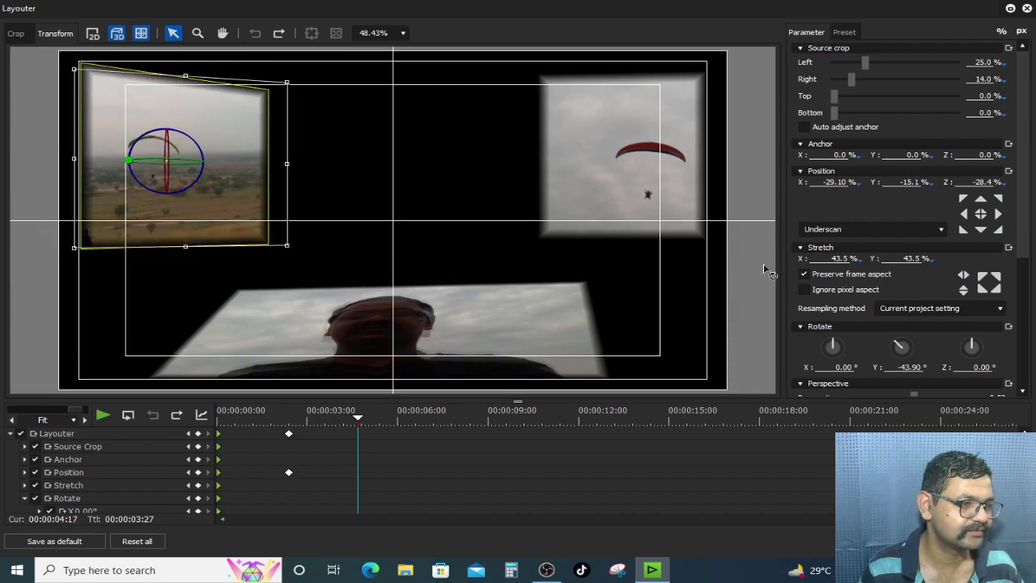
{"action": "left_click_drag", "start_coordinate": [784, 268], "coordinate": [784, 268]}
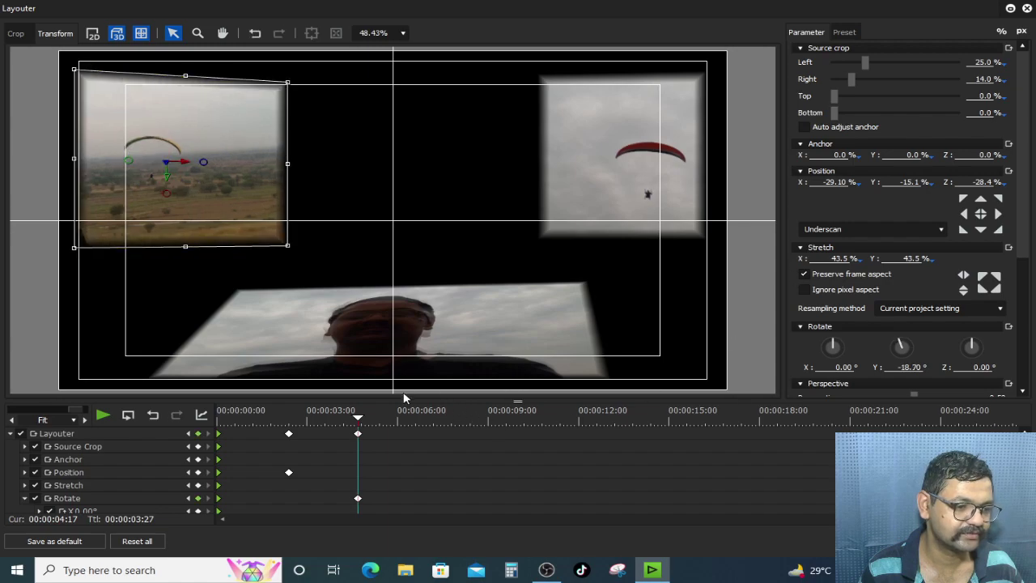
{"action": "mouse_move", "coordinate": [338, 423]}
{"action": "left_mouse_down"}
{"action": "mouse_move", "coordinate": [232, 418]}
{"action": "mouse_move", "coordinate": [326, 416]}
{"action": "left_mouse_up"}
{"action": "key", "text": "ctrl+z"}
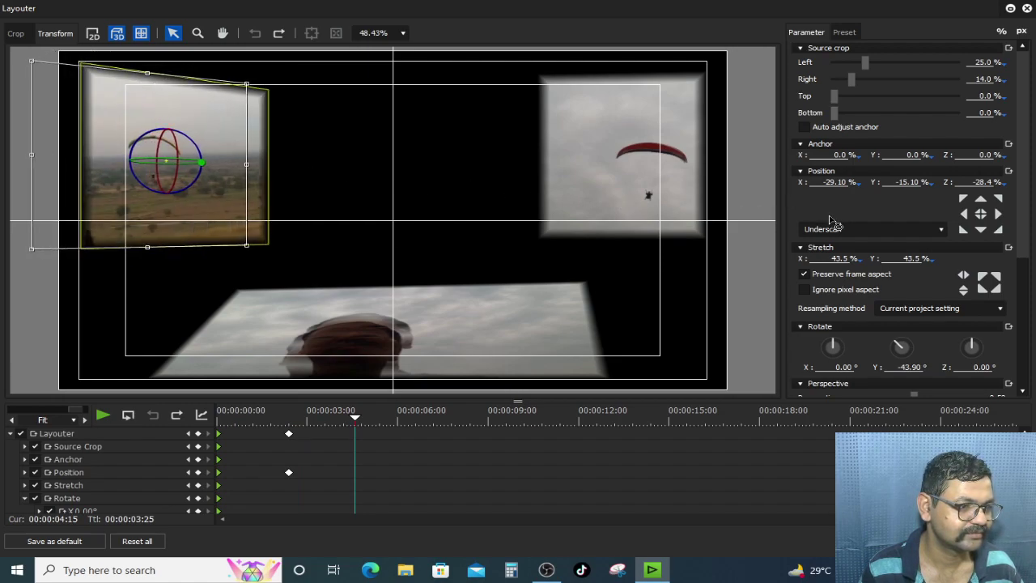
- Rotate the picture to X -180.00°, Y -6.10°, Z -180.00° at 00:00:04:15, apply the layout and play the composition full screen
{"action": "left_click_drag", "start_coordinate": [846, 222], "coordinate": [919, 219]}
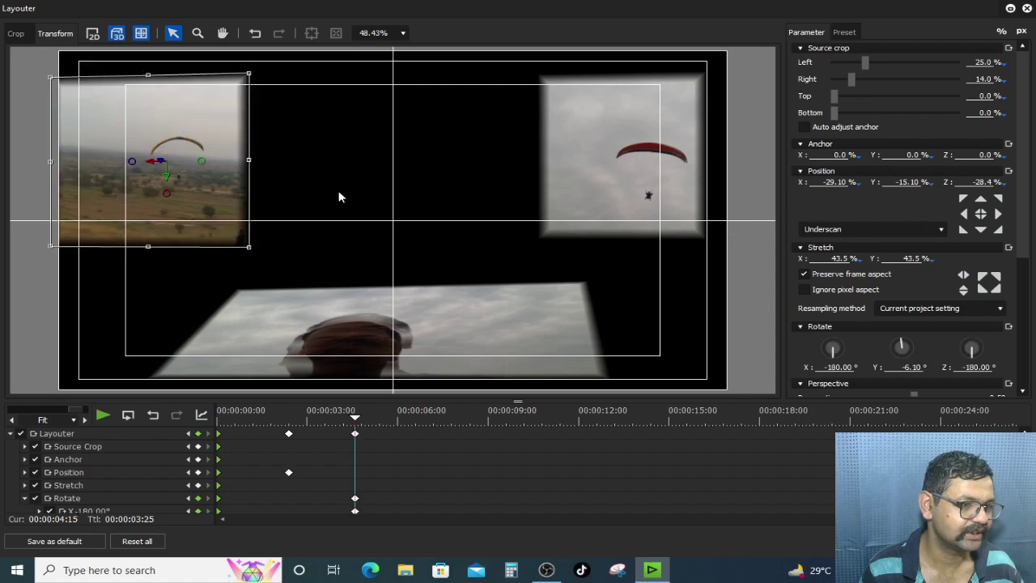
{"action": "left_click_drag", "start_coordinate": [218, 188], "coordinate": [241, 185]}
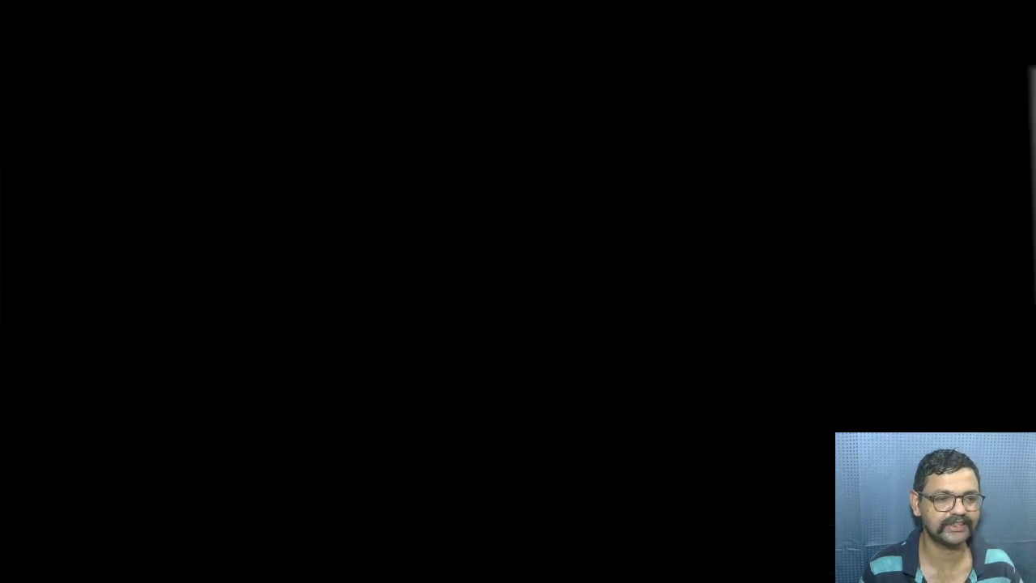
{"action": "double_click", "coordinate": [515, 273]}
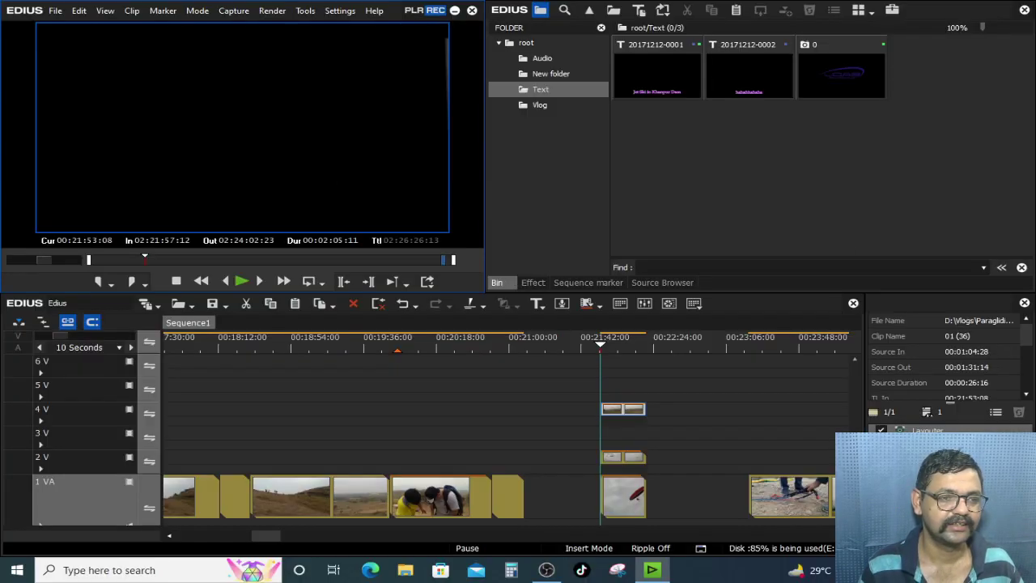
{"action": "double_click", "coordinate": [236, 199]}
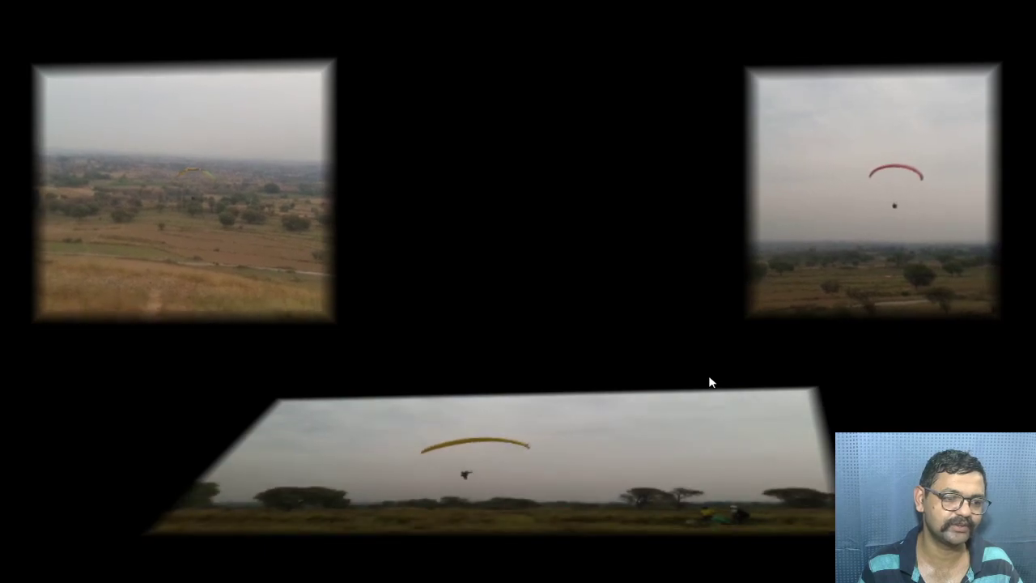
- Return from full-screen playback, add keyframes for all layout properties of clip 01 (36) at 00:00:07:11 and apply the layout
{"action": "key", "text": "Escape"}
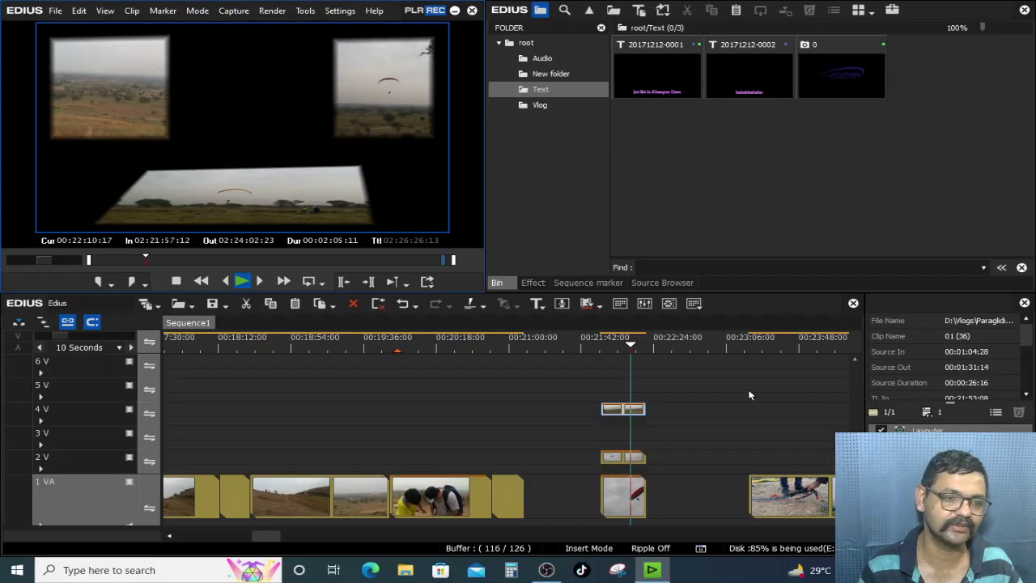
{"action": "left_click_drag", "start_coordinate": [606, 343], "coordinate": [619, 348]}
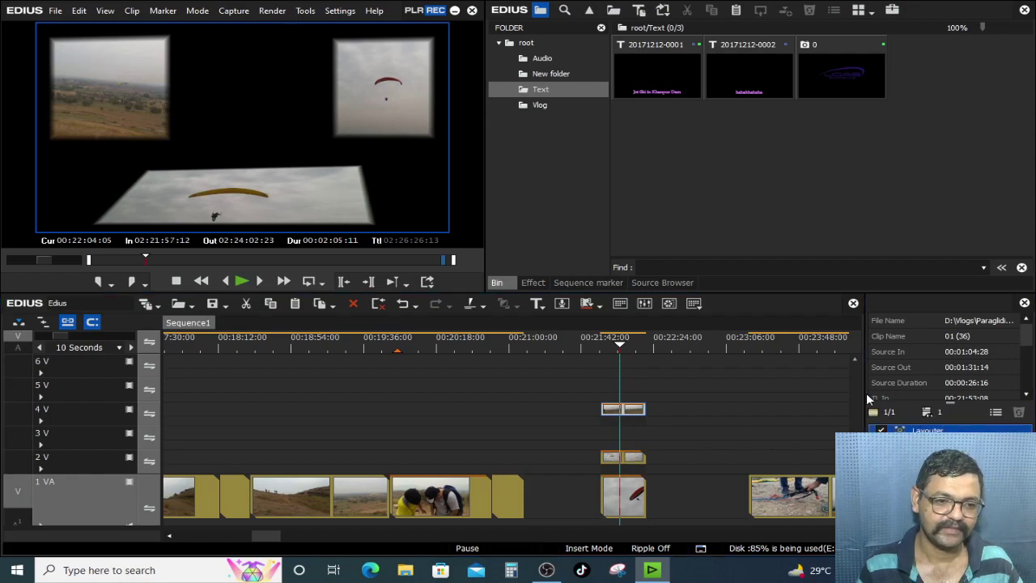
{"action": "double_click", "coordinate": [899, 429]}
{"action": "left_click_drag", "start_coordinate": [484, 430], "coordinate": [440, 422]}
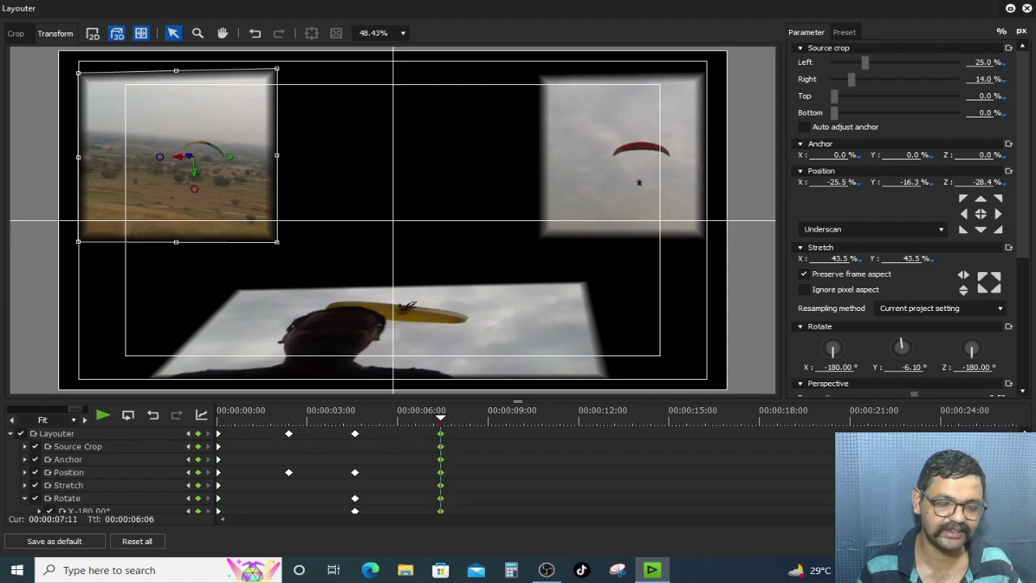
{"action": "left_click", "coordinate": [943, 541]}
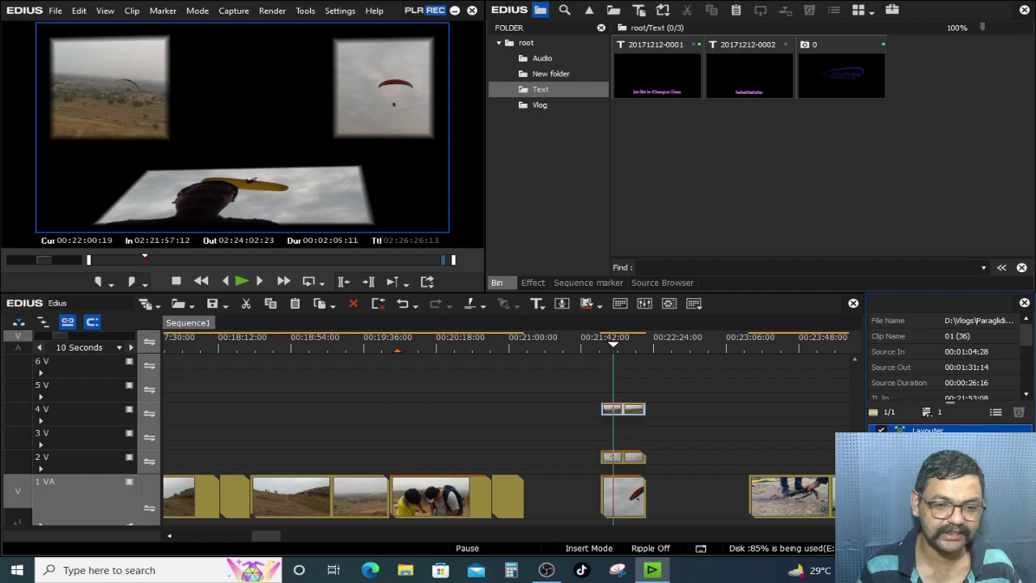
- Set a sequence marker at 00:22:00:19 and align the playhead in the layout of clip 01 (38) with it
{"action": "key", "text": "F7"}
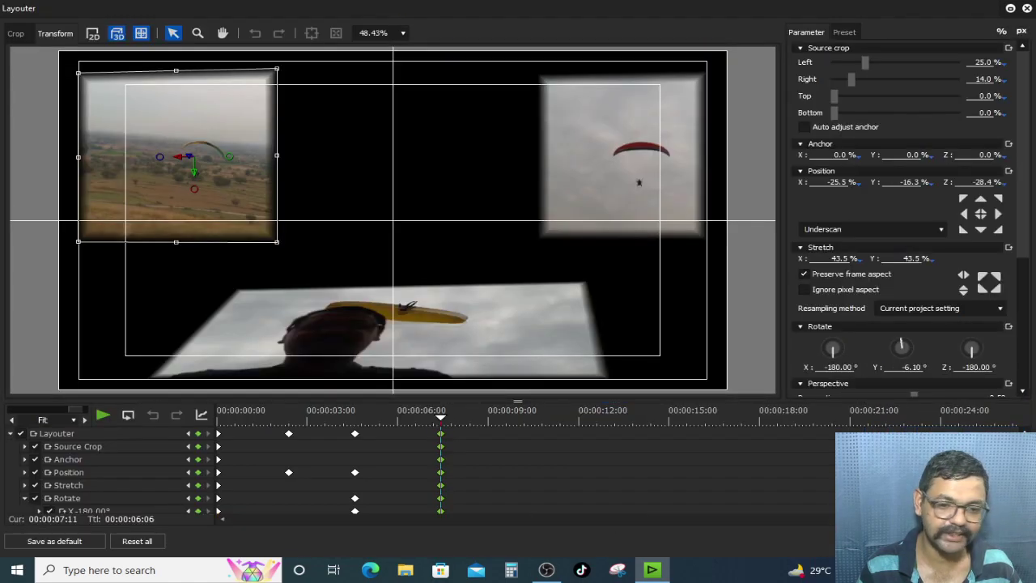
{"action": "key", "text": "Escape"}
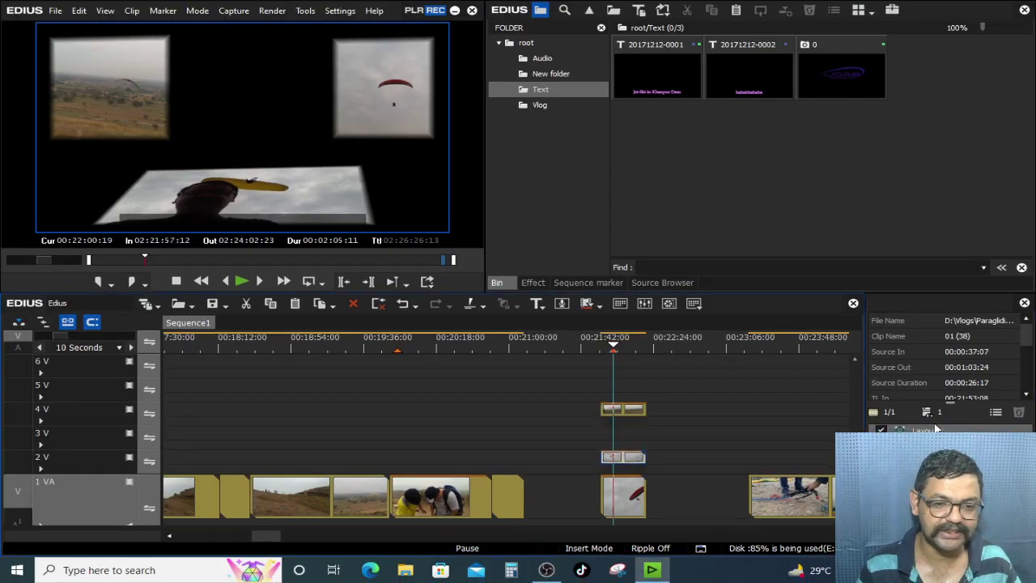
{"action": "double_click", "coordinate": [937, 429]}
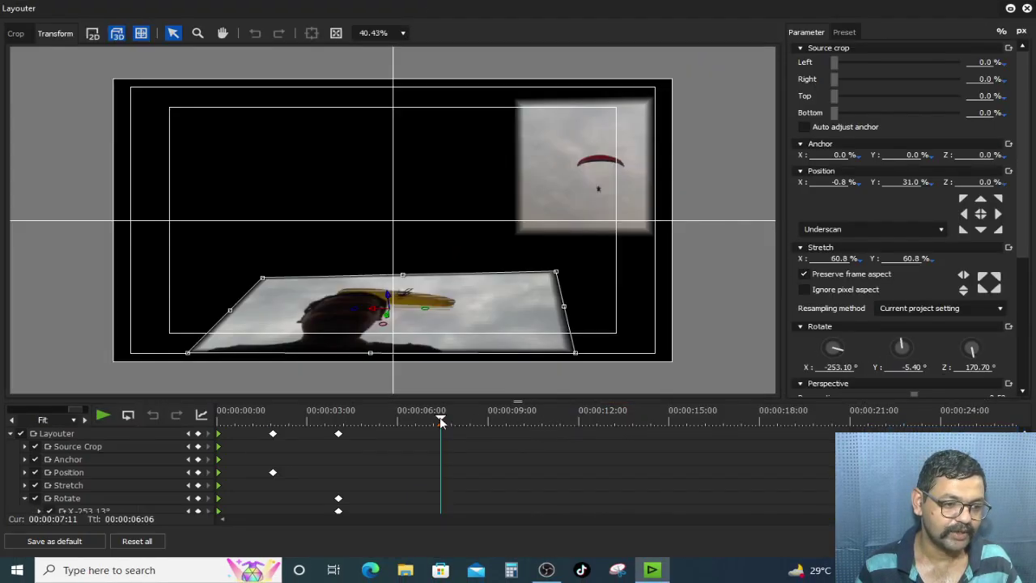
{"action": "left_click", "coordinate": [434, 444]}
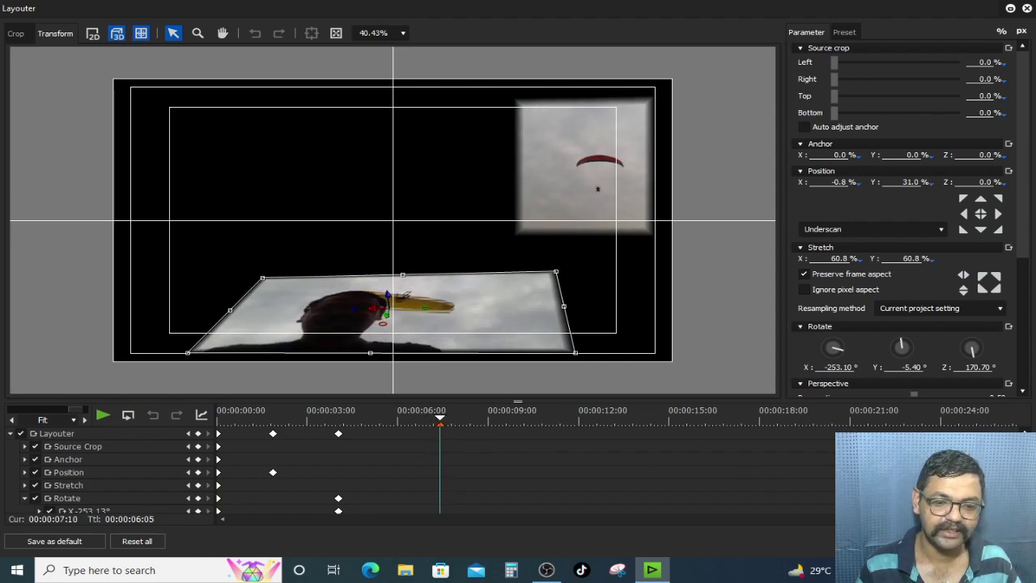
{"action": "left_click", "coordinate": [944, 540]}
- Add keyframes for all layout properties of clip 01 (38) at 00:00:07:10 and apply the layout
{"action": "left_click_drag", "start_coordinate": [612, 345], "coordinate": [668, 346]}
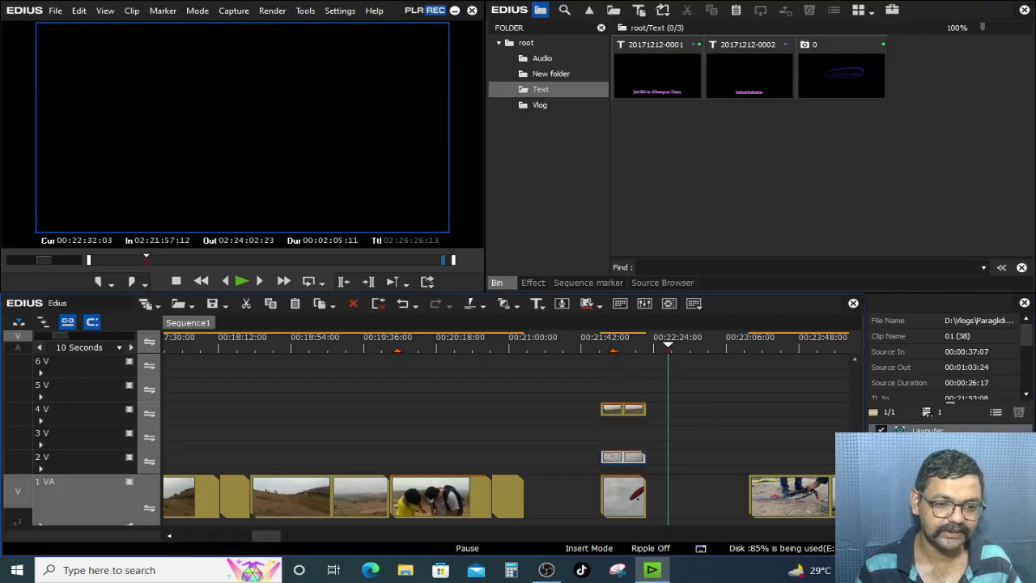
{"action": "double_click", "coordinate": [938, 430]}
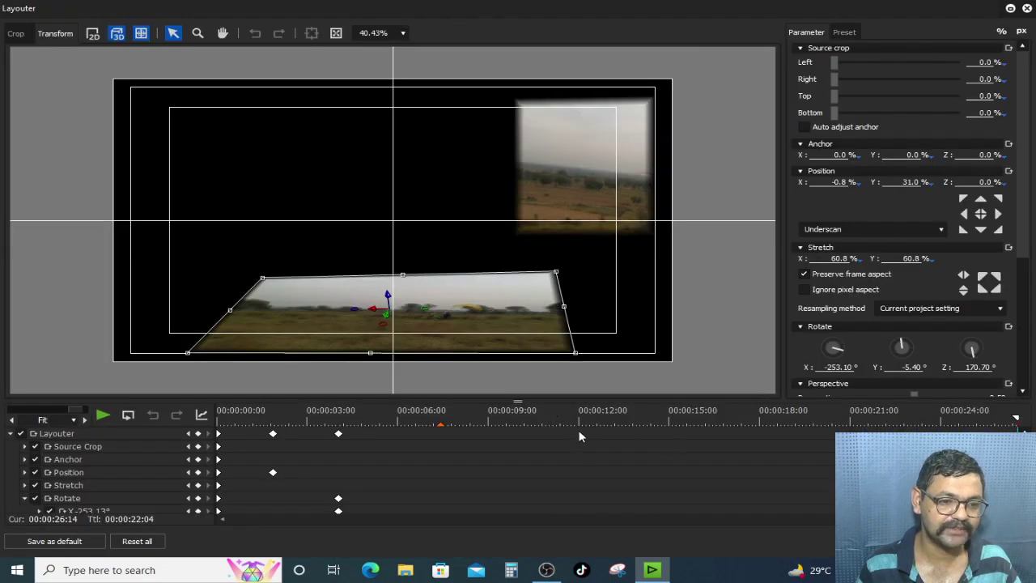
{"action": "left_click_drag", "start_coordinate": [486, 447], "coordinate": [440, 442]}
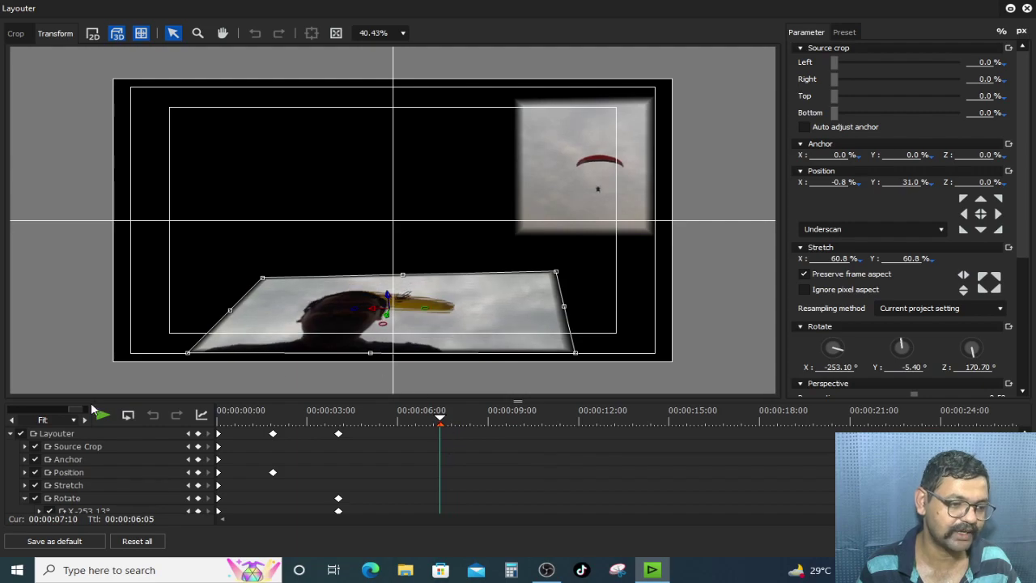
{"action": "left_click", "coordinate": [198, 433]}
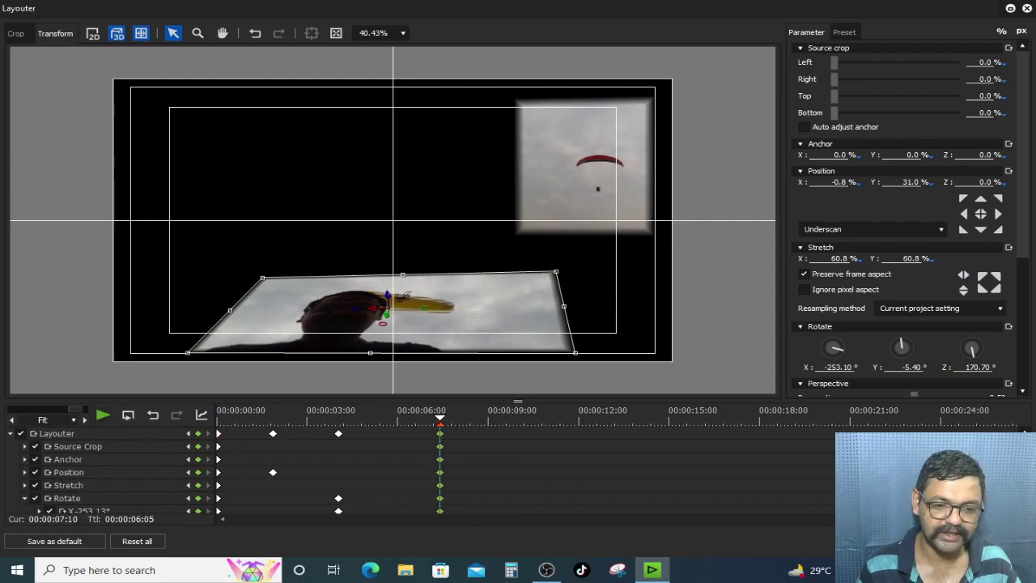
{"action": "left_click", "coordinate": [940, 541]}
- Add keyframes for all layout properties of clip 01 (37) at the sequence marker and apply the layout
{"action": "left_click_drag", "start_coordinate": [631, 347], "coordinate": [571, 345]}
{"action": "double_click", "coordinate": [938, 430]}
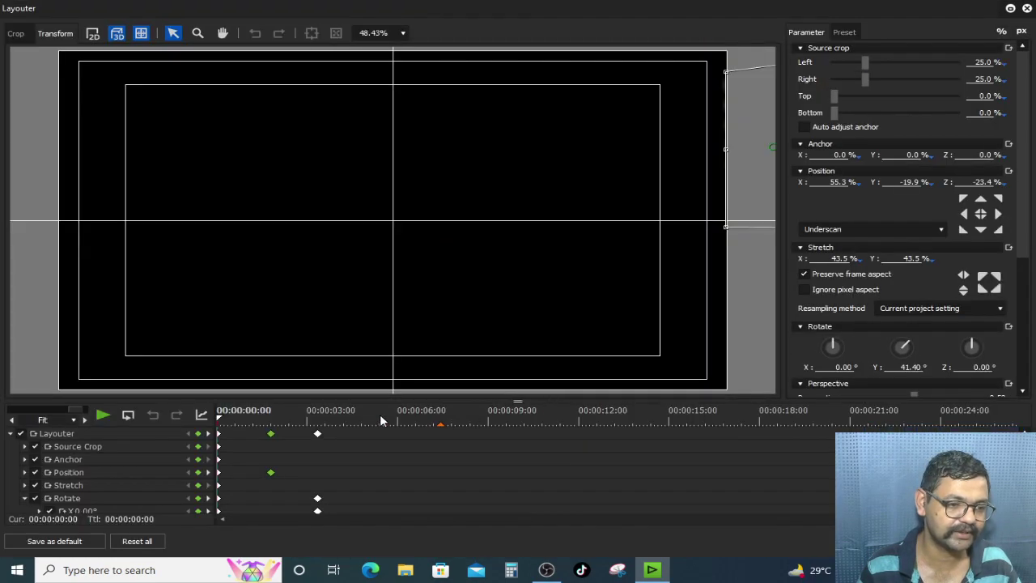
{"action": "left_click", "coordinate": [434, 455]}
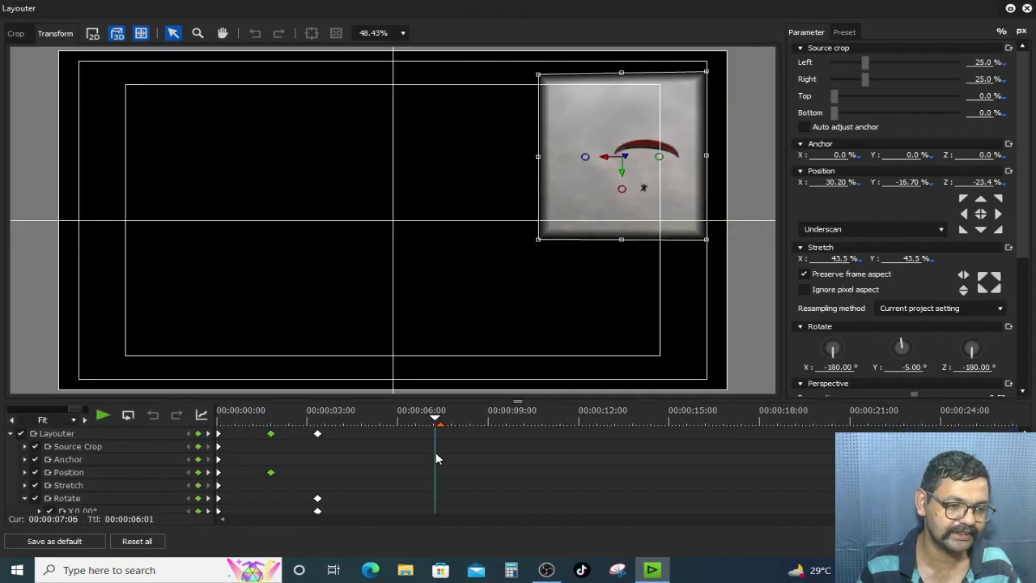
{"action": "left_click", "coordinate": [198, 434]}
{"action": "left_click", "coordinate": [943, 540]}
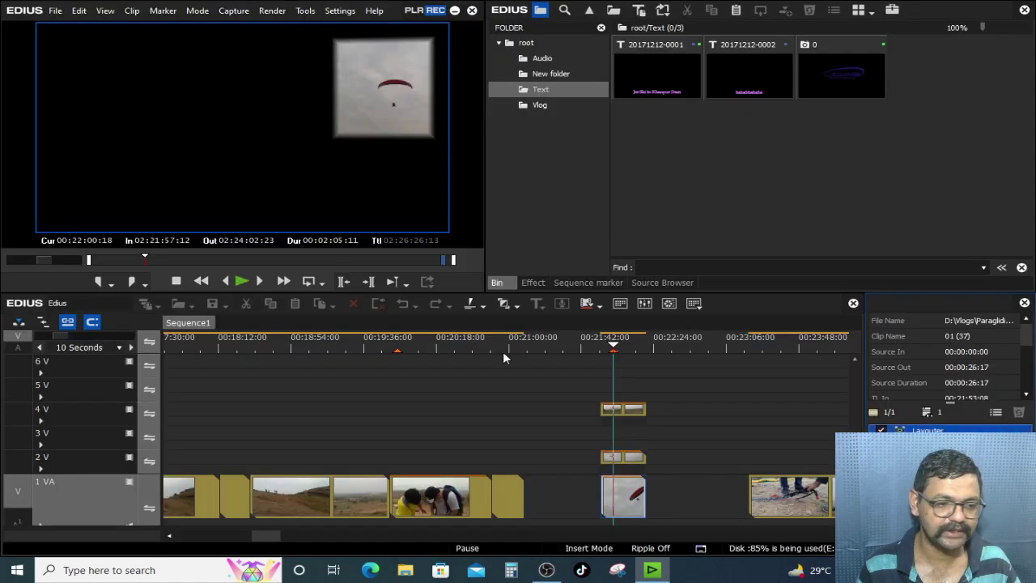
- Set a second sequence marker at 00:22:07:13 and move the picture of clip 01 (36) off-screen to X 61.20%, Y 38.90% at 00:00:14:06
{"action": "left_click_drag", "start_coordinate": [611, 346], "coordinate": [625, 347]}
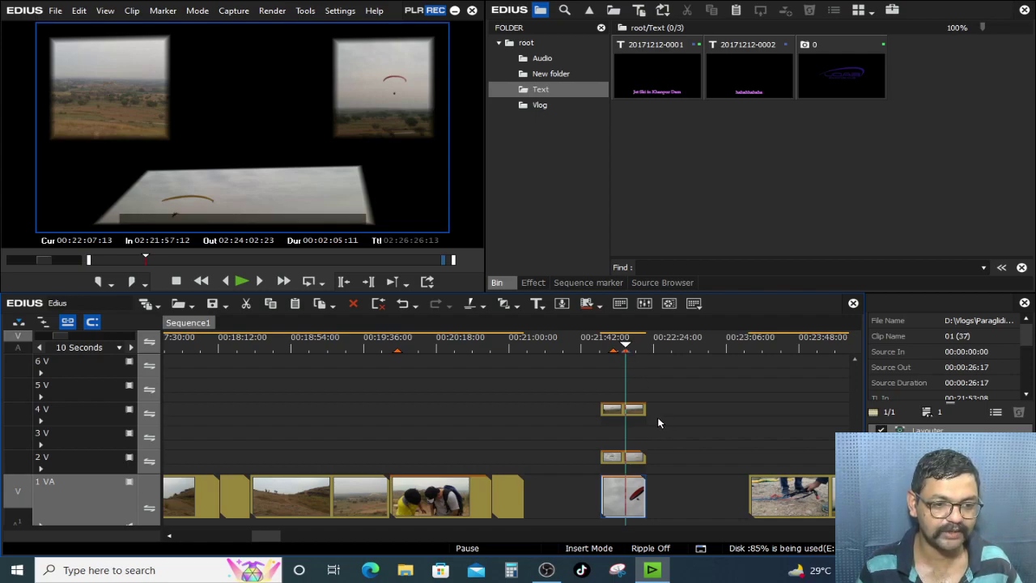
{"action": "left_click", "coordinate": [696, 350]}
{"action": "double_click", "coordinate": [927, 431]}
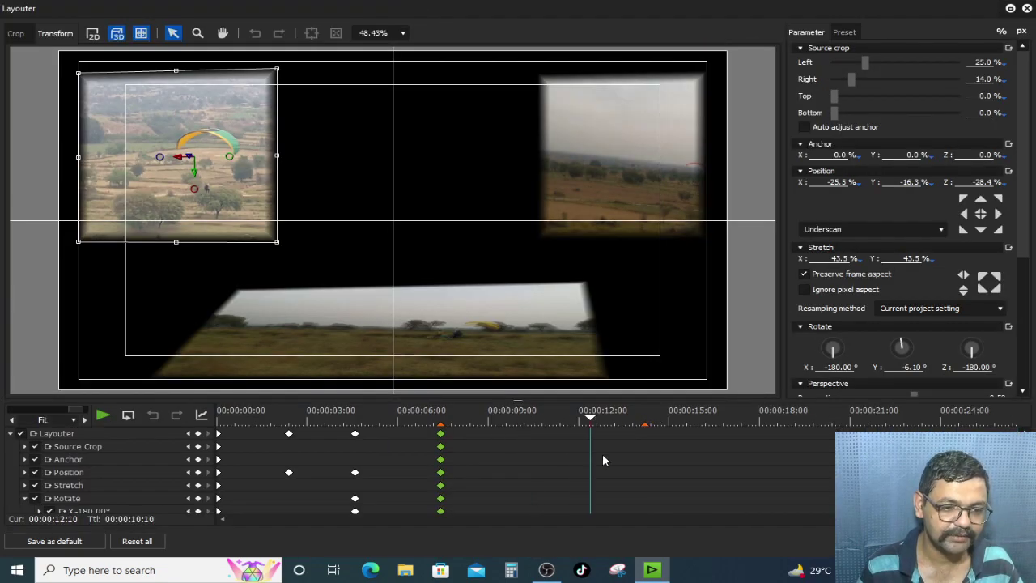
{"action": "left_click", "coordinate": [645, 462]}
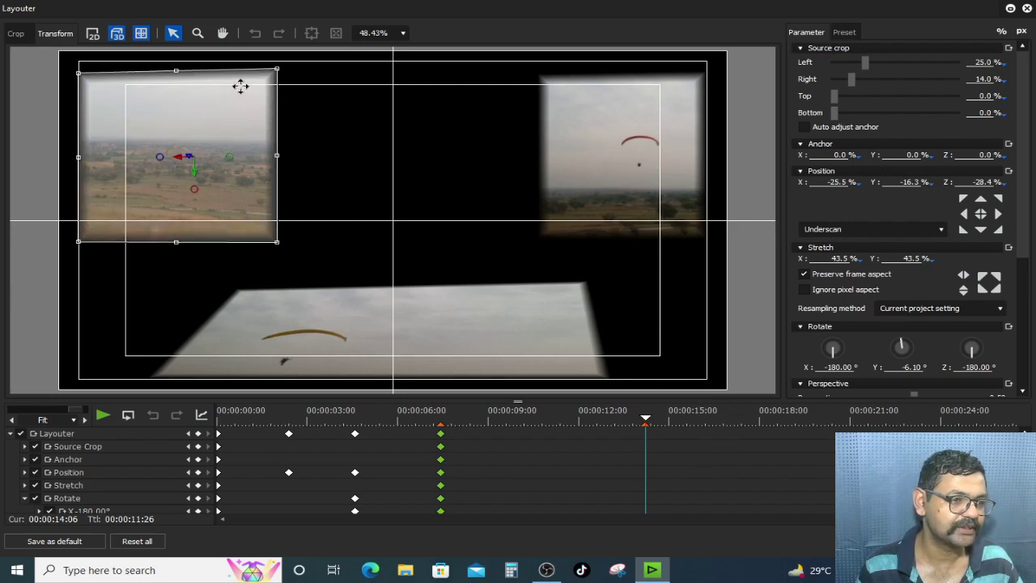
{"action": "left_click_drag", "start_coordinate": [168, 98], "coordinate": [841, 314]}
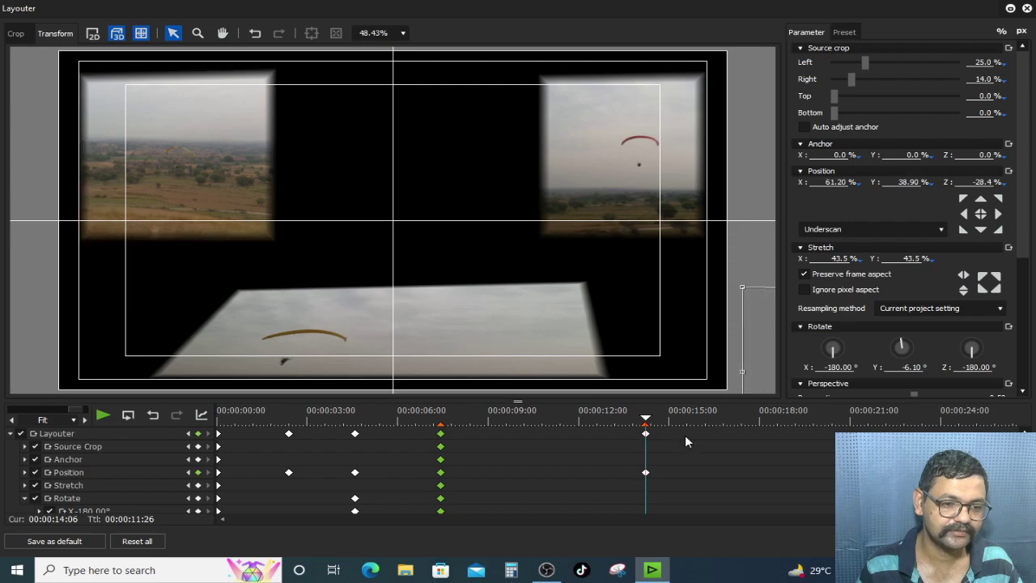
{"action": "left_click_drag", "start_coordinate": [649, 421], "coordinate": [689, 432]}
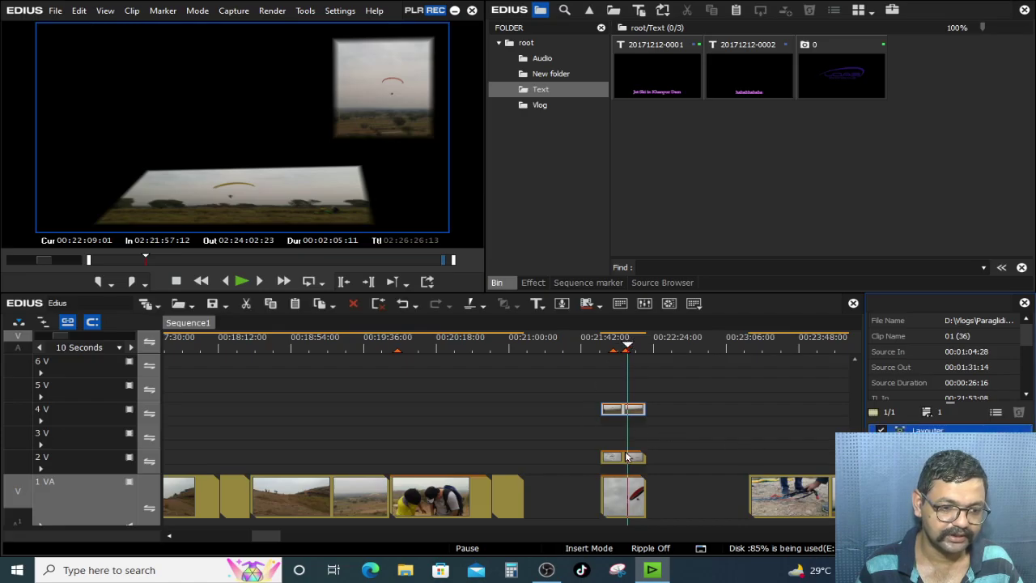
- Move the picture of clip 01 (38) off-screen above the frame at the second sequence marker and apply the layout
{"action": "left_click", "coordinate": [631, 458]}
{"action": "double_click", "coordinate": [912, 430]}
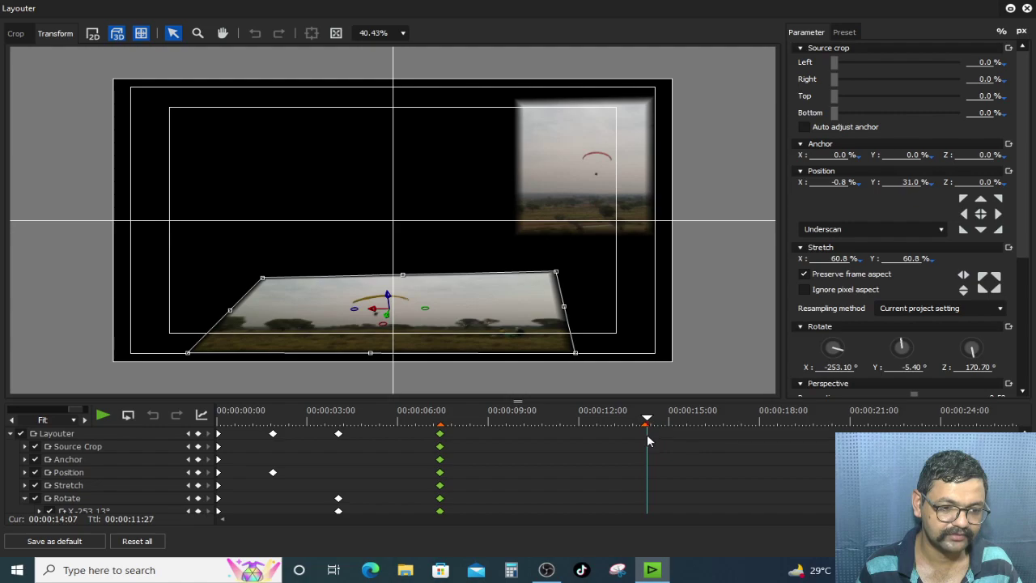
{"action": "left_click", "coordinate": [645, 441]}
{"action": "left_click_drag", "start_coordinate": [494, 326], "coordinate": [160, 116]}
{"action": "left_click_drag", "start_coordinate": [228, 103], "coordinate": [569, 40]}
{"action": "left_click", "coordinate": [945, 541]}
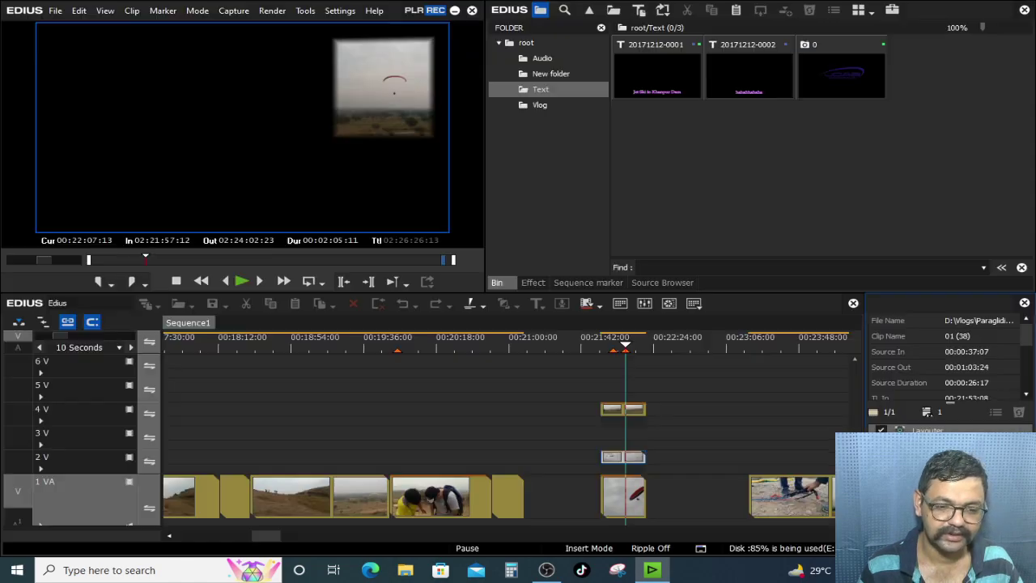
- Move the picture of clip 01 (37) off-screen past the frame's lower-left corner at the second marker, apply the layout and play the composition full screen
{"action": "left_click", "coordinate": [626, 503]}
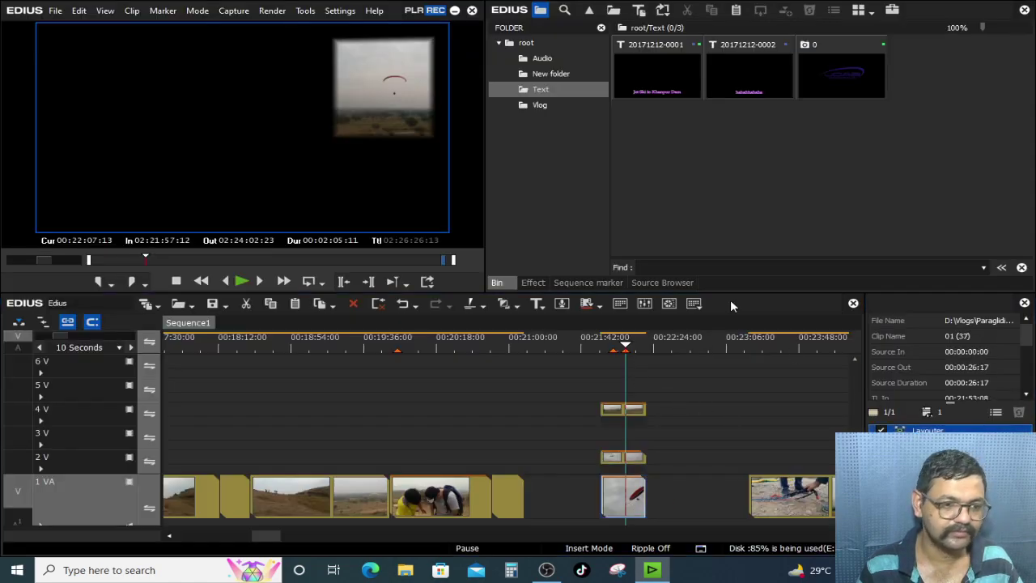
{"action": "key", "text": "F7"}
{"action": "left_click_drag", "start_coordinate": [666, 173], "coordinate": [22, 393]}
{"action": "key", "text": "Return"}
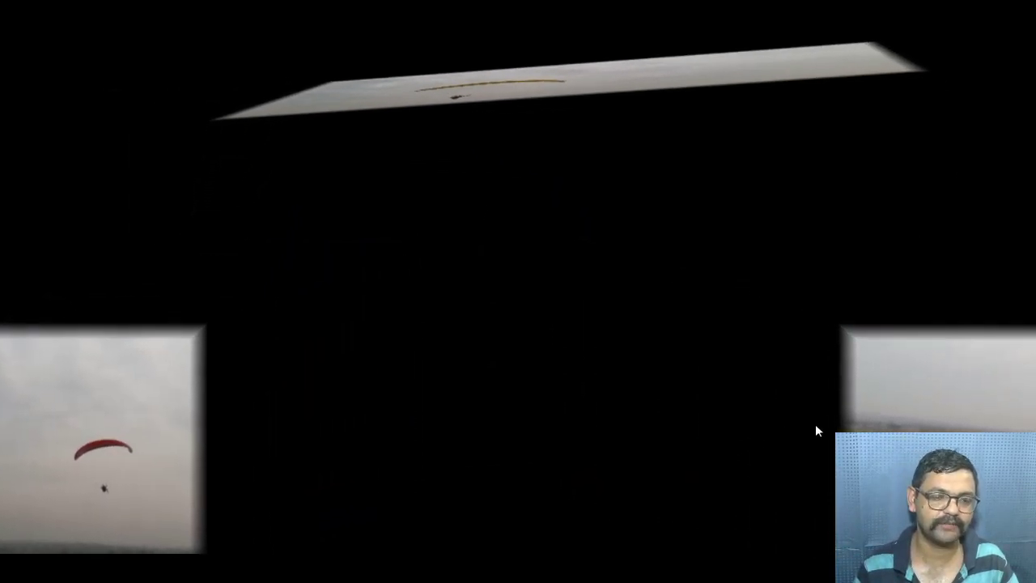
{"action": "left_click", "coordinate": [694, 486]}
- Play the start of the exit movement from the first sequence marker and stop at 00:22:01:16
{"action": "left_click", "coordinate": [623, 348]}
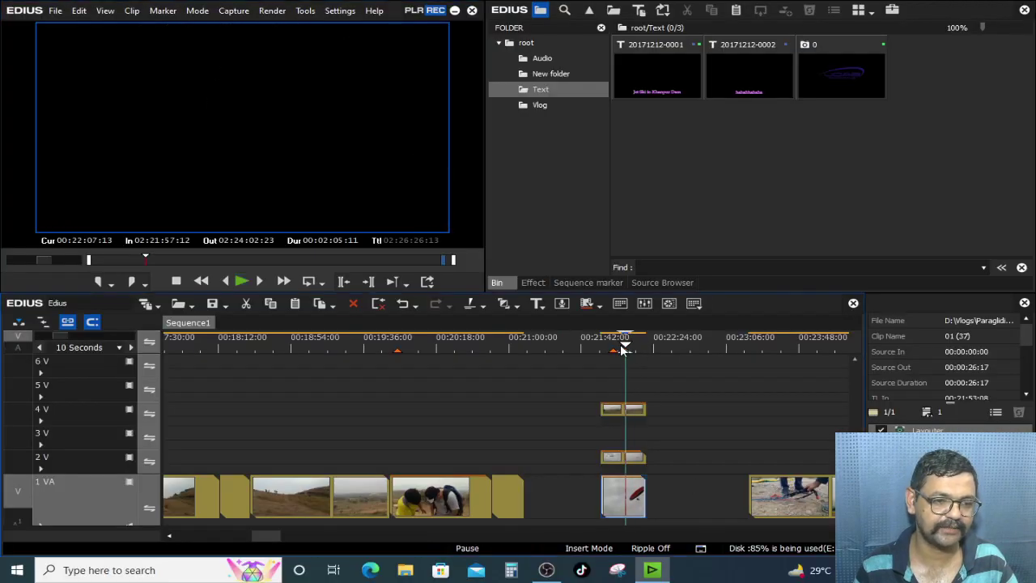
{"action": "left_click_drag", "start_coordinate": [613, 349], "coordinate": [601, 353]}
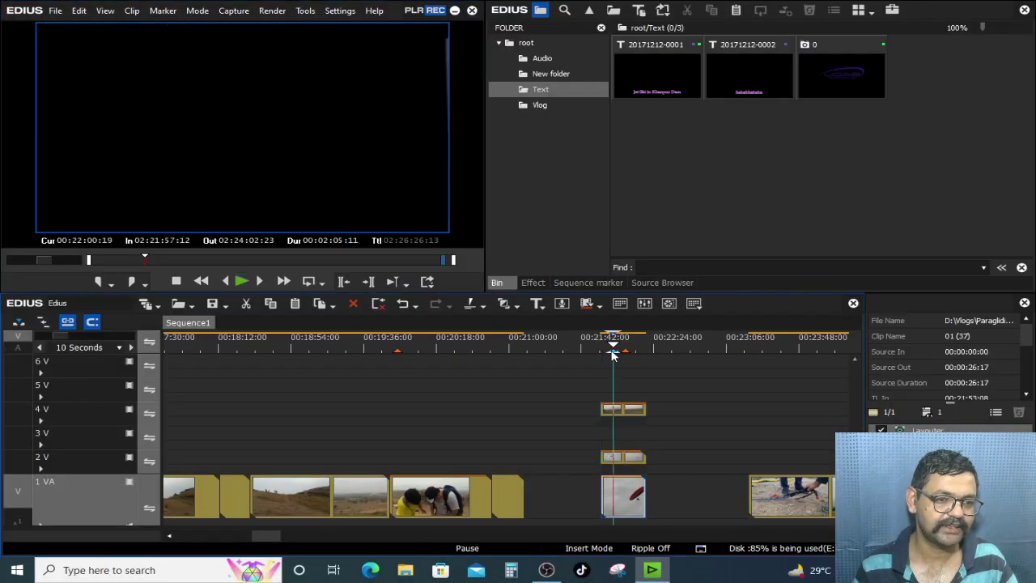
{"action": "key", "text": "space"}
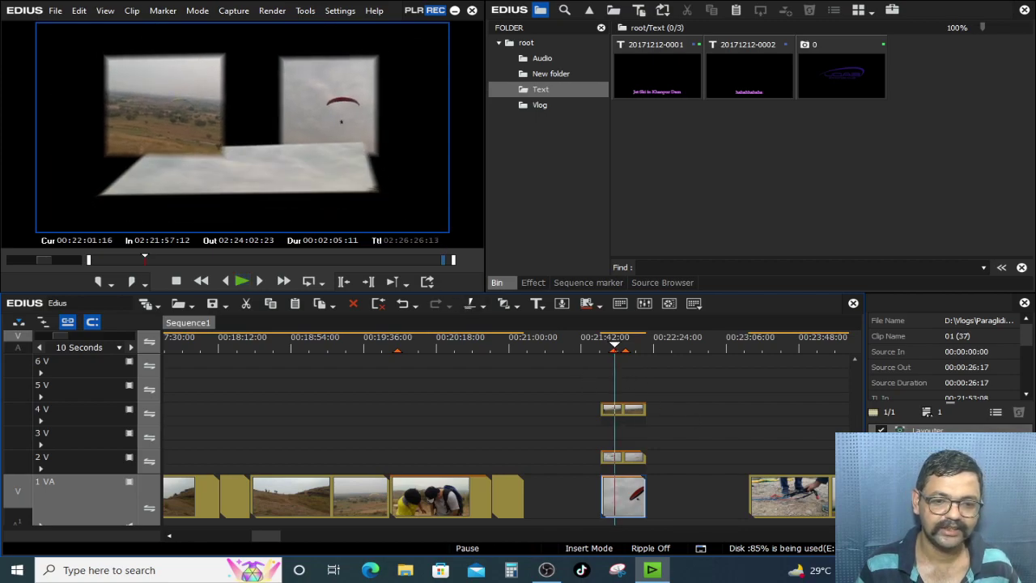
- Set the left and right source crop of clip 01 (36) to 50%, move that keyframe to about 00:00:10:00 and apply the layout
{"action": "double_click", "coordinate": [931, 430]}
{"action": "left_click_drag", "start_coordinate": [852, 82], "coordinate": [888, 69]}
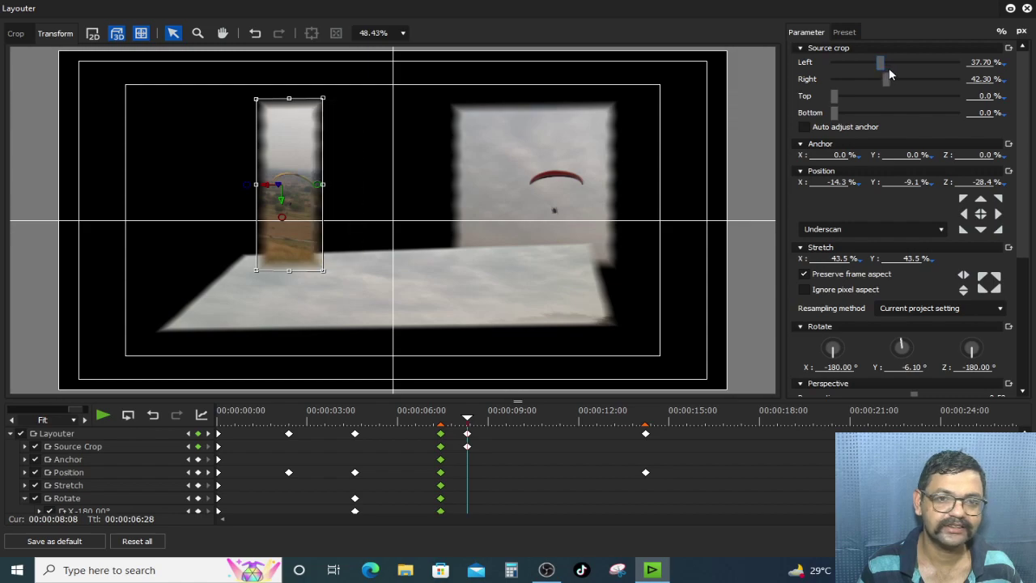
{"action": "left_click", "coordinate": [981, 62]}
{"action": "type", "text": "50"}
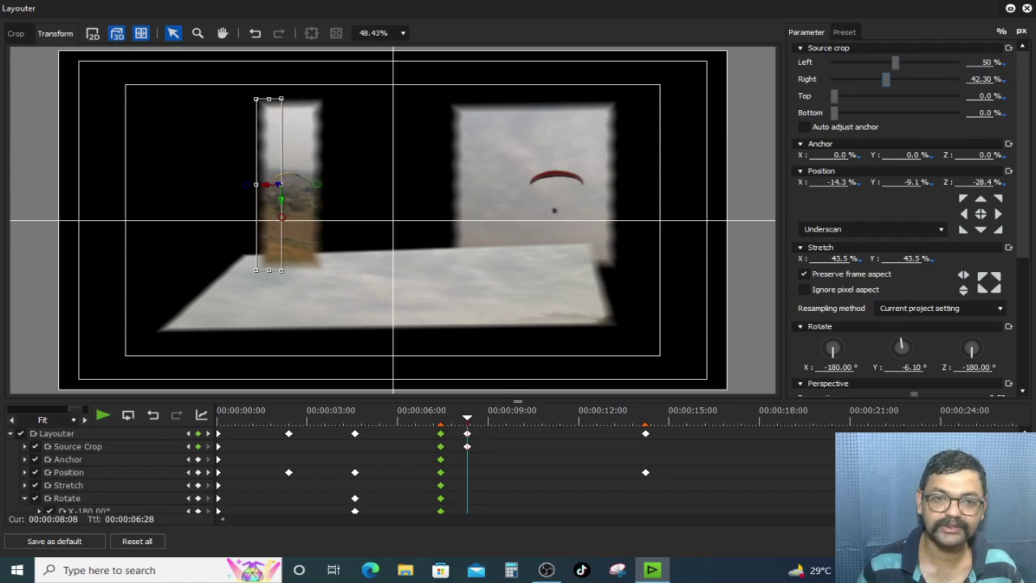
{"action": "key", "text": "Tab"}
{"action": "type", "text": "50"}
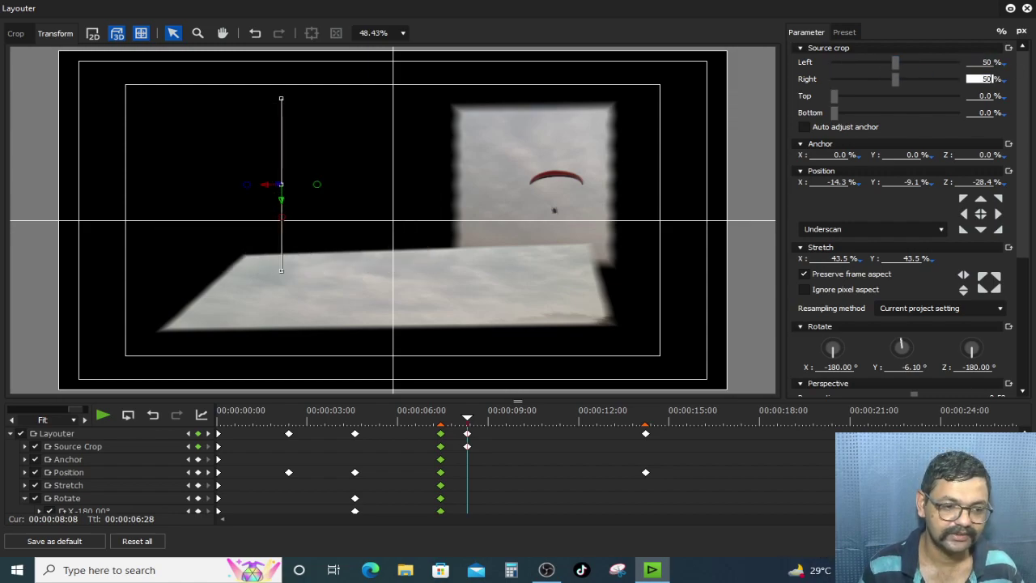
{"action": "left_click_drag", "start_coordinate": [469, 435], "coordinate": [518, 437]}
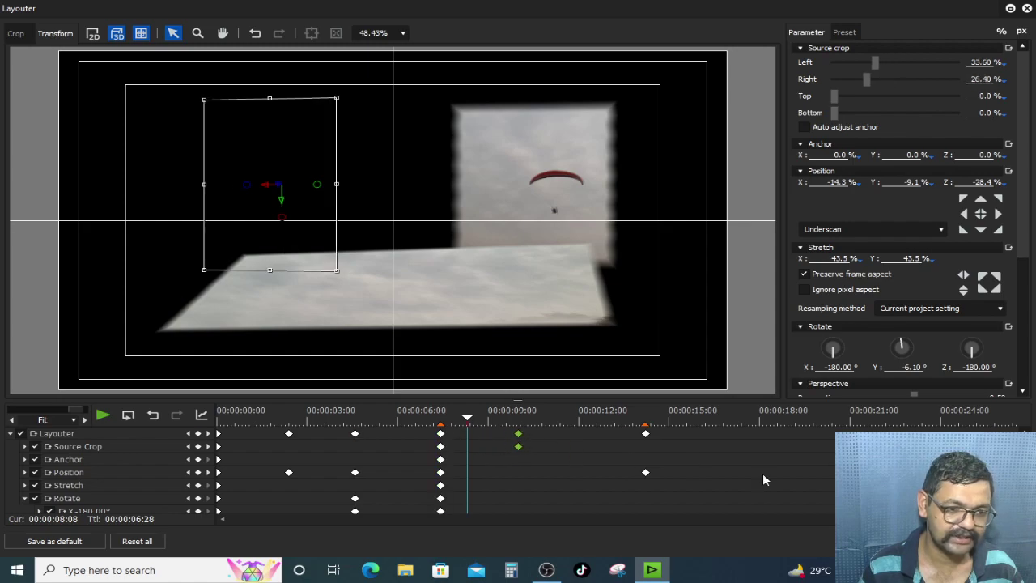
{"action": "left_click", "coordinate": [942, 541]}
- Set the left and right source crop of clip 01 (38) to 50% at the current playhead position and apply the layout
{"action": "left_click", "coordinate": [624, 455]}
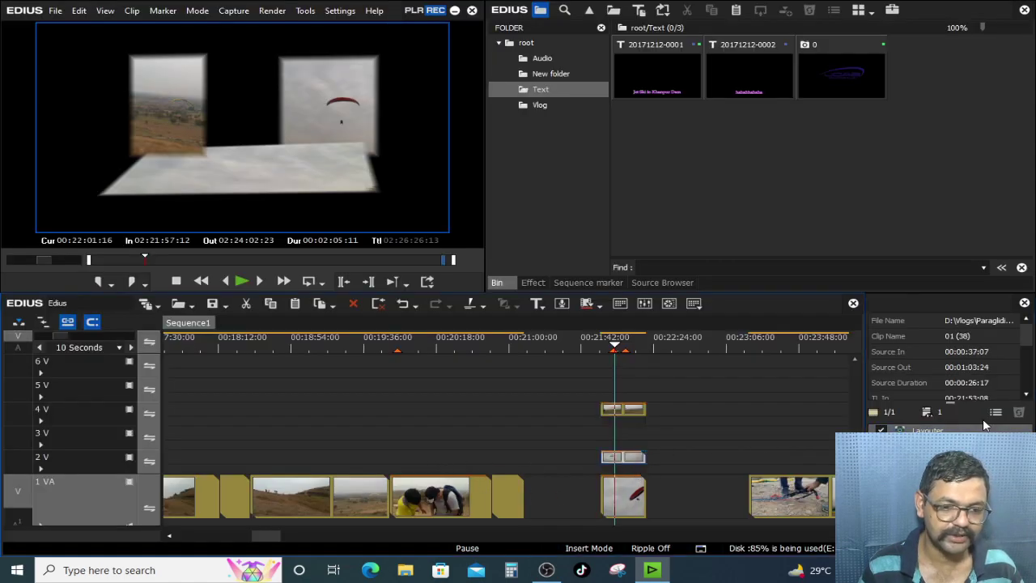
{"action": "double_click", "coordinate": [929, 429]}
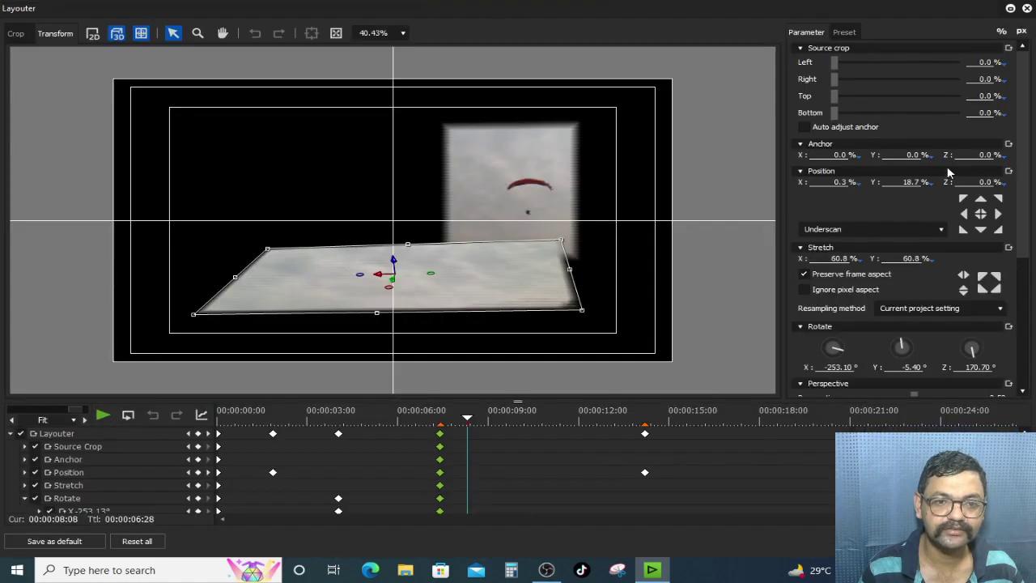
{"action": "type", "text": "50"}
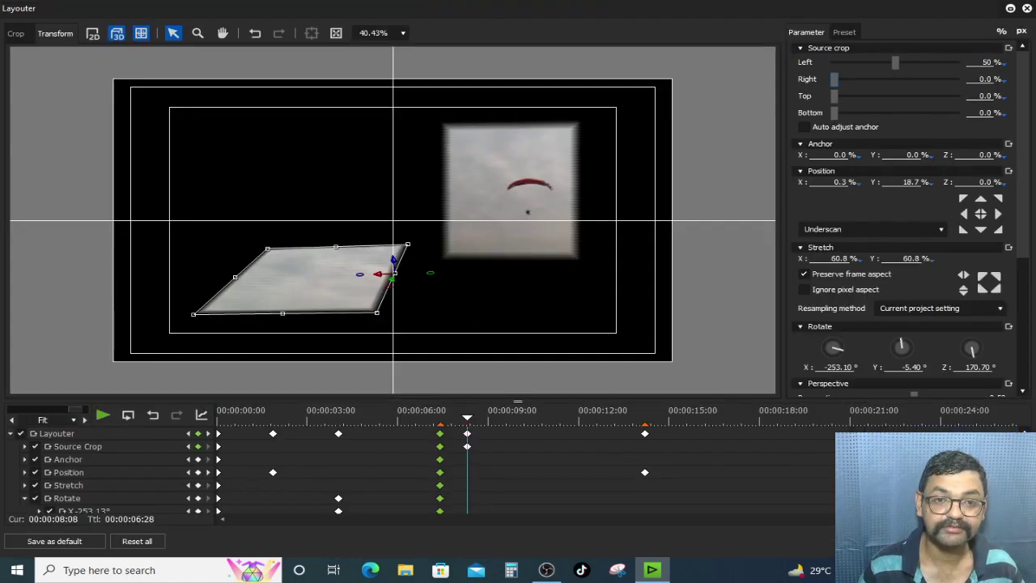
{"action": "key", "text": "Tab"}
{"action": "type", "text": "50"}
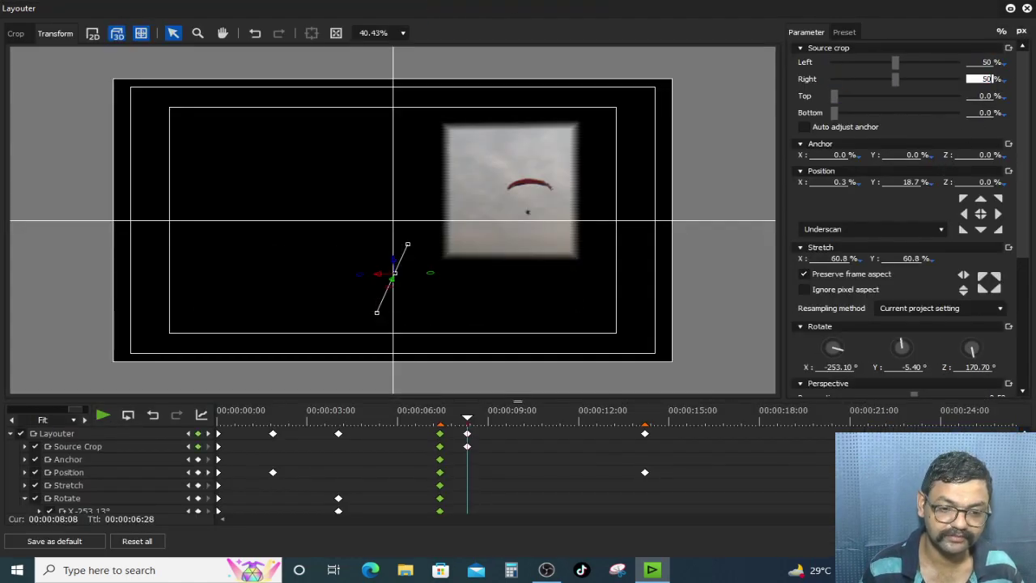
{"action": "key", "text": "Return"}
- Set the left and right source crop of clip 01 (37) on the 1 VA track to 50% and apply the layout
{"action": "left_click", "coordinate": [625, 490]}
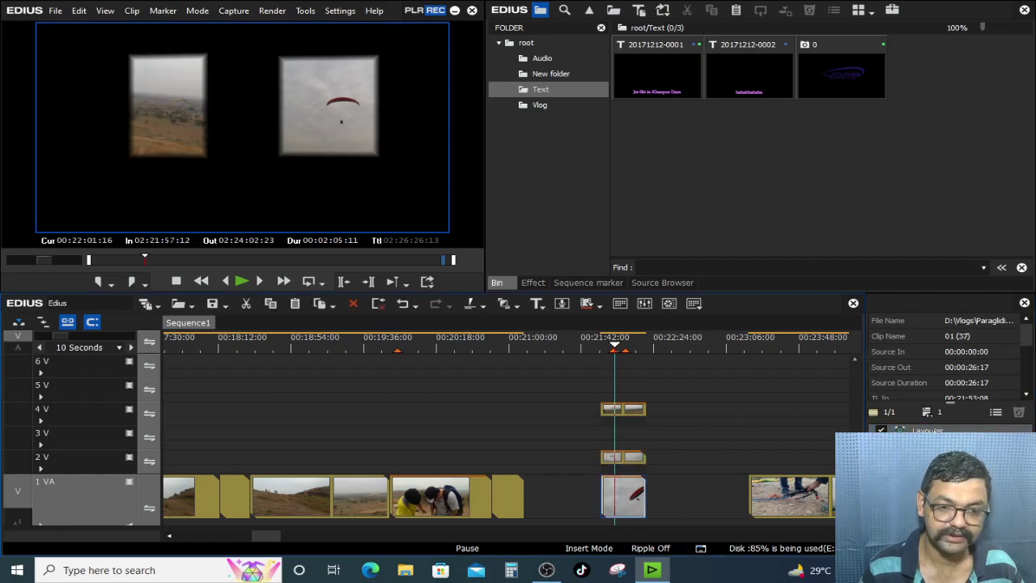
{"action": "double_click", "coordinate": [934, 430]}
{"action": "left_click", "coordinate": [981, 63]}
{"action": "type", "text": "50"}
{"action": "key", "text": "Tab"}
{"action": "type", "text": "50"}
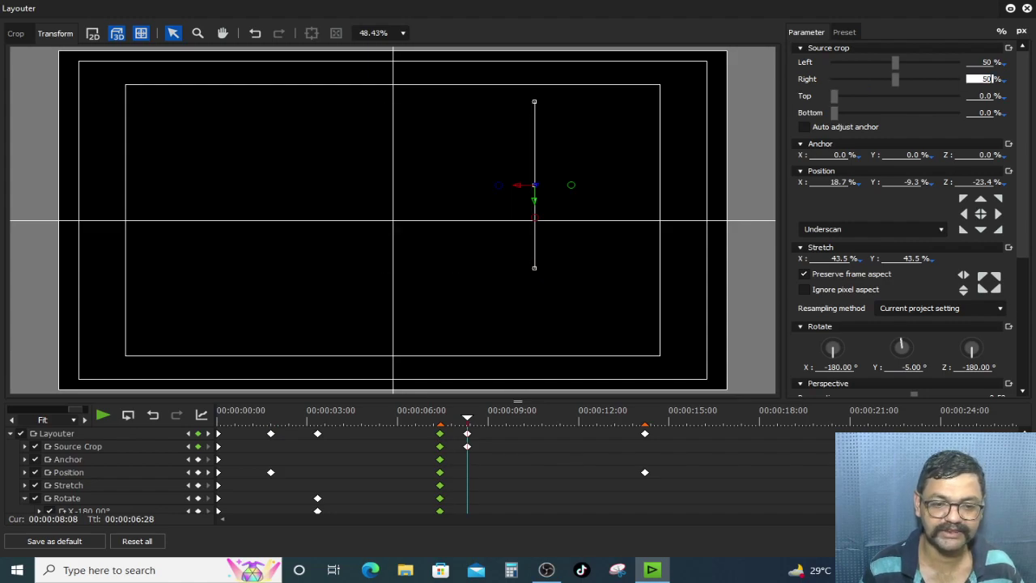
{"action": "key", "text": "Return"}
- Play the three-picture composition full screen from its start and return to the editing view
{"action": "left_click", "coordinate": [602, 346]}
{"action": "double_click", "coordinate": [353, 127]}
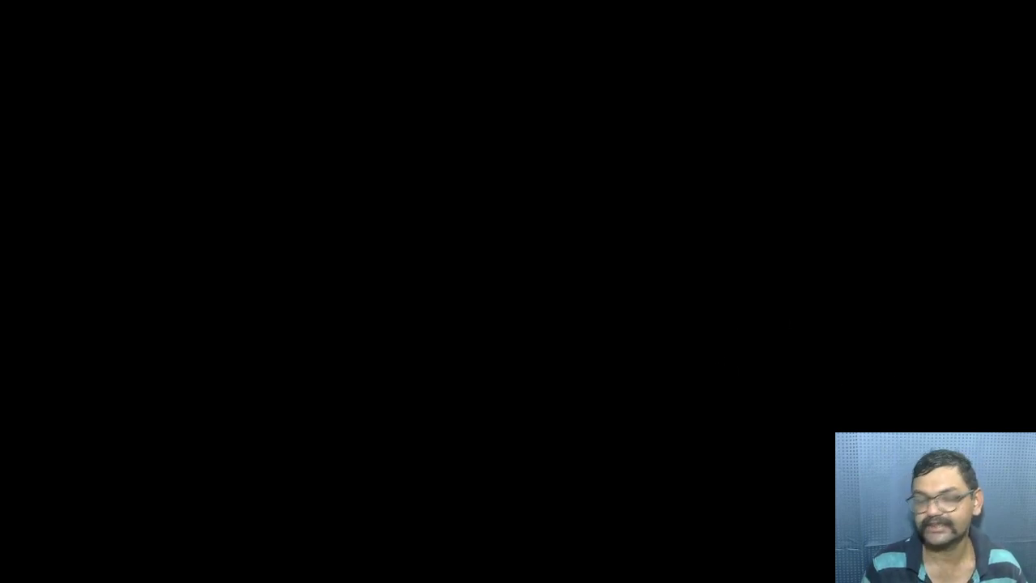
{"action": "key", "text": "Escape"}
- Scrub back to the composition's start, play the pictures' entrance in the preview and stop at 00:21:54:21
{"action": "mouse_move", "coordinate": [621, 346]}
{"action": "left_mouse_down"}
{"action": "mouse_move", "coordinate": [606, 345]}
{"action": "mouse_move", "coordinate": [618, 347]}
{"action": "left_mouse_up"}
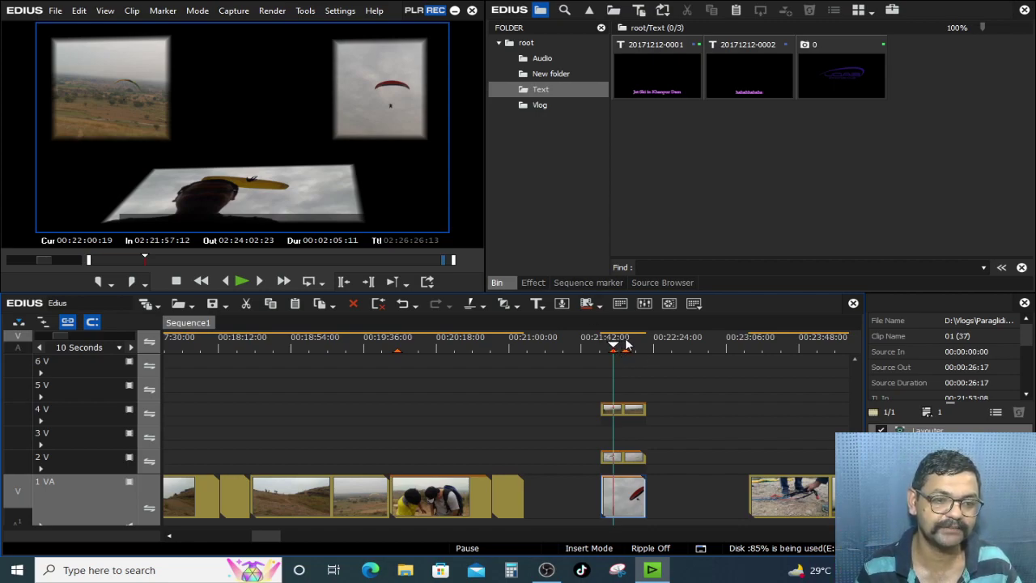
{"action": "mouse_move", "coordinate": [610, 341]}
{"action": "left_mouse_down"}
{"action": "mouse_move", "coordinate": [622, 341]}
{"action": "mouse_move", "coordinate": [583, 342]}
{"action": "mouse_move", "coordinate": [605, 341]}
{"action": "left_mouse_up"}
{"action": "key", "text": "space"}
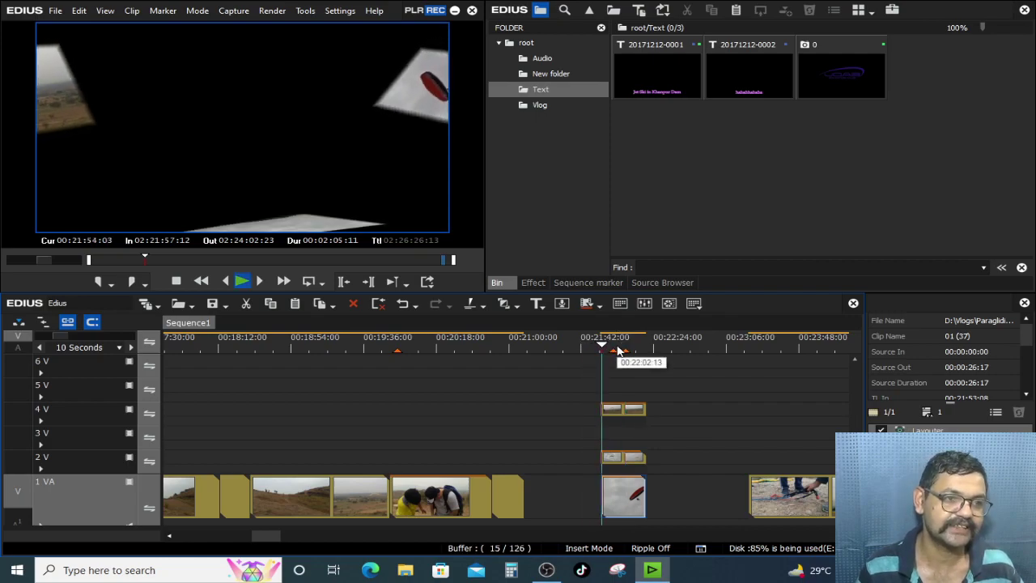
{"action": "key", "text": "space"}
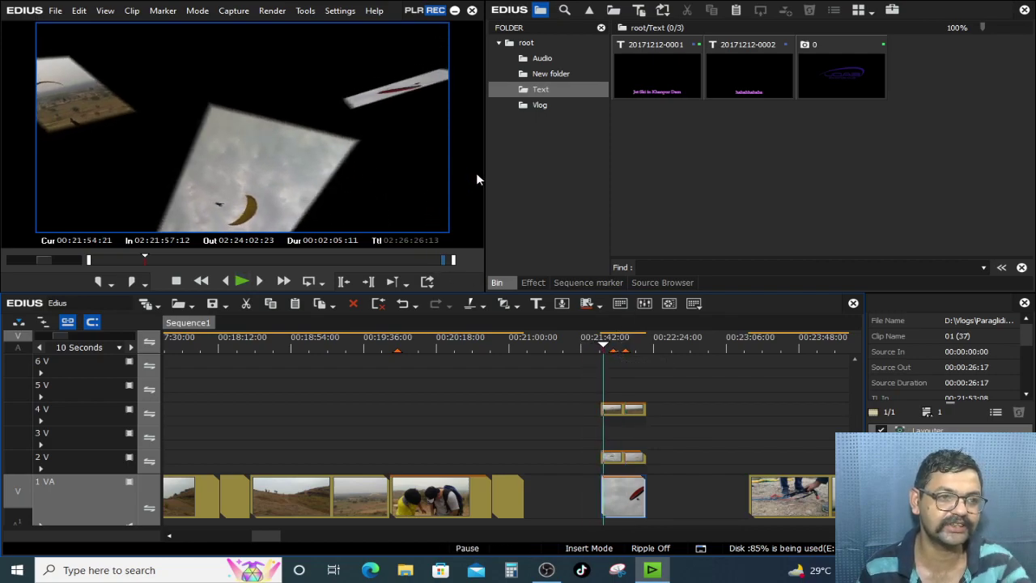
- Select clip 01 (36) on the 4 V track and widen the area listing its clip information and applied effects
{"action": "left_click", "coordinate": [636, 409]}
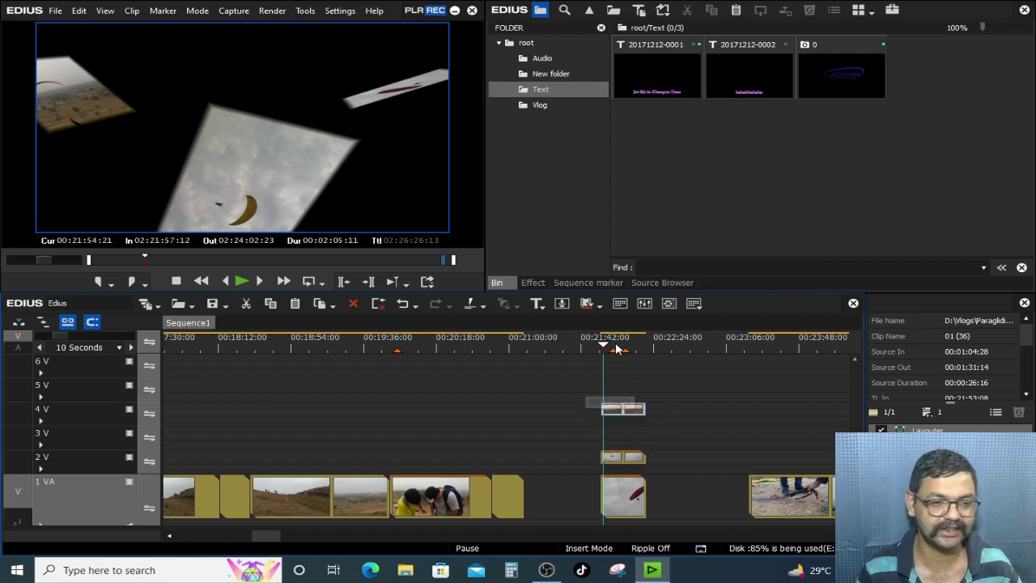
{"action": "left_click", "coordinate": [757, 370]}
{"action": "left_click", "coordinate": [951, 388]}
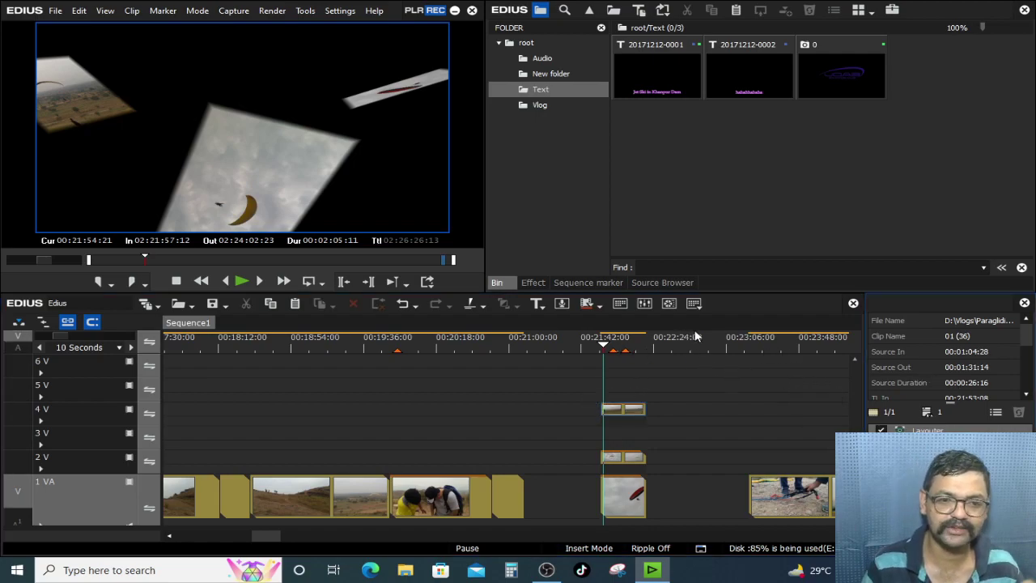
{"action": "left_click_drag", "start_coordinate": [866, 367], "coordinate": [831, 364]}
- Scrub the timeline around the three-picture composition and stop in the gap after it at 00:22:37:03
{"action": "left_click_drag", "start_coordinate": [749, 346], "coordinate": [806, 350]}
{"action": "left_click", "coordinate": [899, 363]}
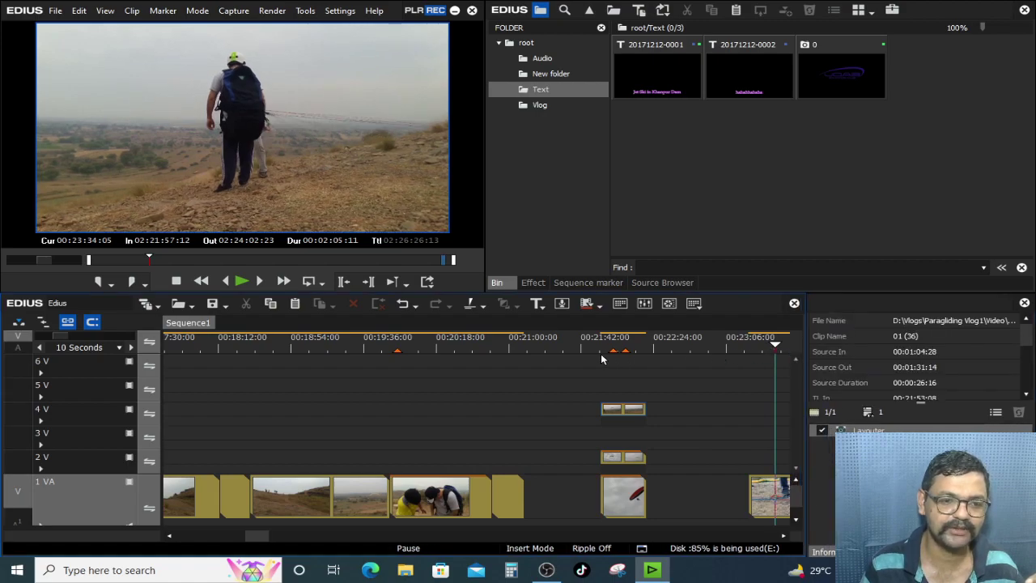
{"action": "left_click", "coordinate": [436, 344]}
{"action": "left_click", "coordinate": [483, 348]}
{"action": "left_click_drag", "start_coordinate": [485, 353], "coordinate": [677, 369]}
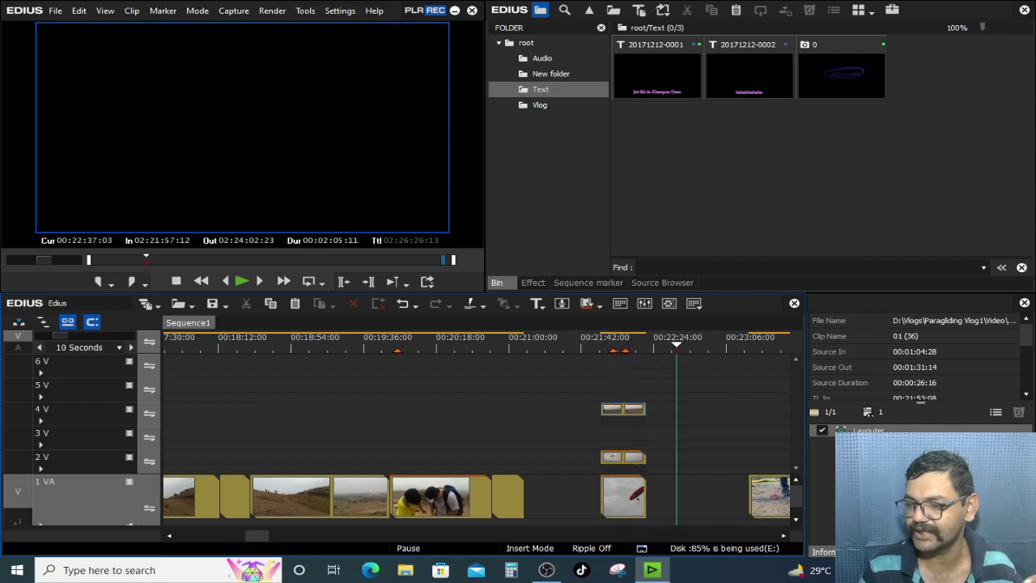